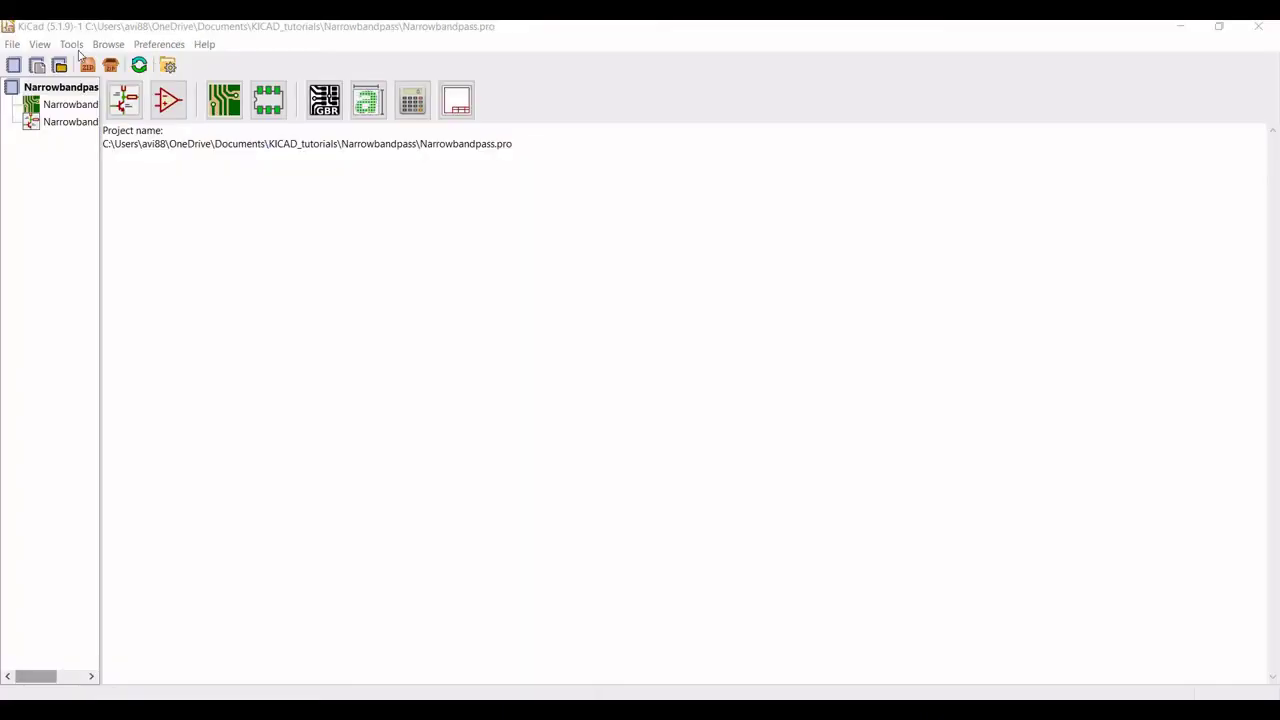
# Step: Open the Narrowbandpass schematic and place an LM741 op-amp from the Amplifier_Operational library left of the sheet's centre
pyautogui.doubleClick(70, 122)
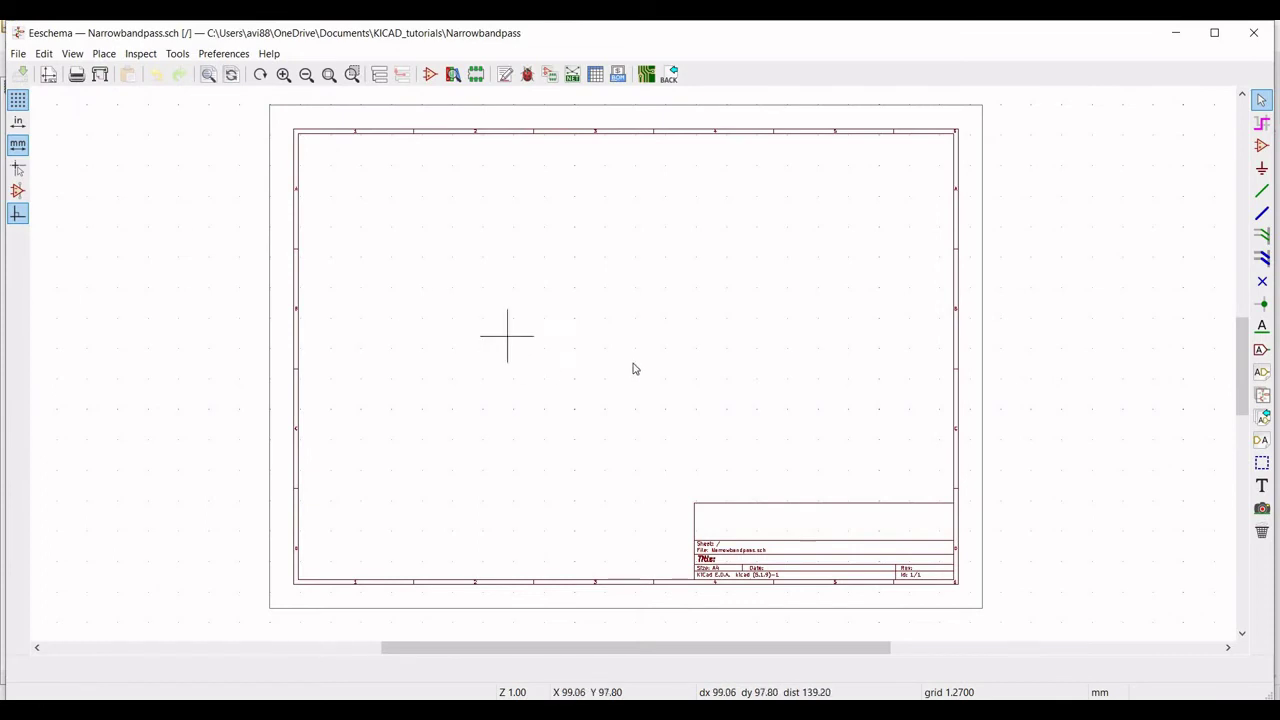
pyautogui.scroll(3, 633, 369)
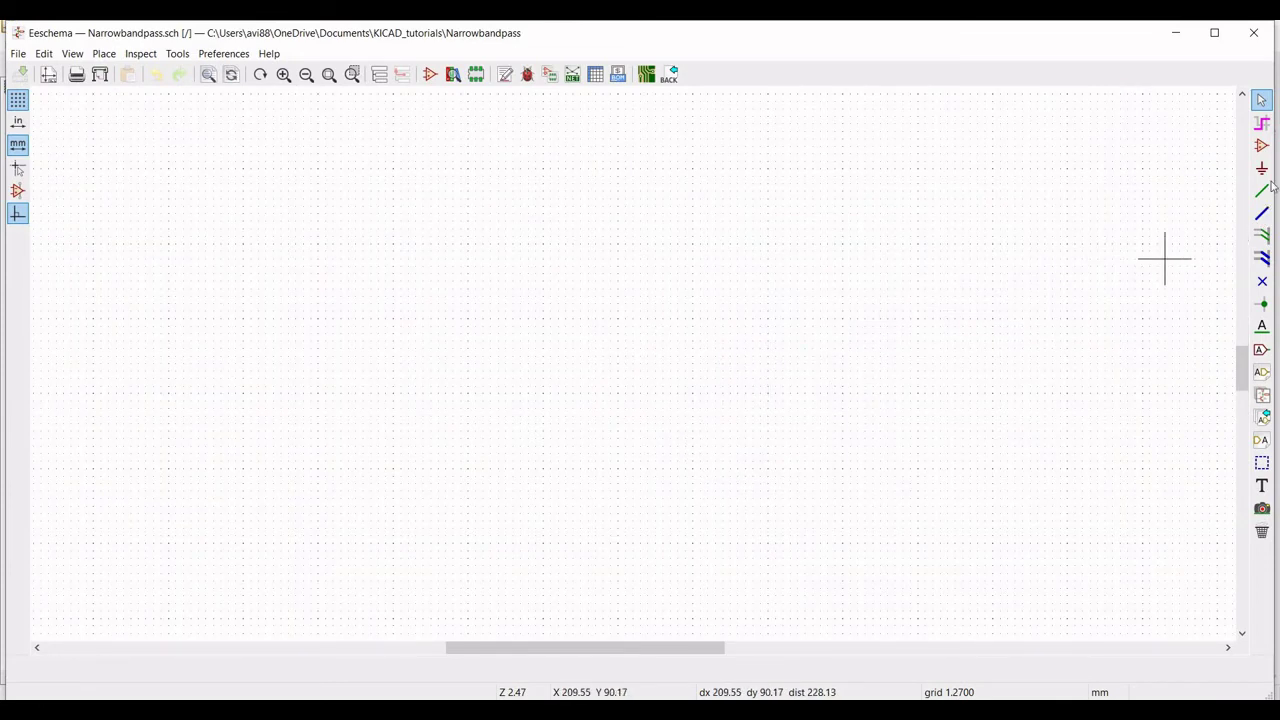
pyautogui.click(1262, 145)
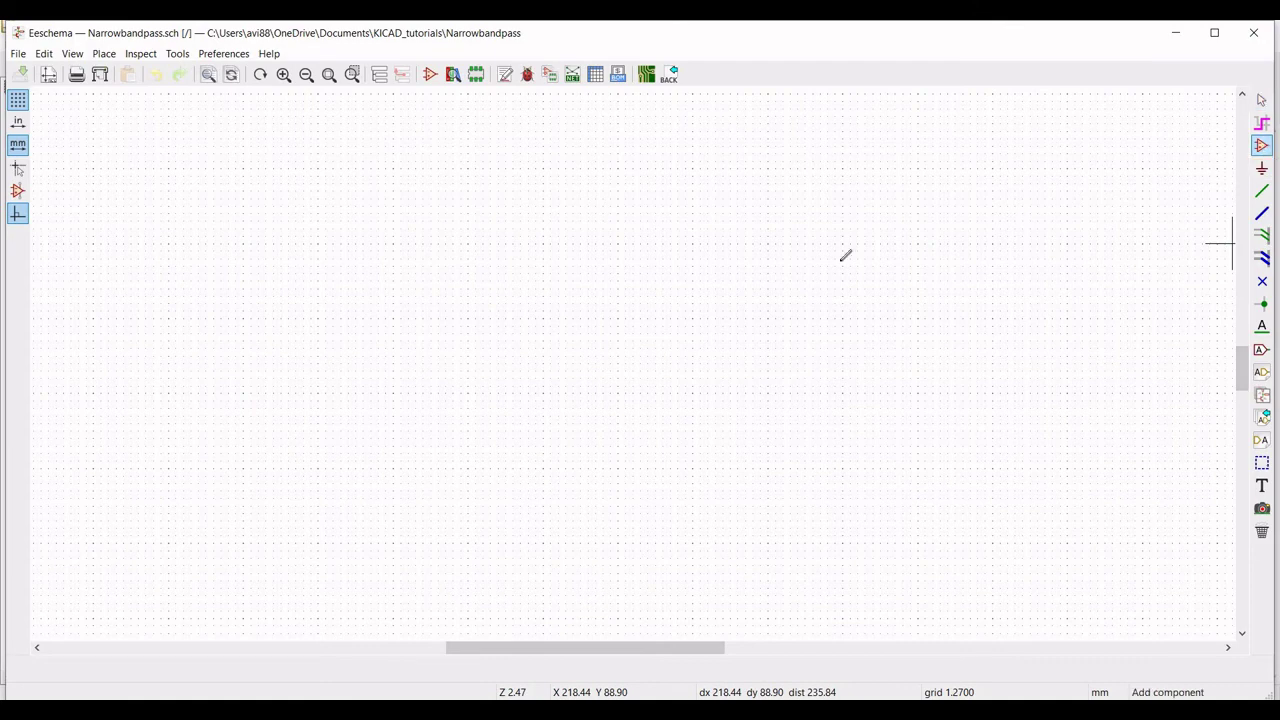
pyautogui.click(618, 366)
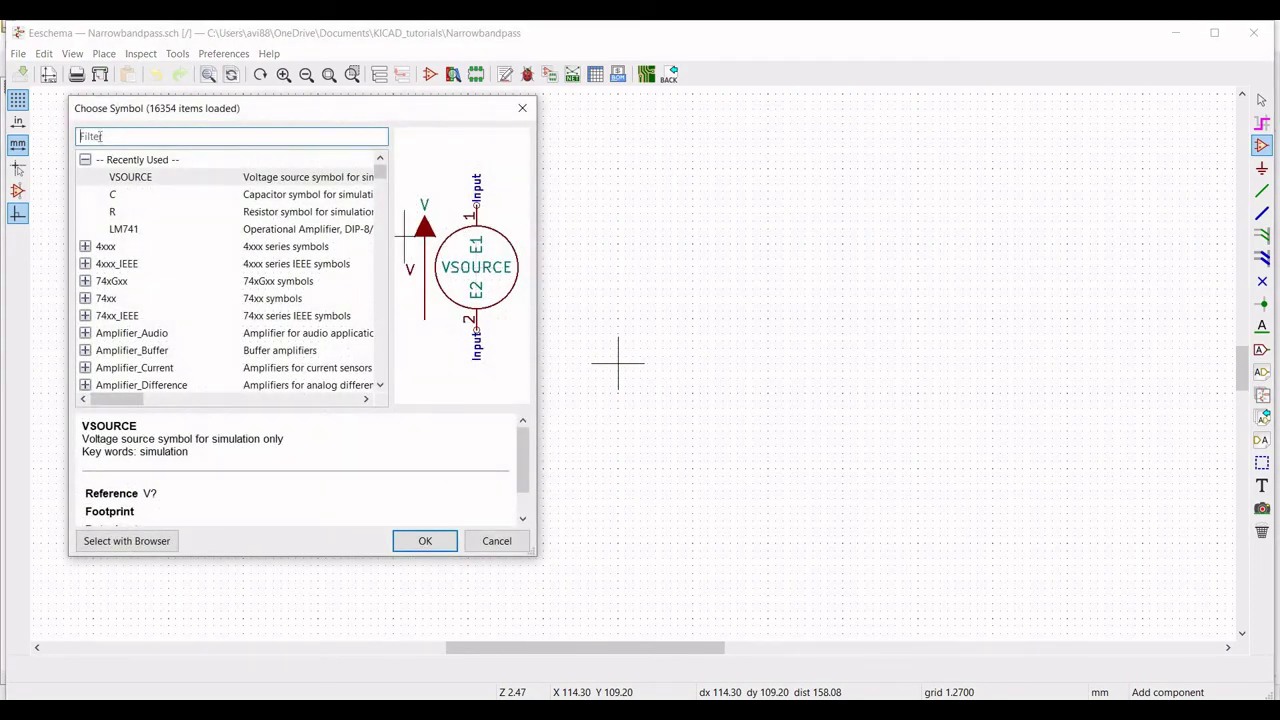
pyautogui.write('LM741')
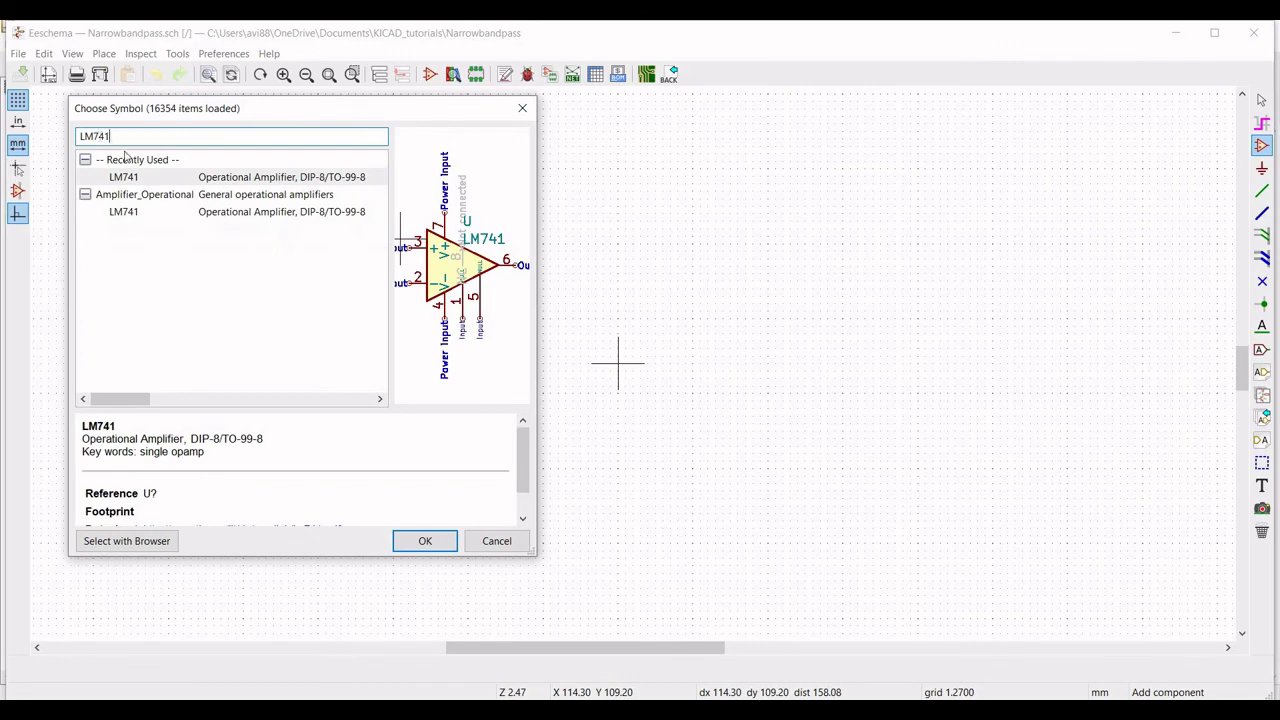
pyautogui.click(240, 214)
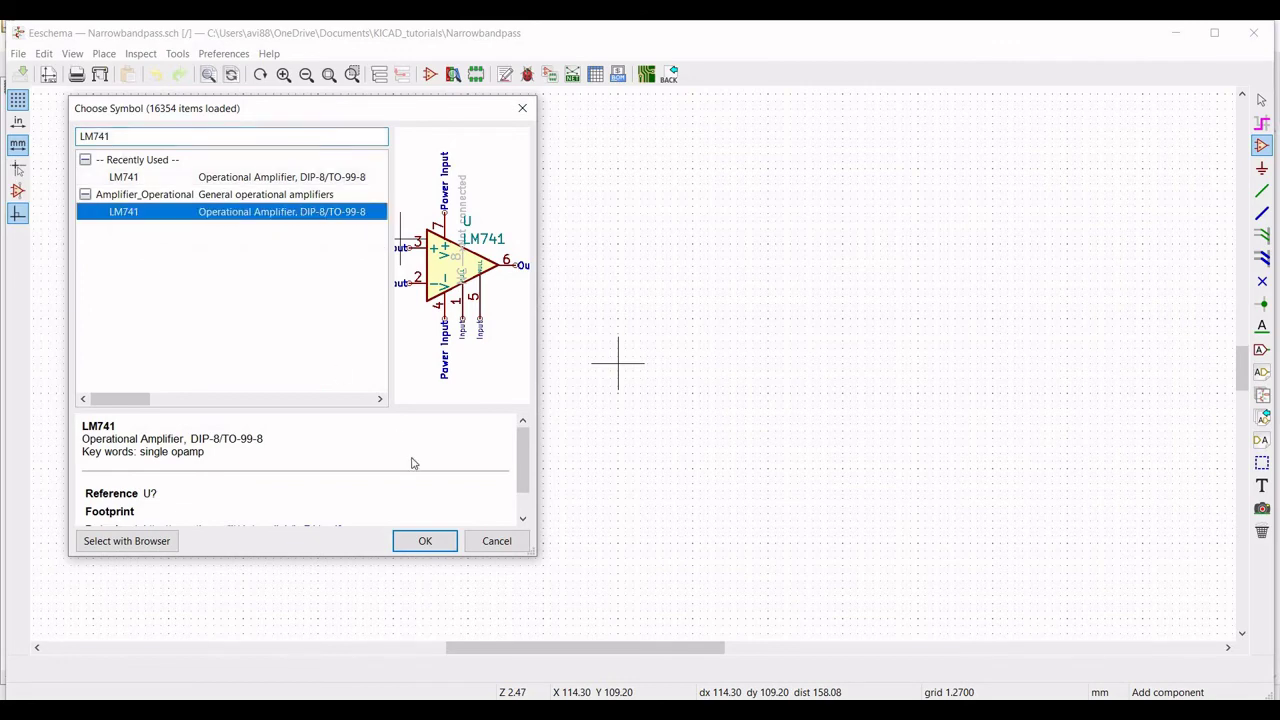
pyautogui.click(425, 541)
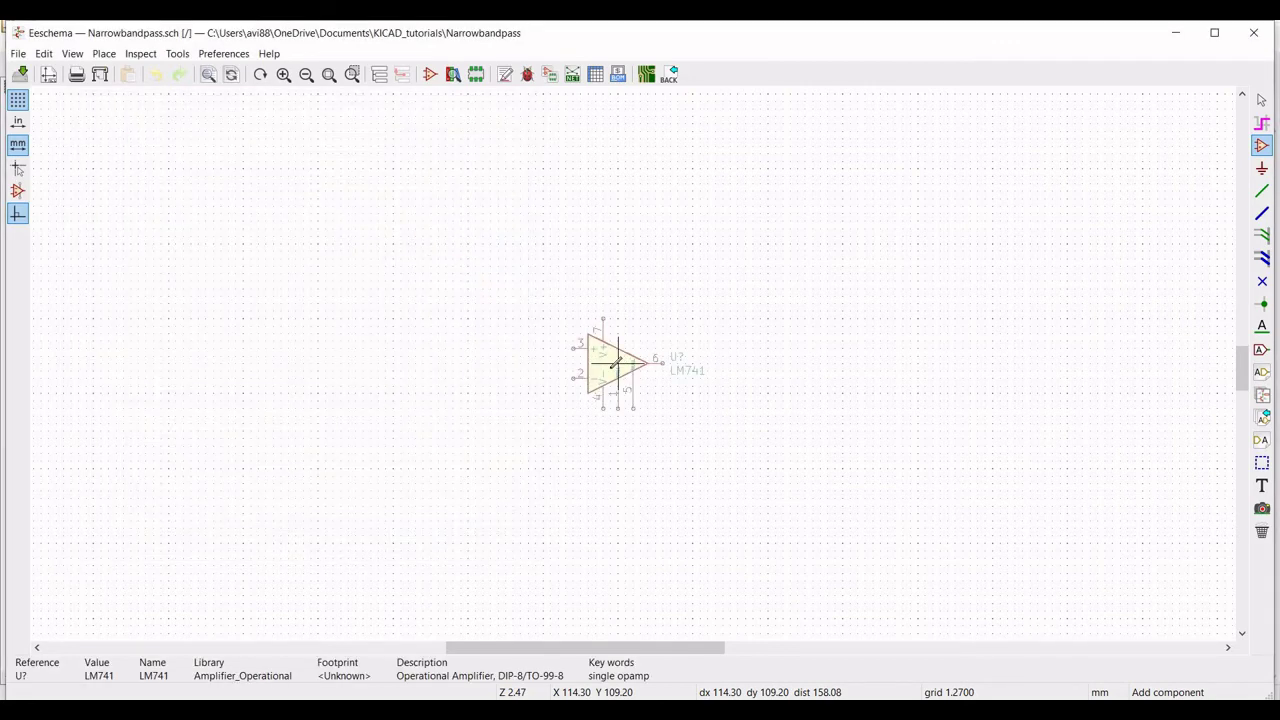
pyautogui.click(612, 356)
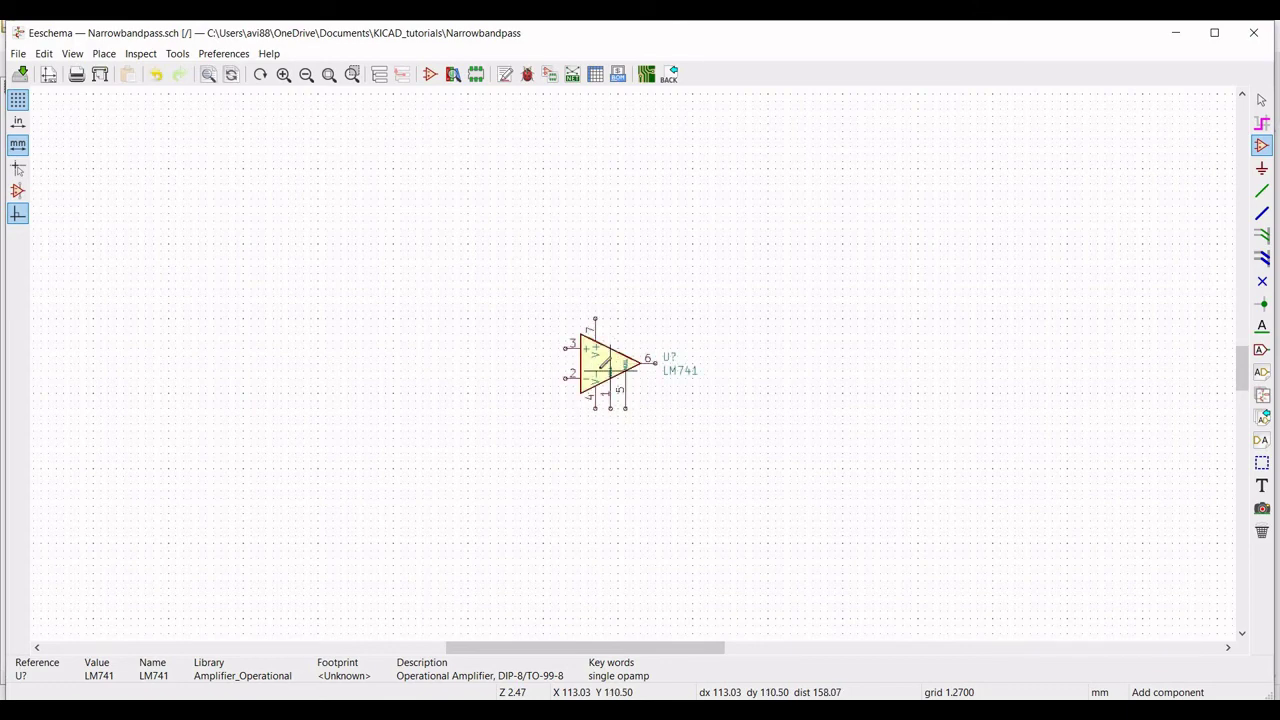
# Step: Set the op-amp's reference to U1 and mirror it around the X axis
pyautogui.rightClick(599, 362)
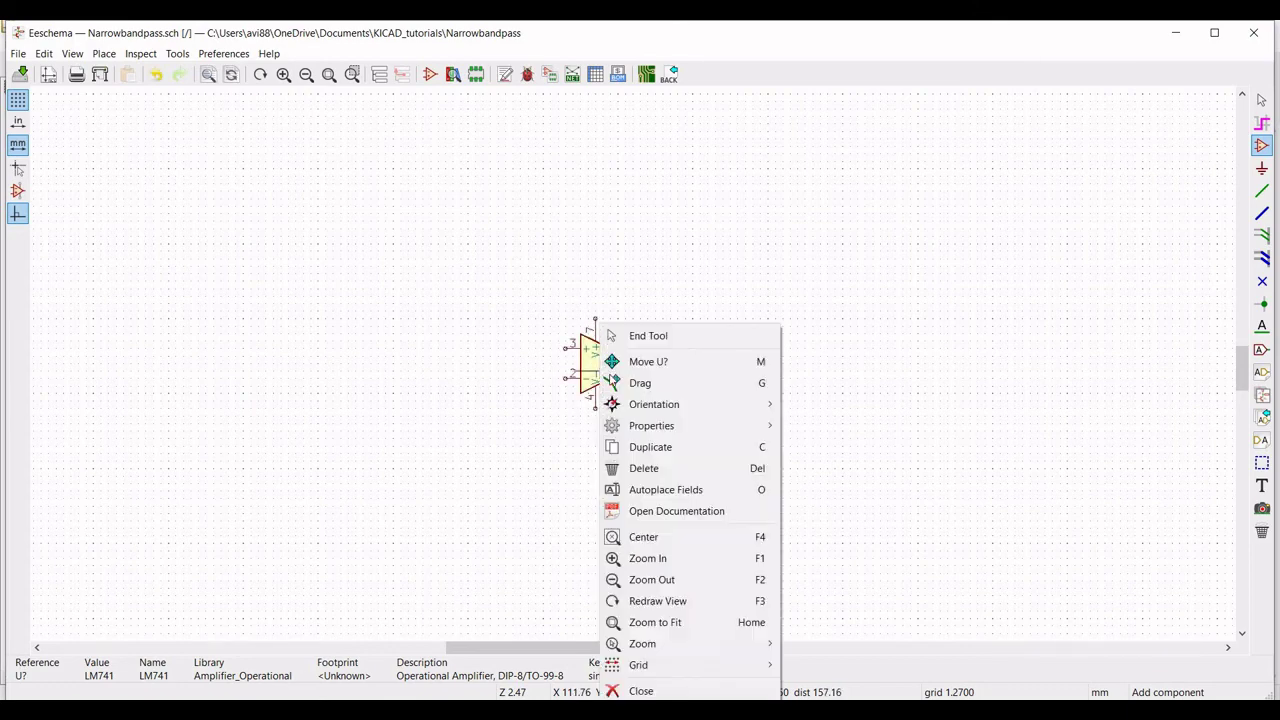
pyautogui.moveTo(703, 430)
pyautogui.click(838, 425)
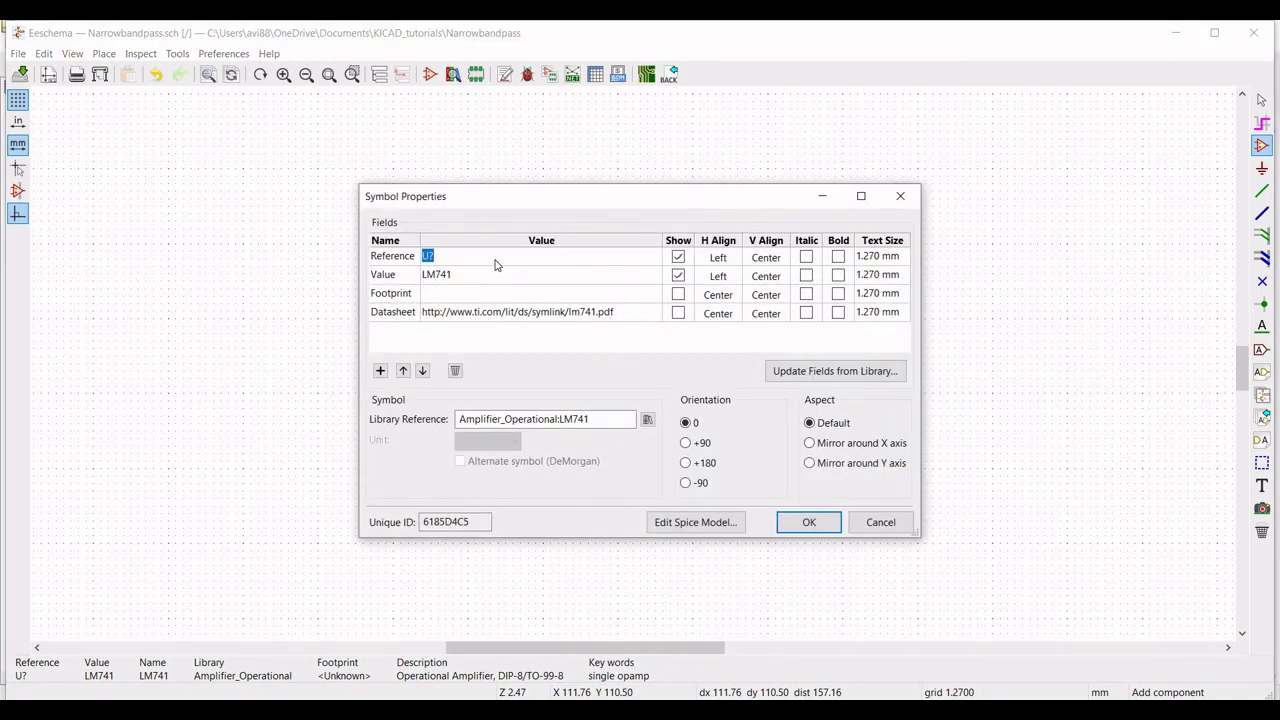
pyautogui.write('U1')
pyautogui.click(810, 443)
# Step: Assign the op-amp's Spice model from the LM741 library file in the KICAD_tutorials Models folder
pyautogui.click(695, 522)
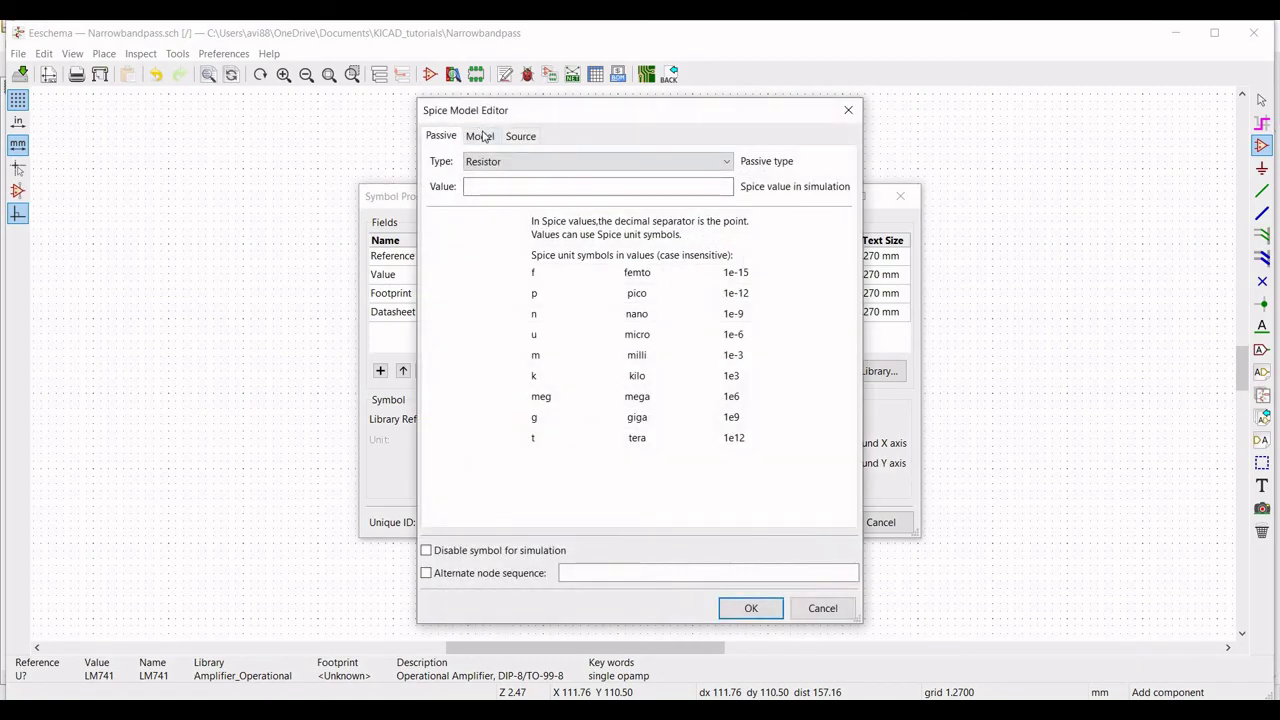
pyautogui.click(479, 136)
pyautogui.click(812, 160)
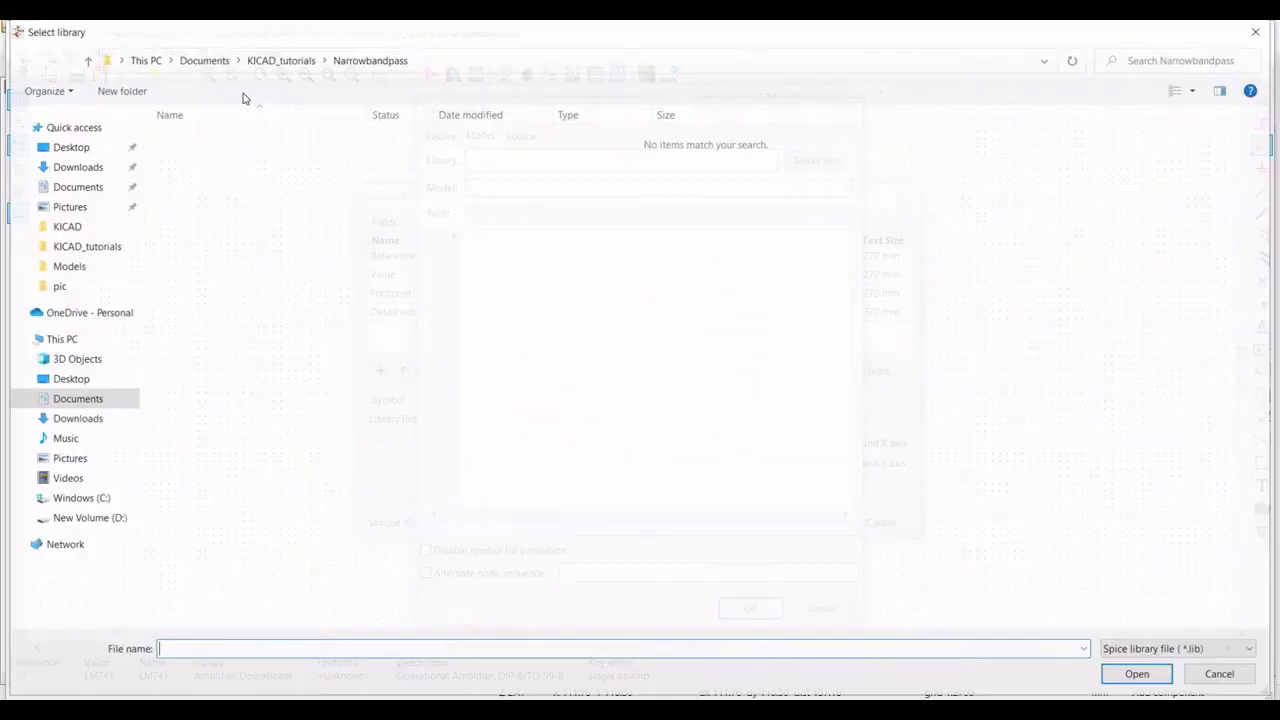
pyautogui.click(275, 60)
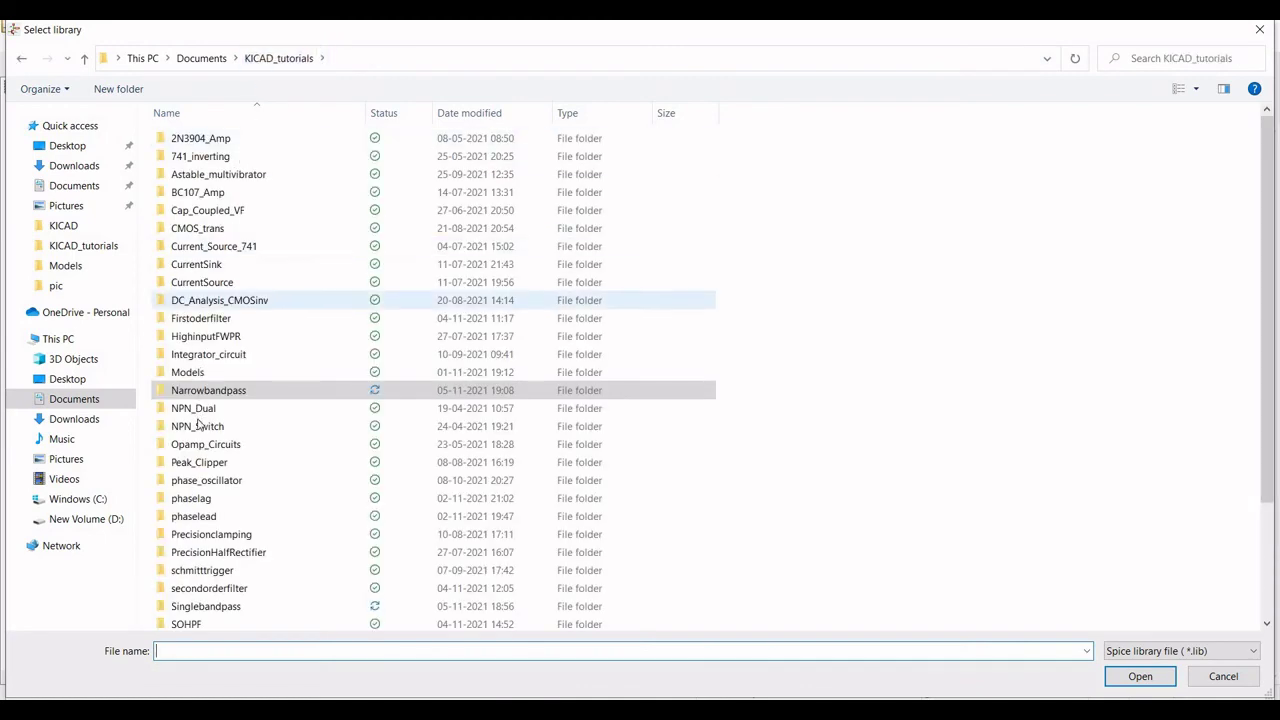
pyautogui.doubleClick(190, 372)
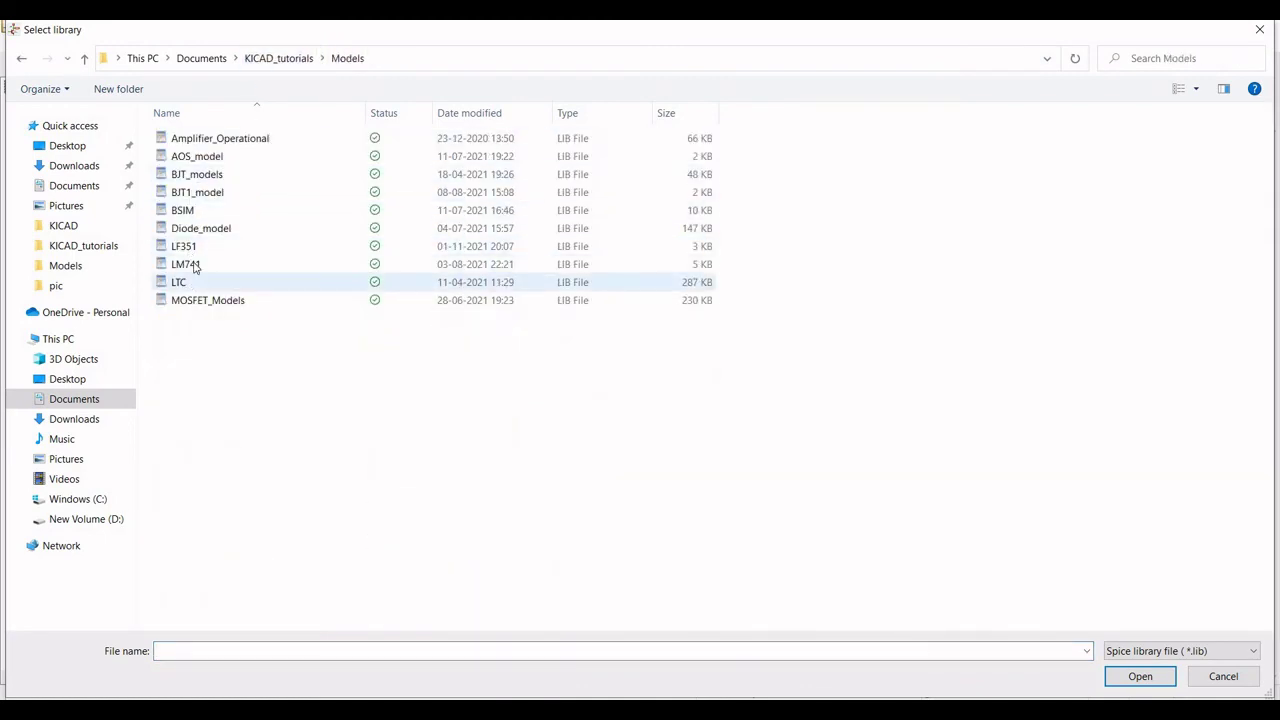
pyautogui.click(1135, 676)
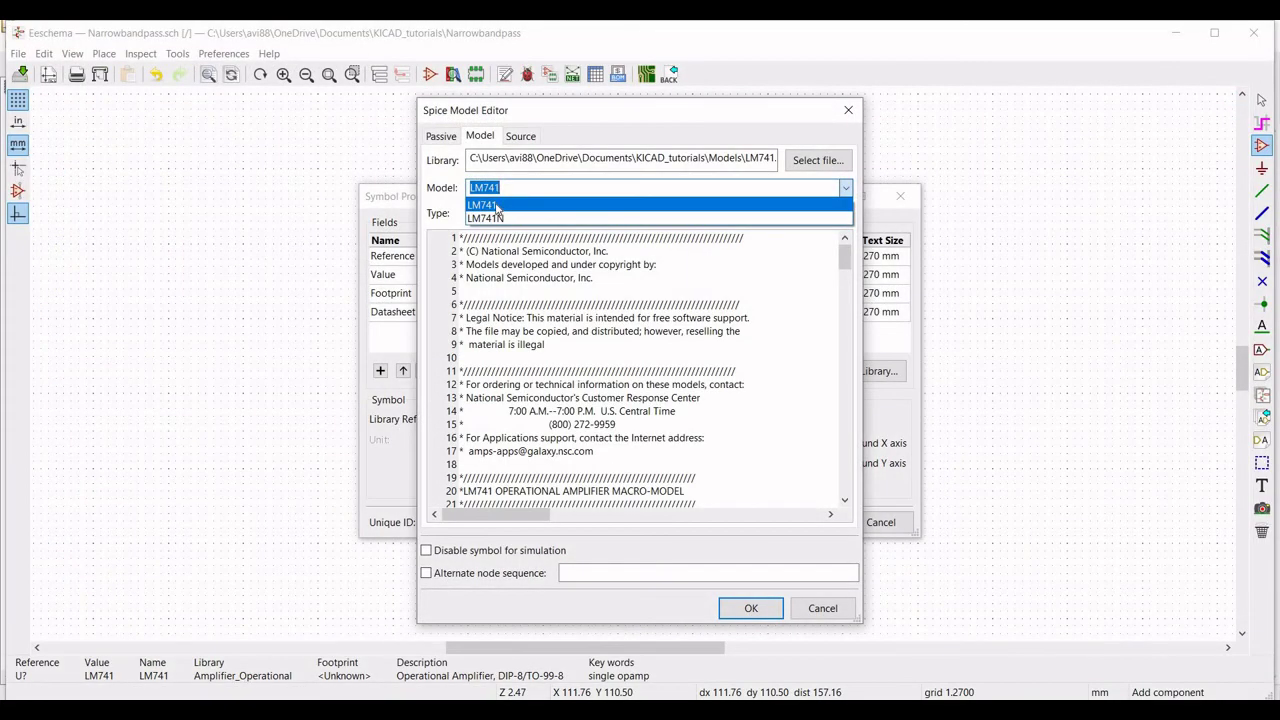
# Step: Enable the op-amp's alternate node sequence, enter pin numbers starting with 3 2 7 4, and apply the symbol properties
pyautogui.click(427, 573)
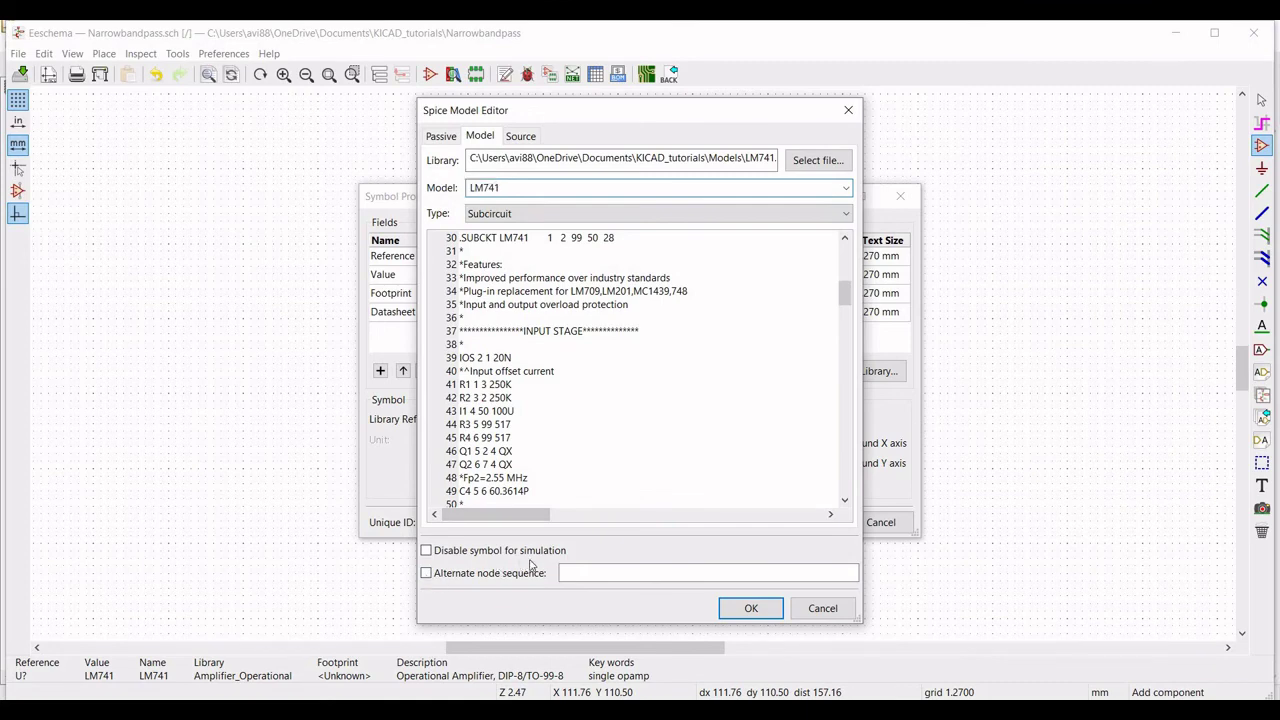
pyautogui.click(582, 571)
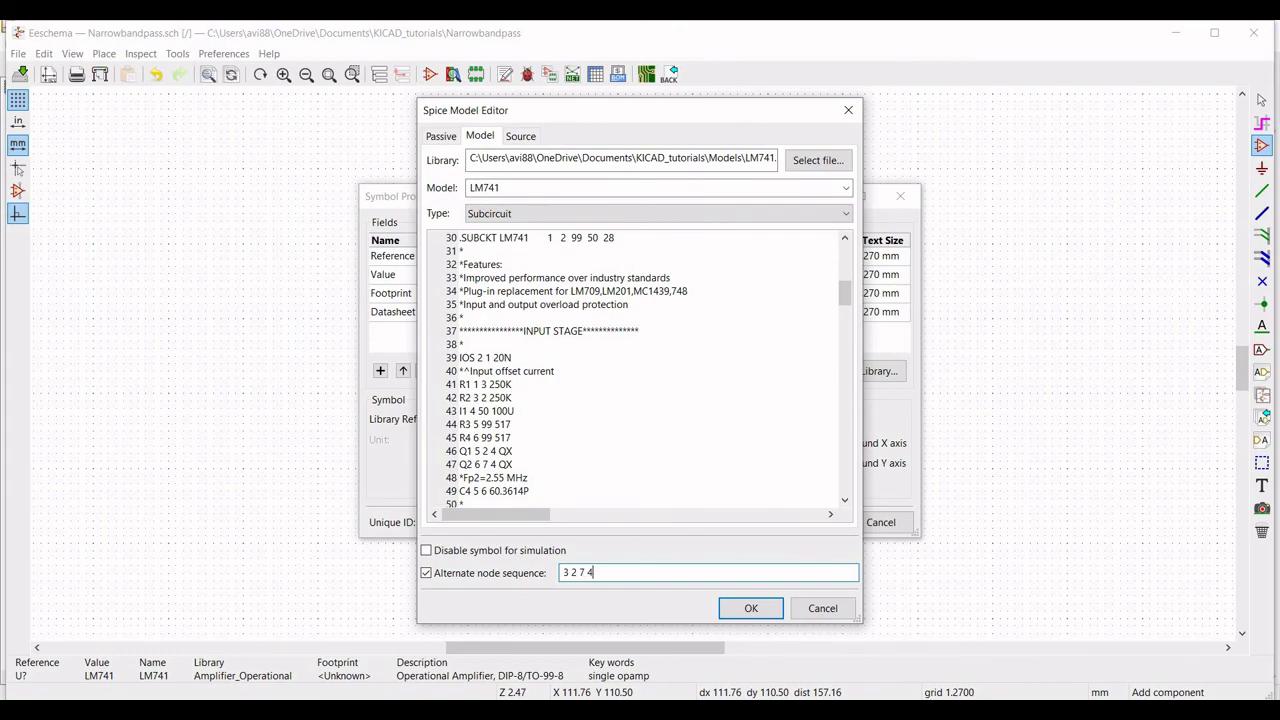
pyautogui.click(752, 612)
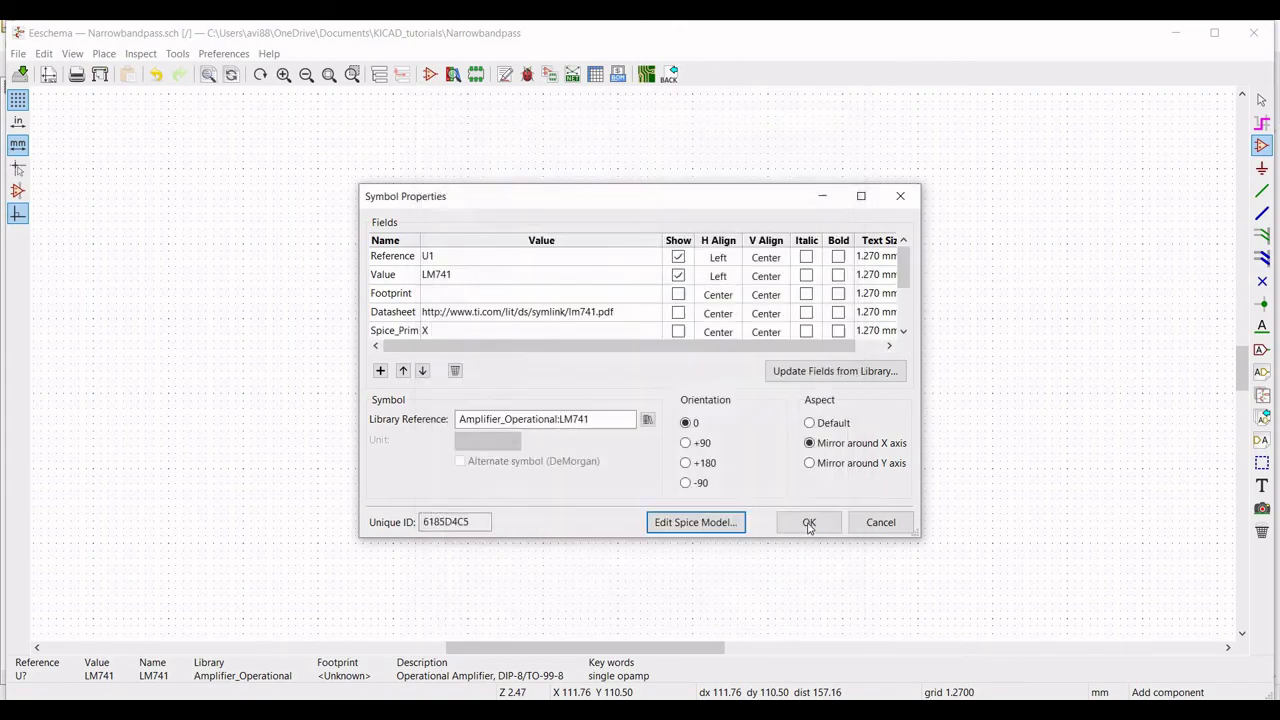
pyautogui.press('Return')
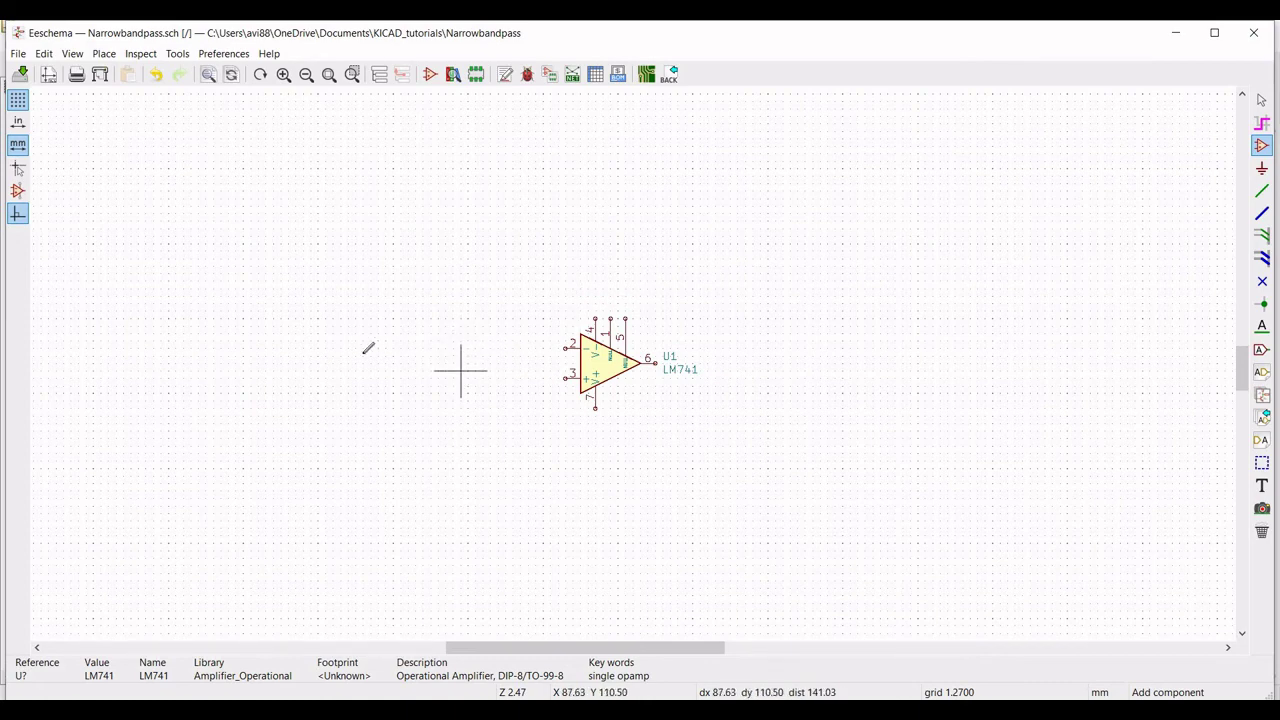
# Step: Place a pspice resistor R to the left of the op-amp
pyautogui.click(256, 341)
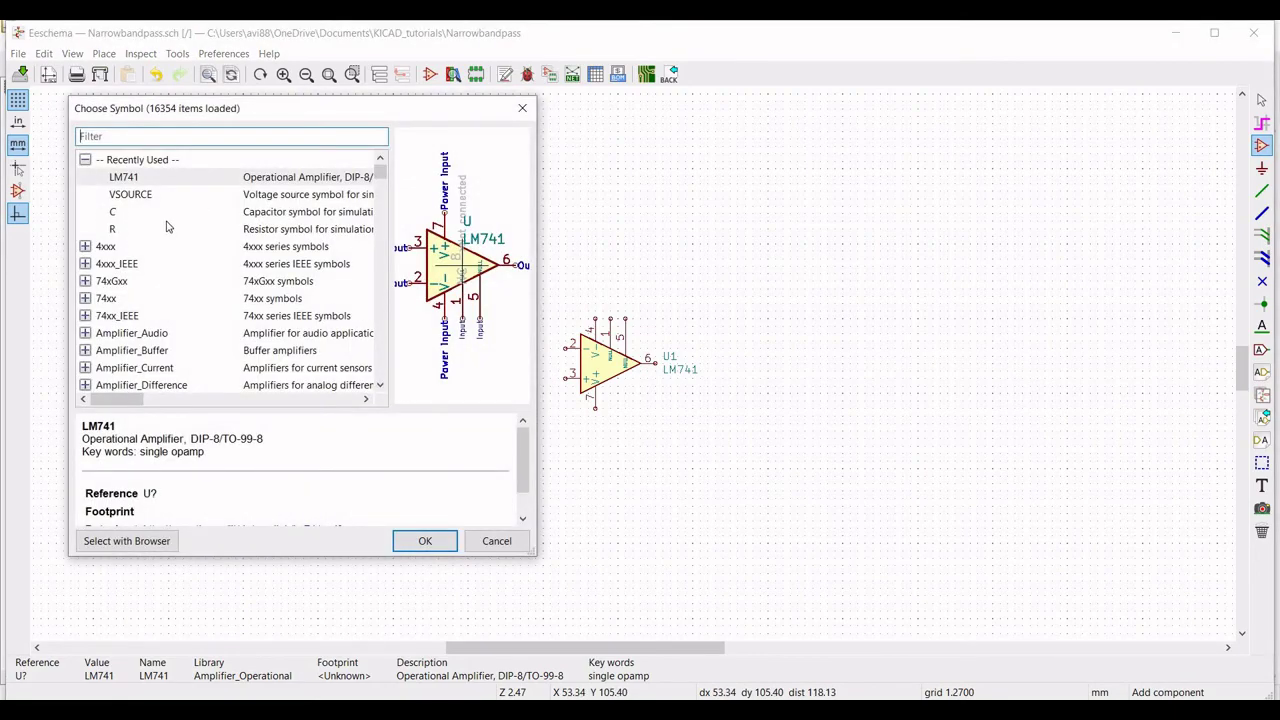
pyautogui.click(167, 230)
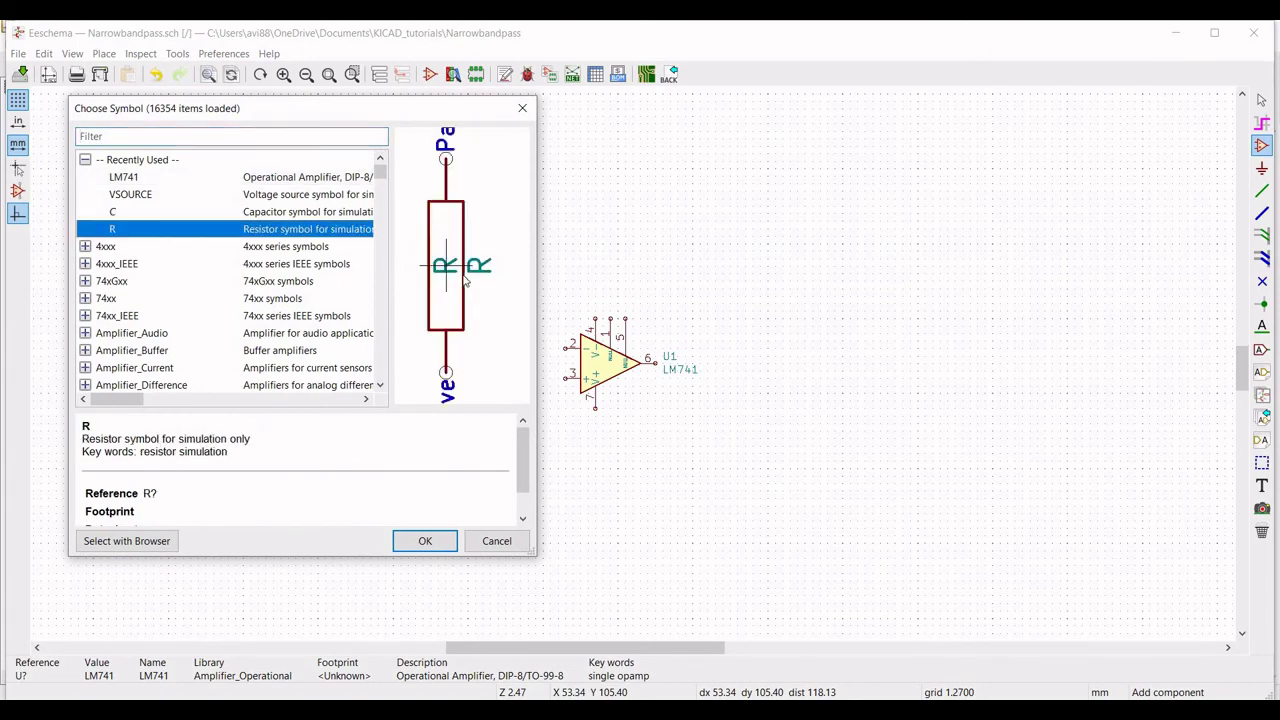
pyautogui.click(428, 541)
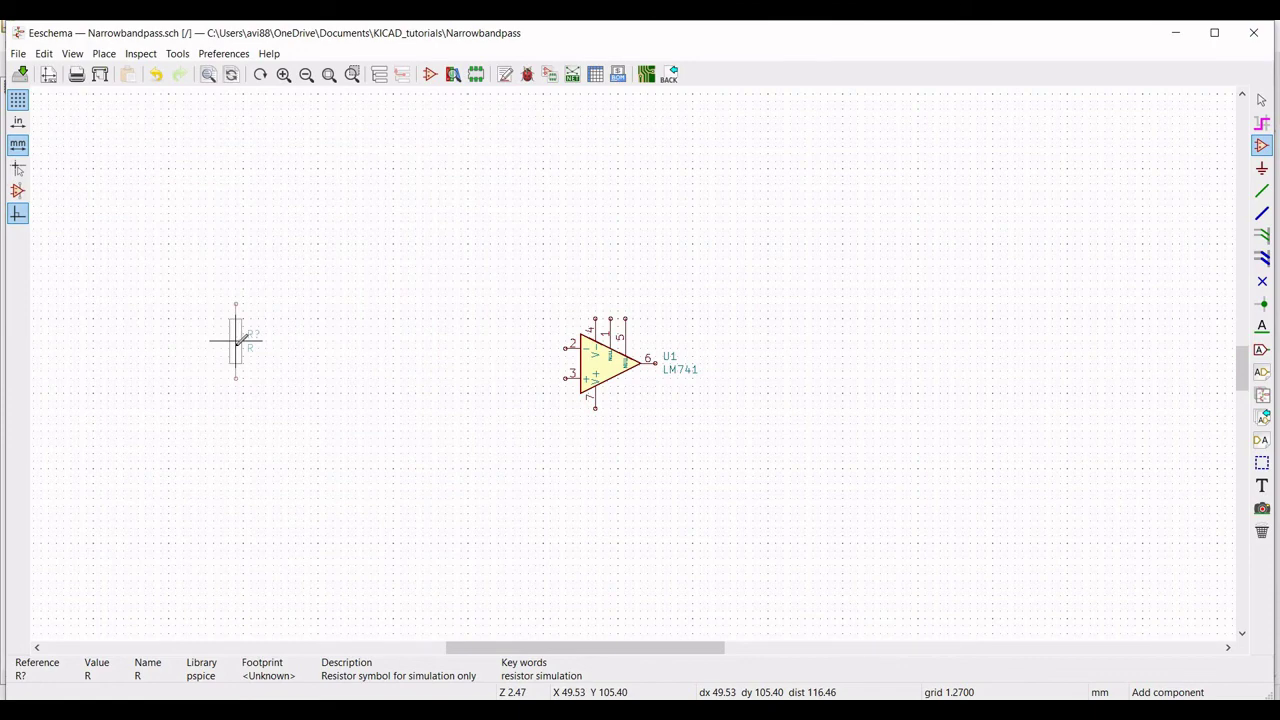
# Step: Set the left resistor's reference to R1, its value to 60k and its orientation to +90
pyautogui.rightClick(238, 352)
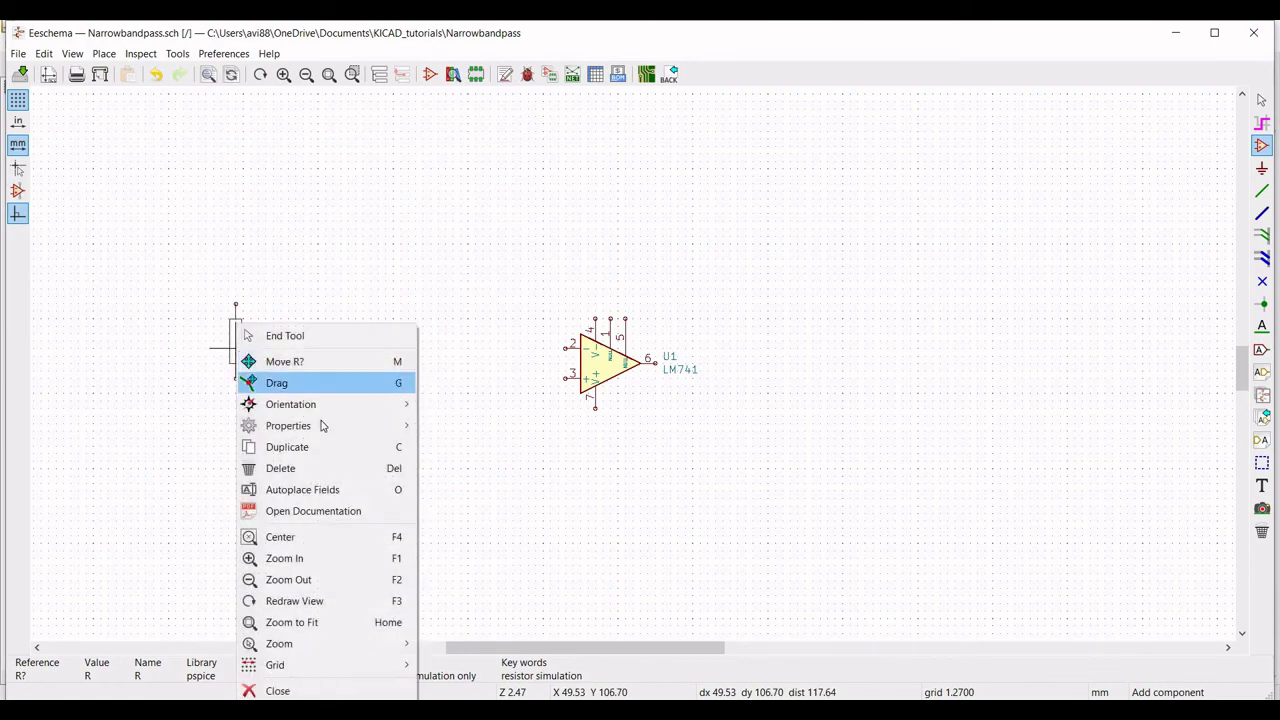
pyautogui.moveTo(380, 425)
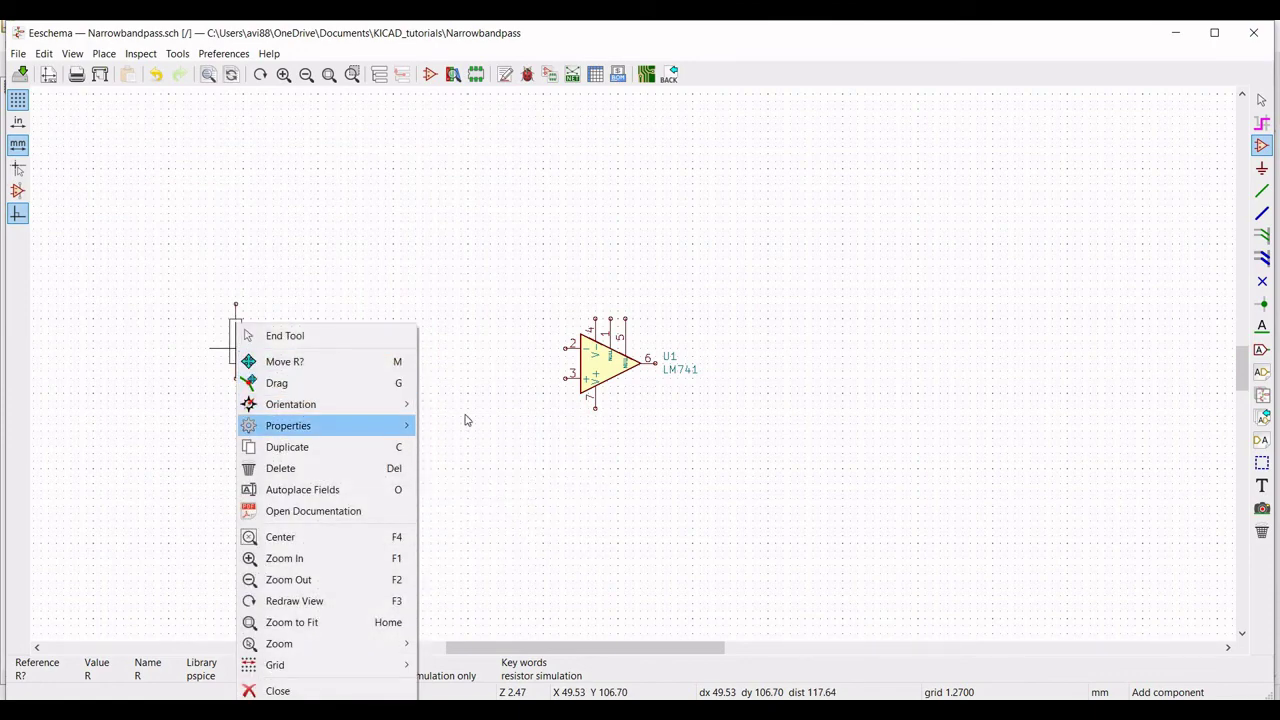
pyautogui.click(468, 425)
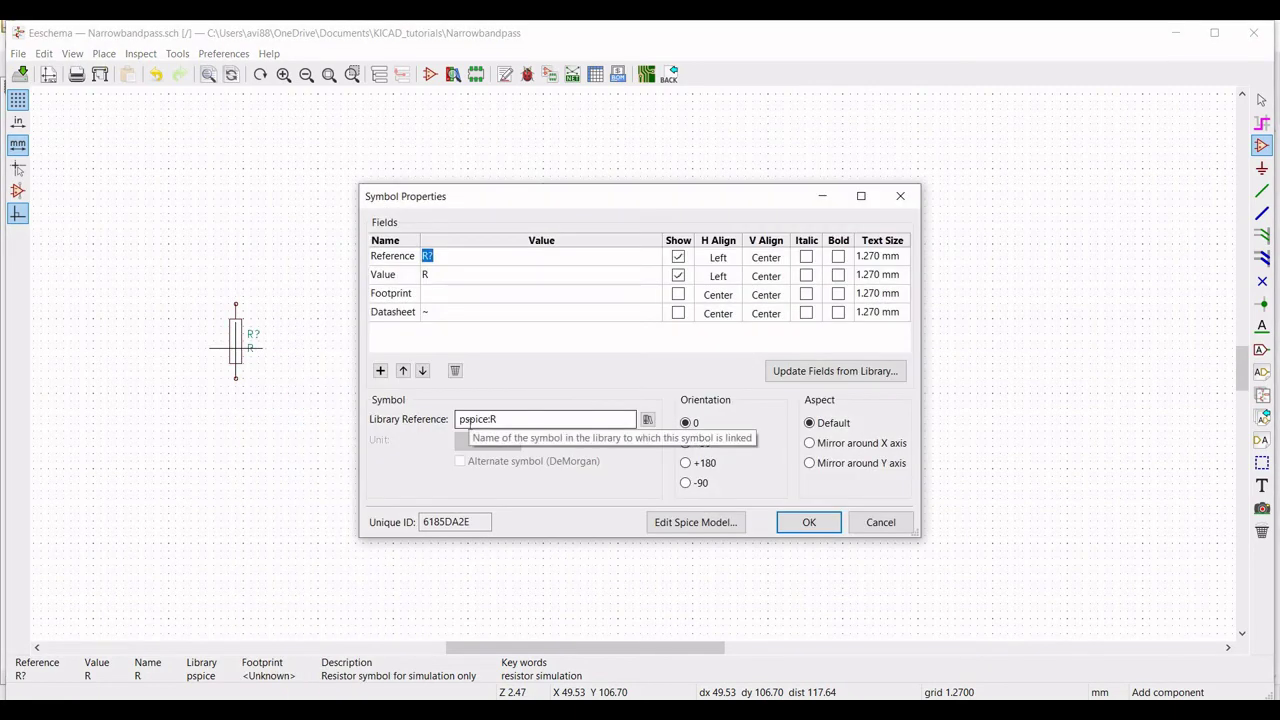
pyautogui.write('R1')
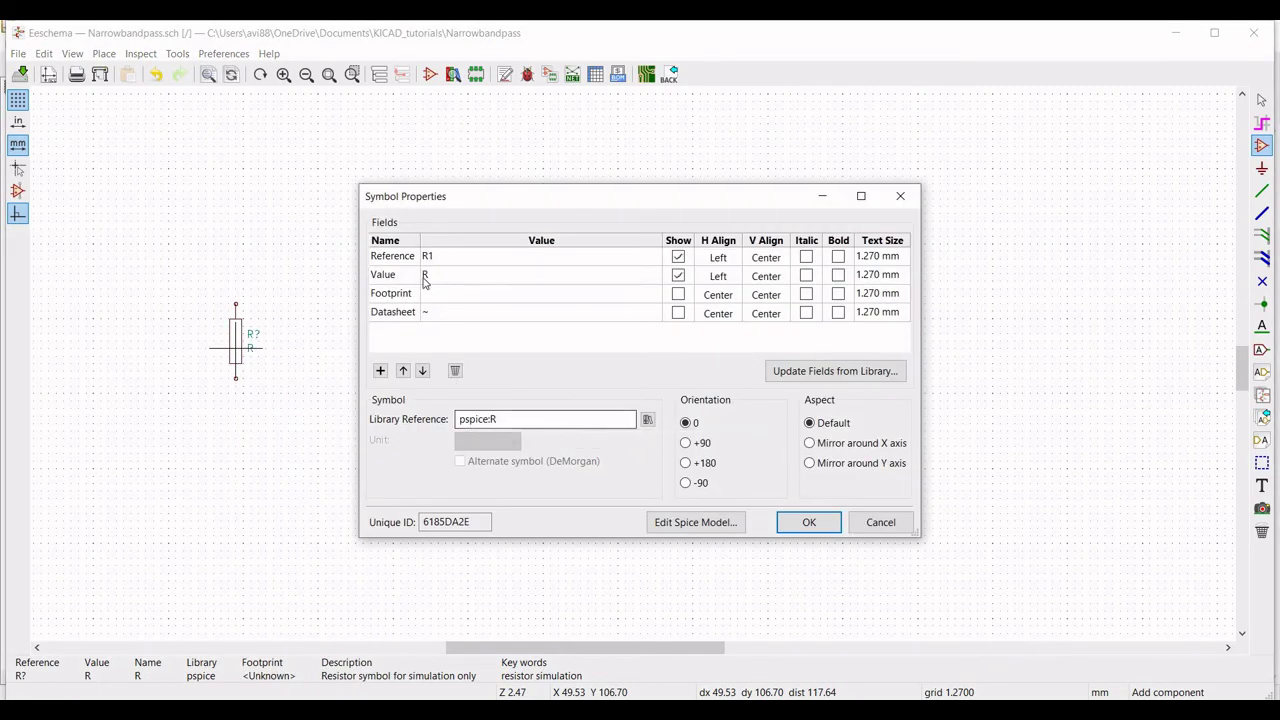
pyautogui.click(437, 281)
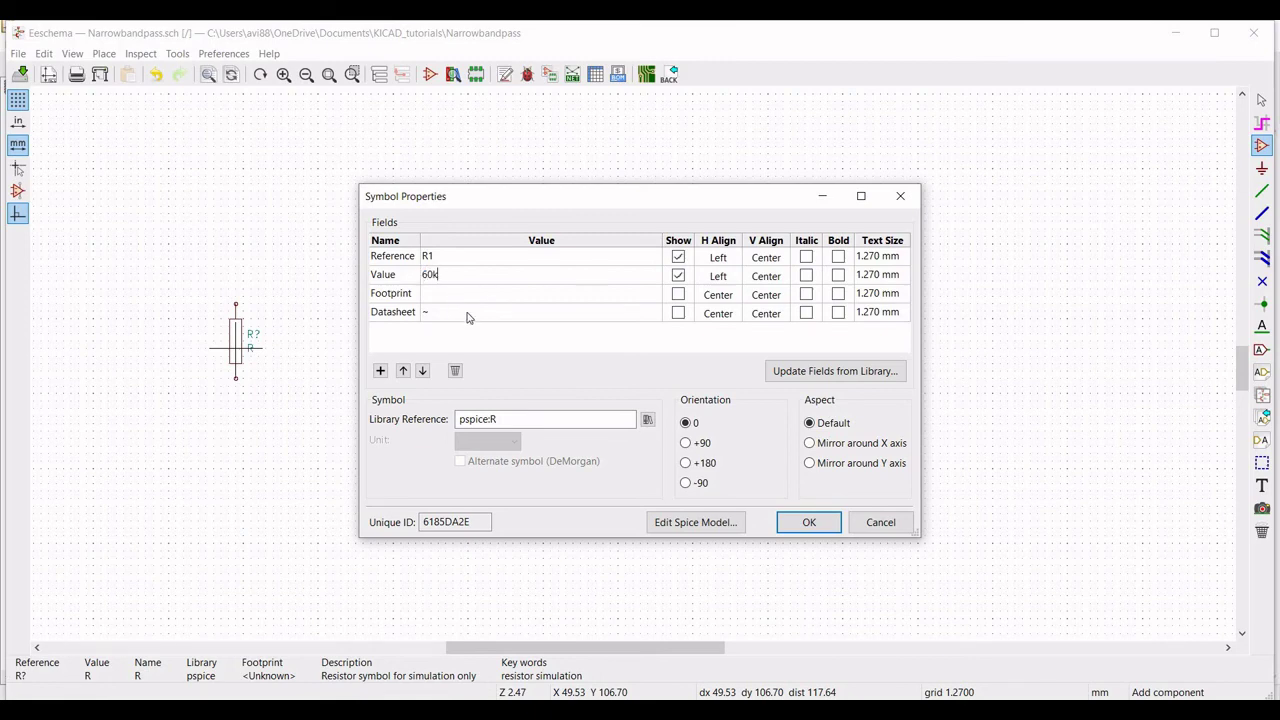
pyautogui.click(685, 442)
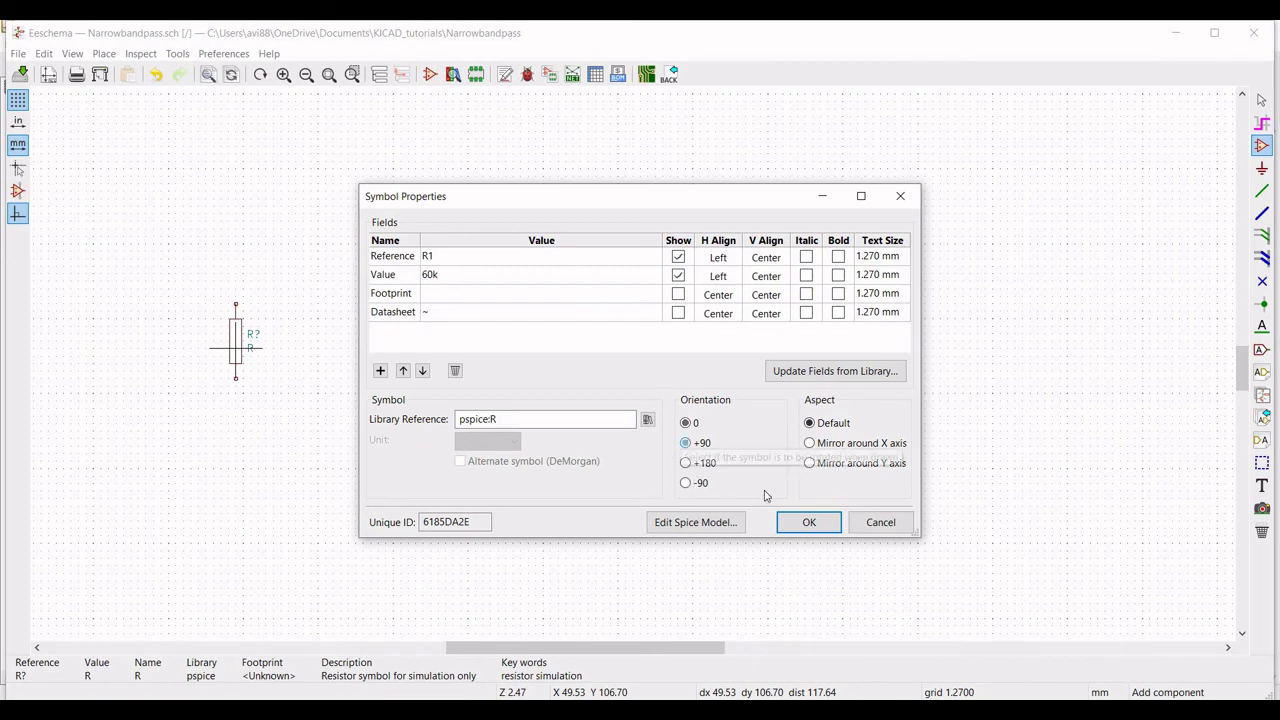
pyautogui.click(808, 522)
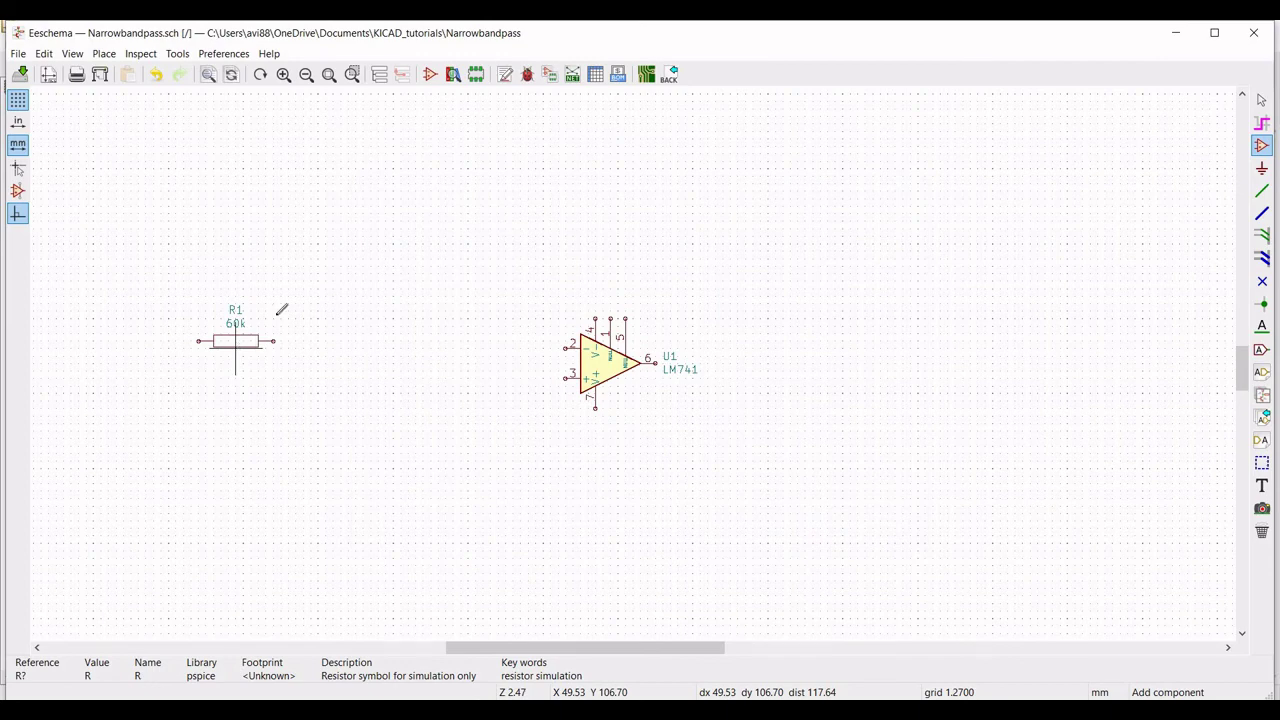
# Step: Place another pspice resistor R above the op-amp
pyautogui.click(626, 236)
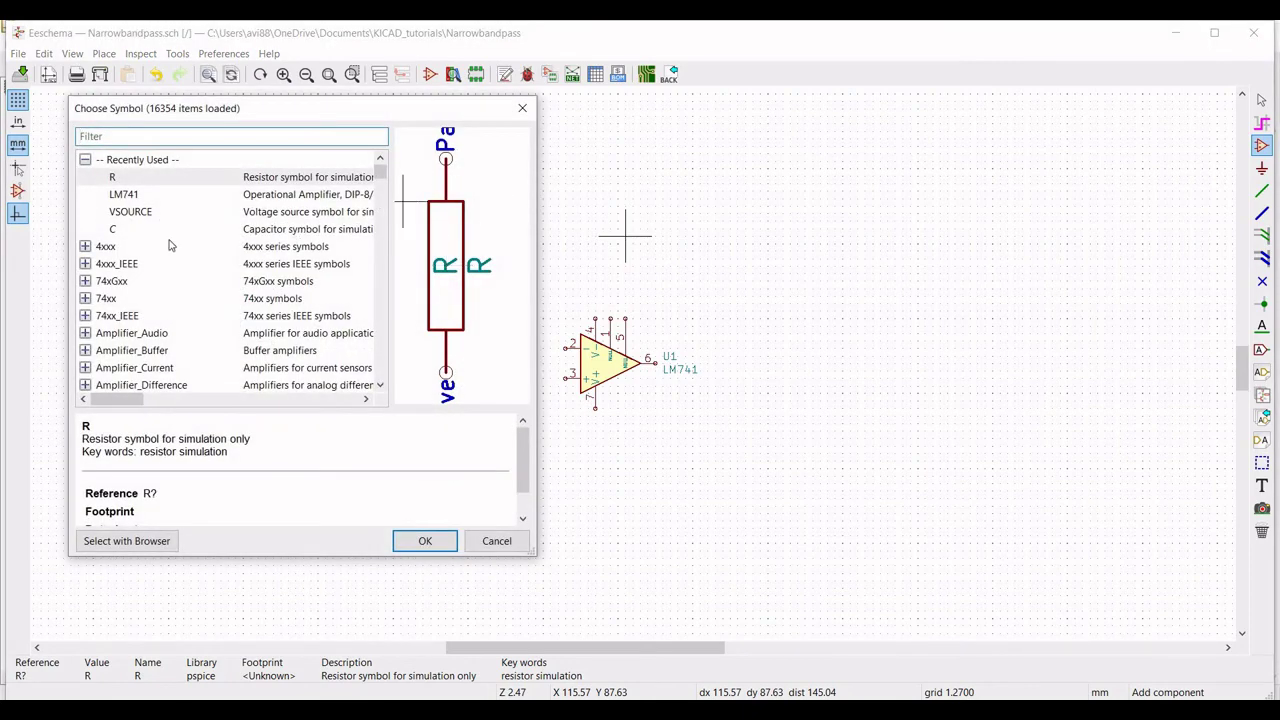
pyautogui.click(131, 178)
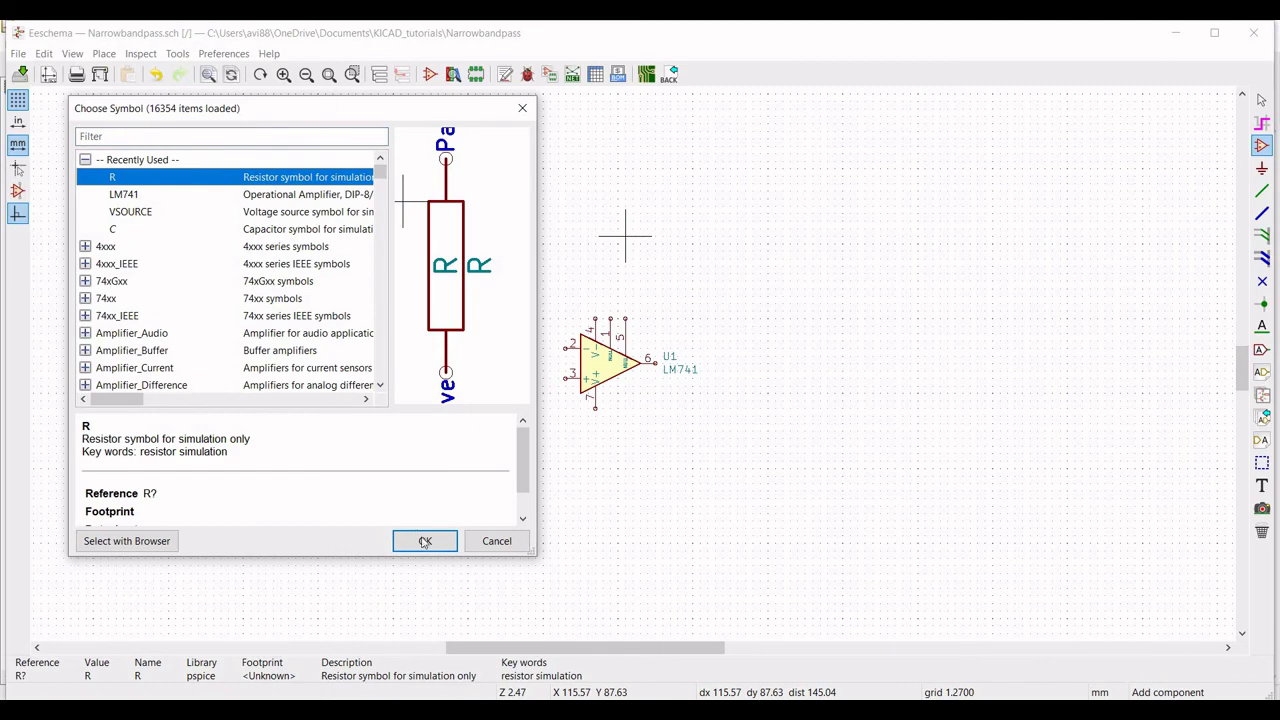
pyautogui.click(424, 540)
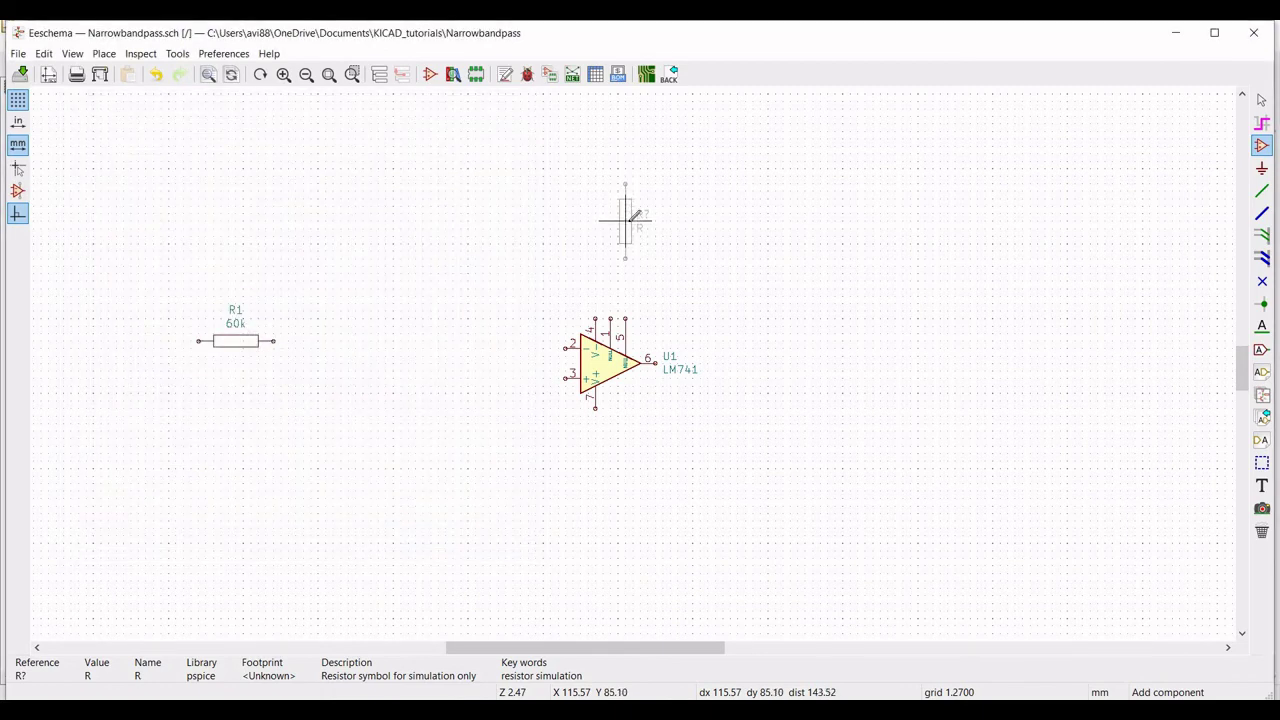
# Step: Set the upper resistor's reference to R2, its value to 120k and its orientation to +90
pyautogui.rightClick(627, 221)
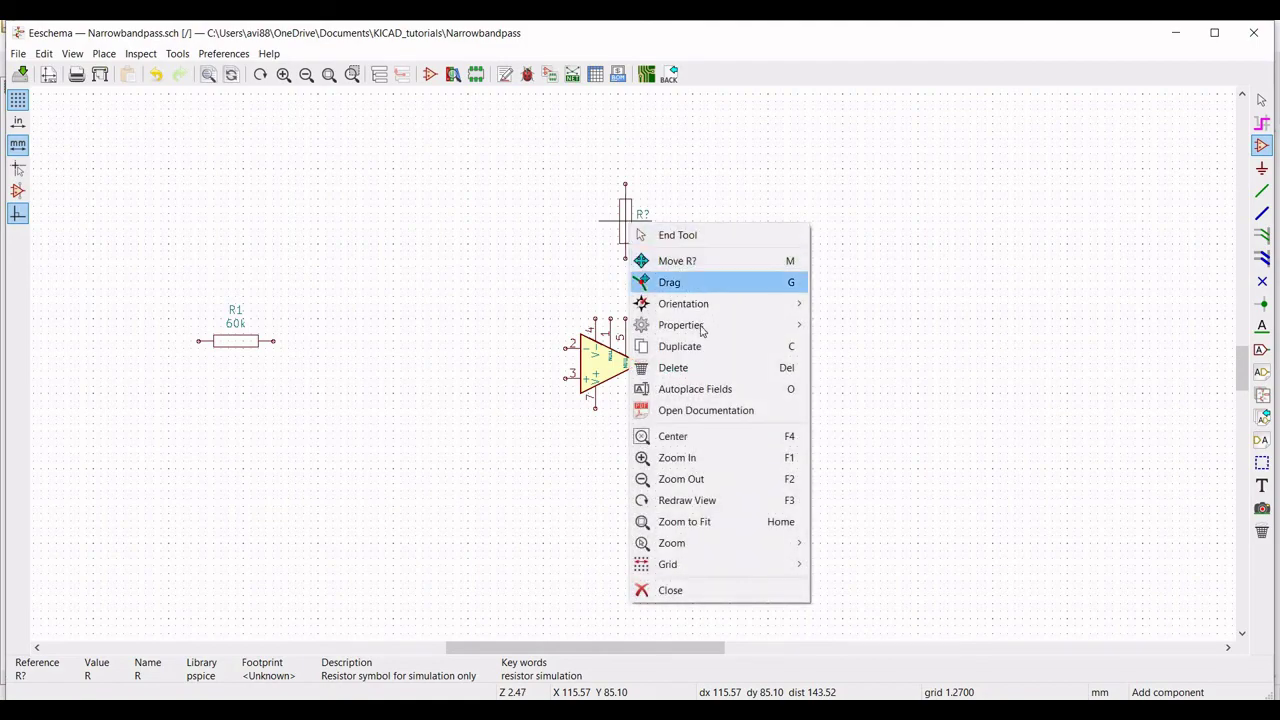
pyautogui.moveTo(757, 329)
pyautogui.click(850, 325)
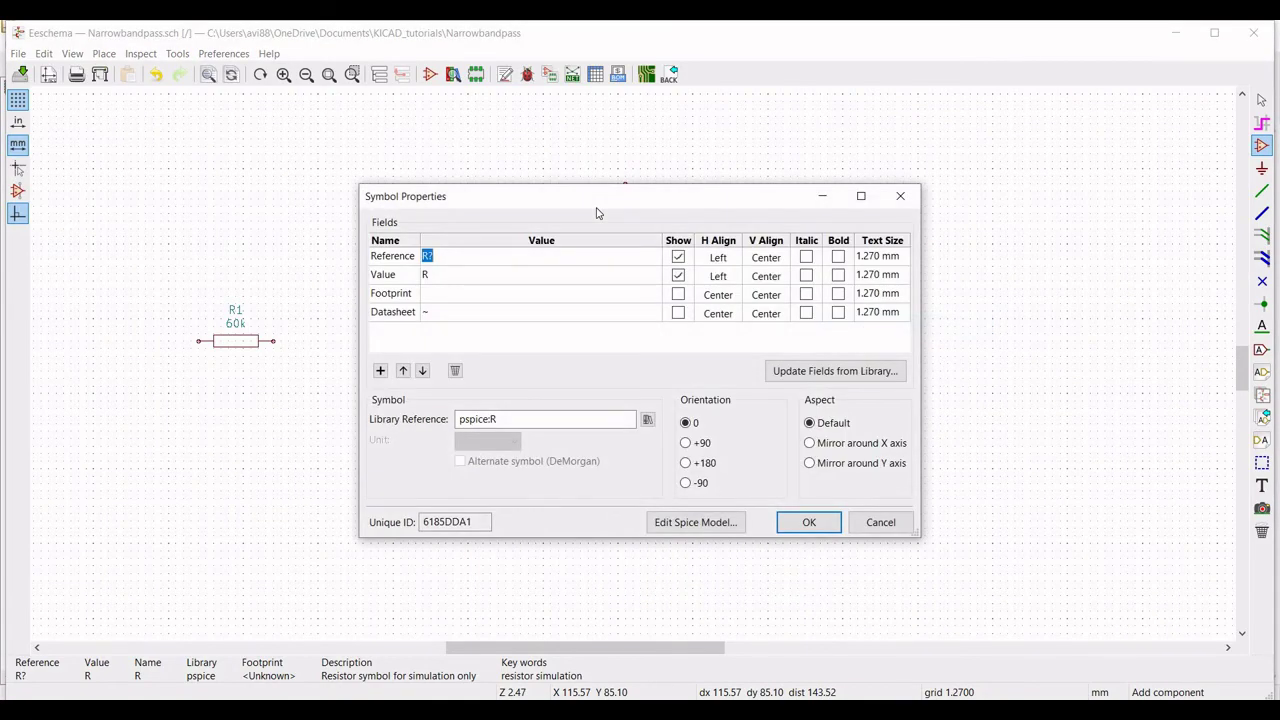
pyautogui.write('R2')
pyautogui.click(470, 280)
pyautogui.write('120k')
pyautogui.click(745, 446)
pyautogui.press('Return')
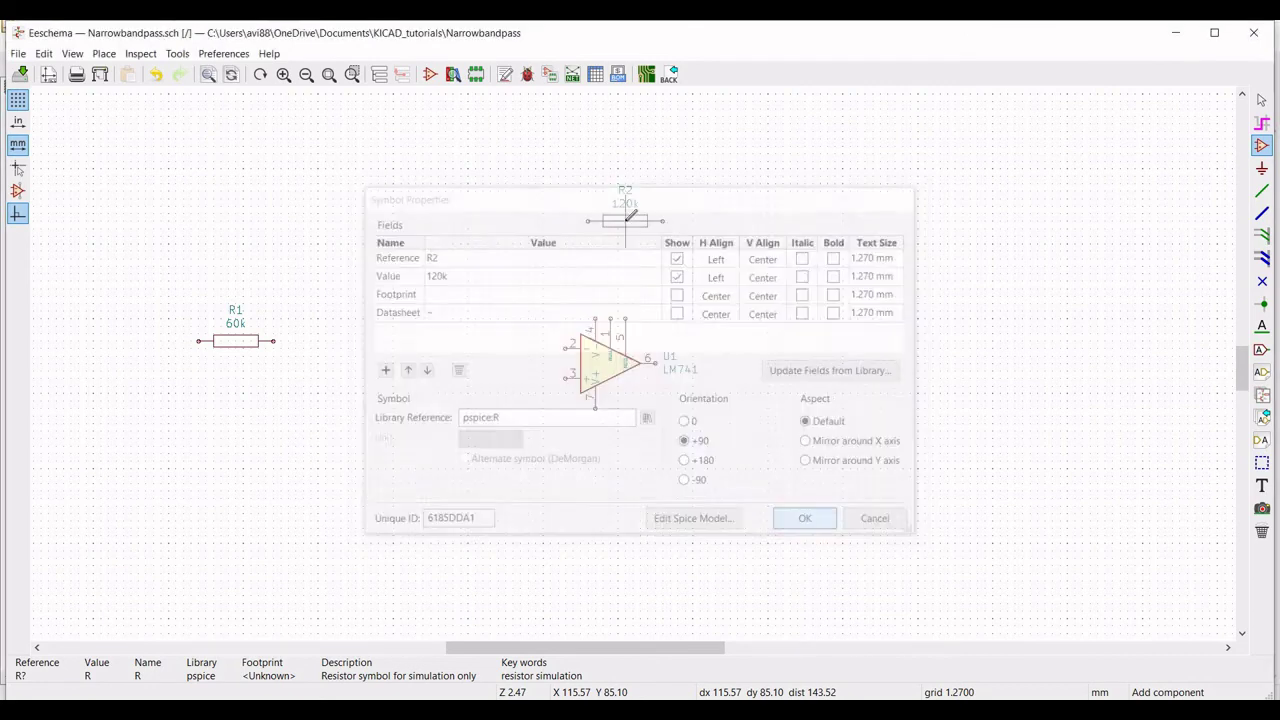
# Step: Place a third pspice resistor R vertically below the op-amp's inputs
pyautogui.click(625, 221)
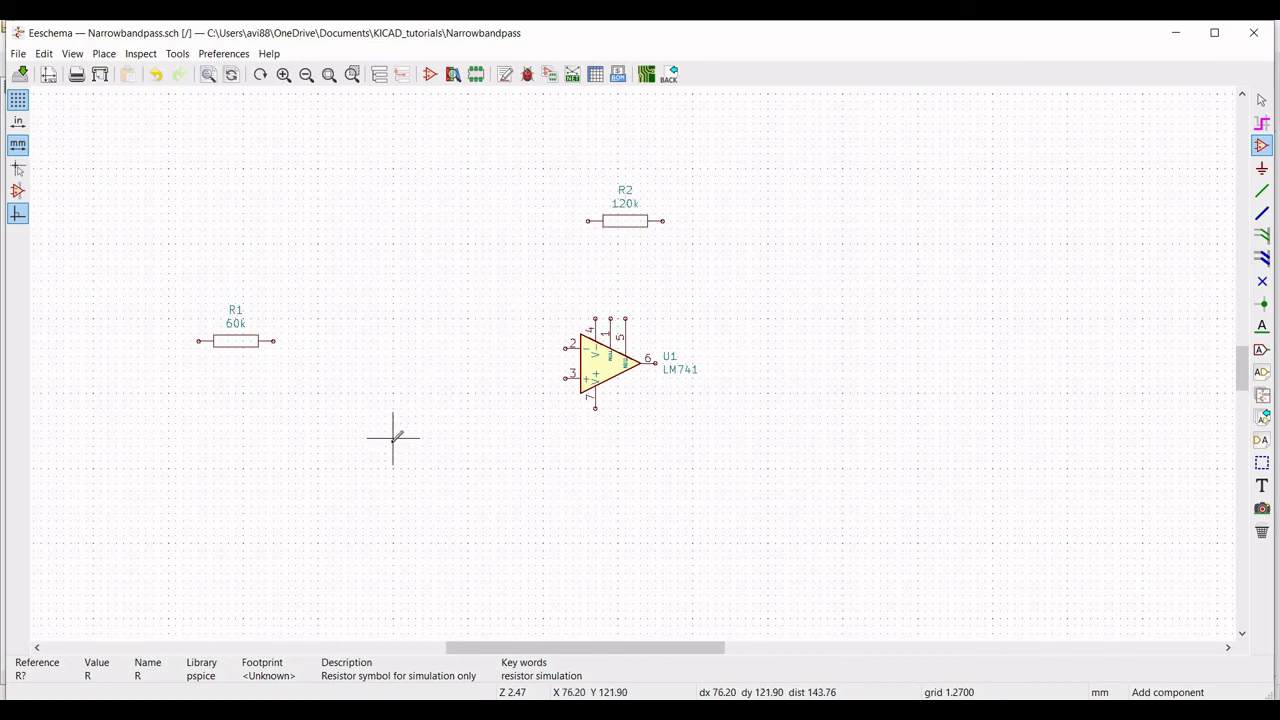
pyautogui.click(543, 453)
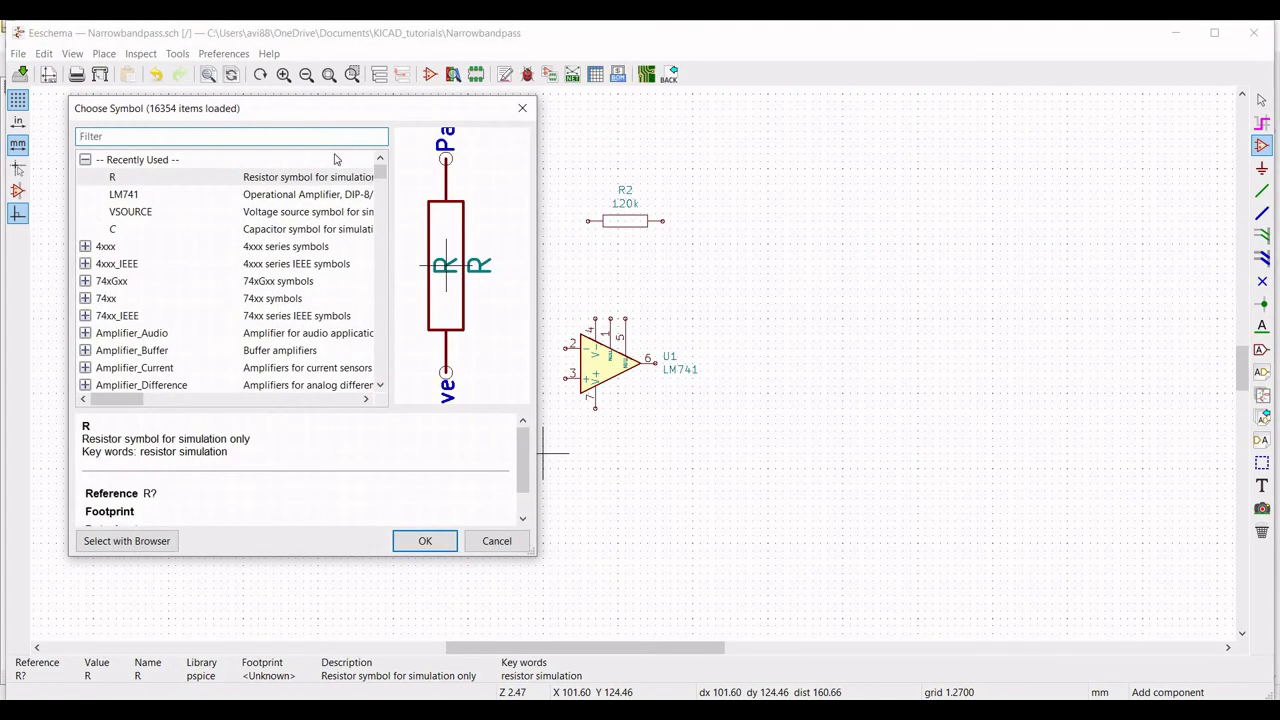
pyautogui.click(425, 540)
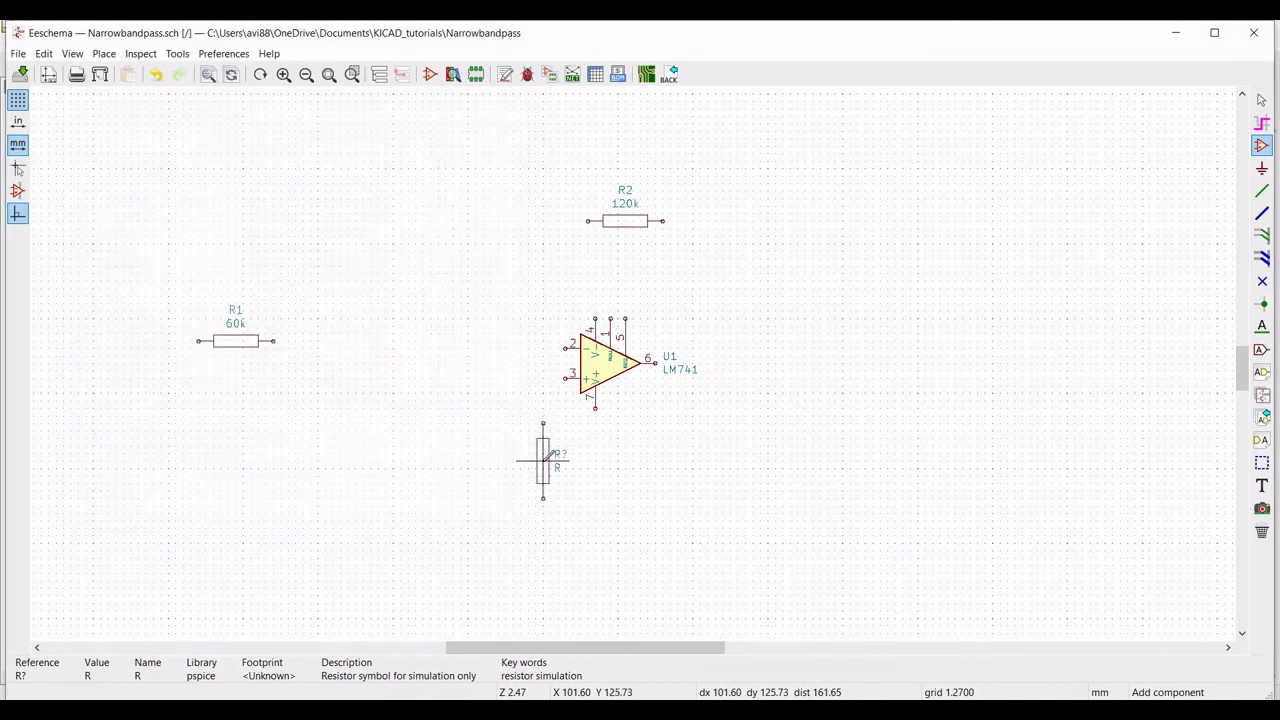
# Step: Set the reference of the resistor below the op-amp to R3 and its value to 120k
pyautogui.rightClick(547, 465)
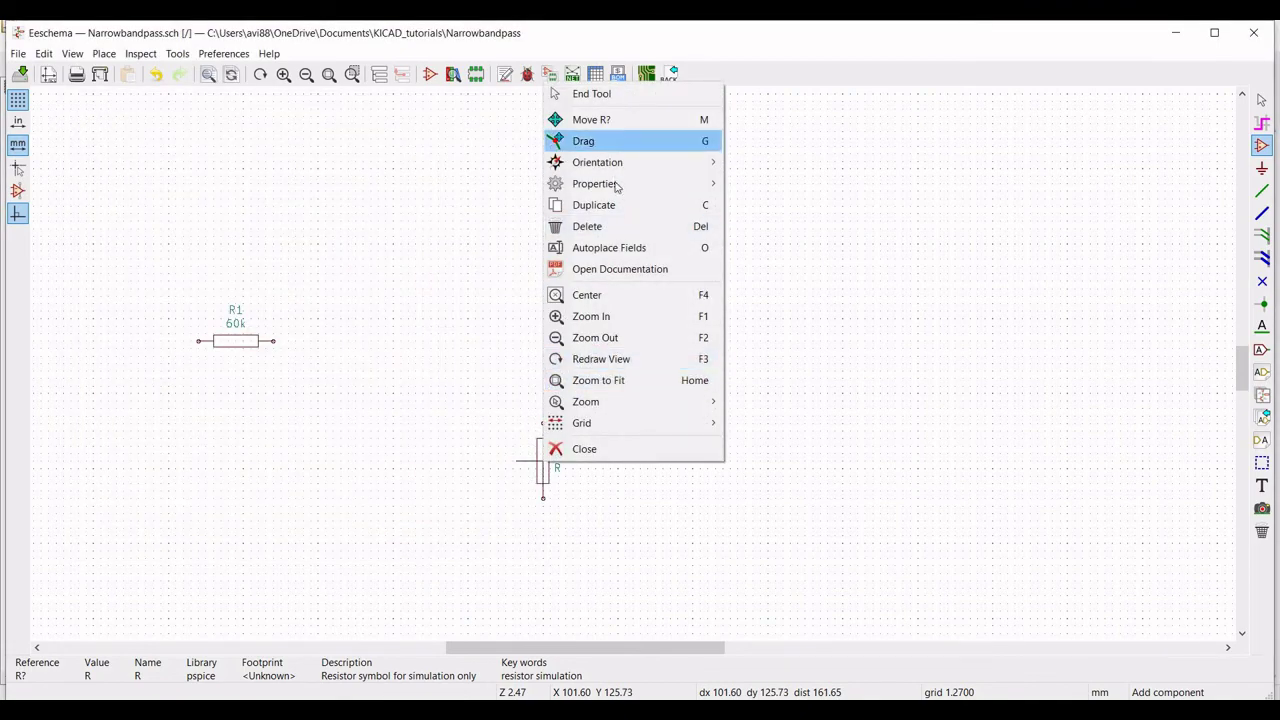
pyautogui.moveTo(646, 183)
pyautogui.click(770, 184)
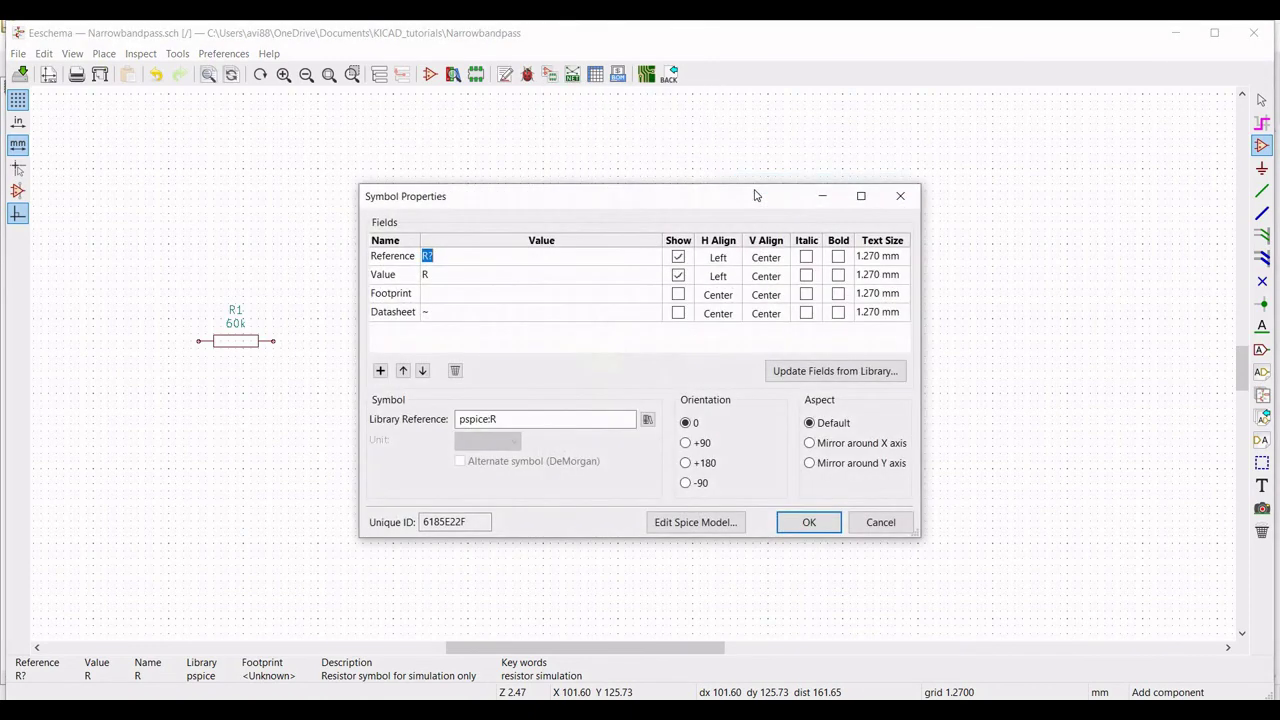
pyautogui.write('R3')
pyautogui.click(479, 274)
pyautogui.write('120k')
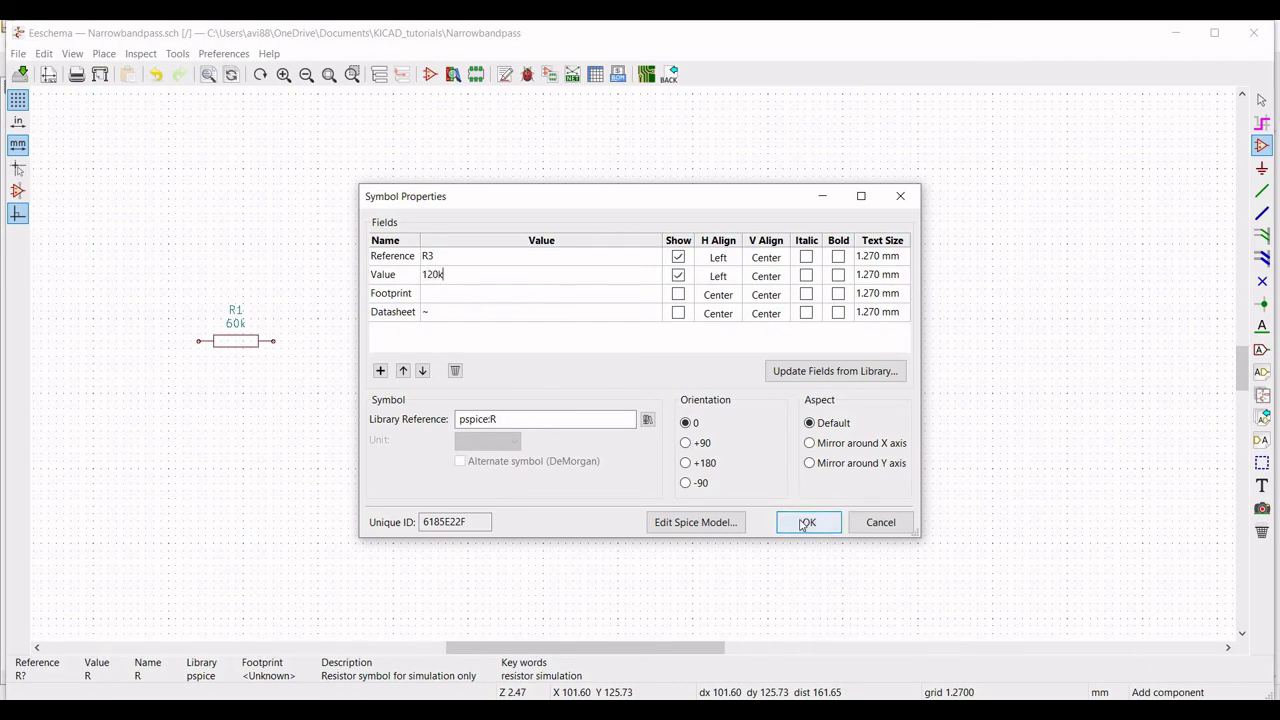
pyautogui.click(806, 522)
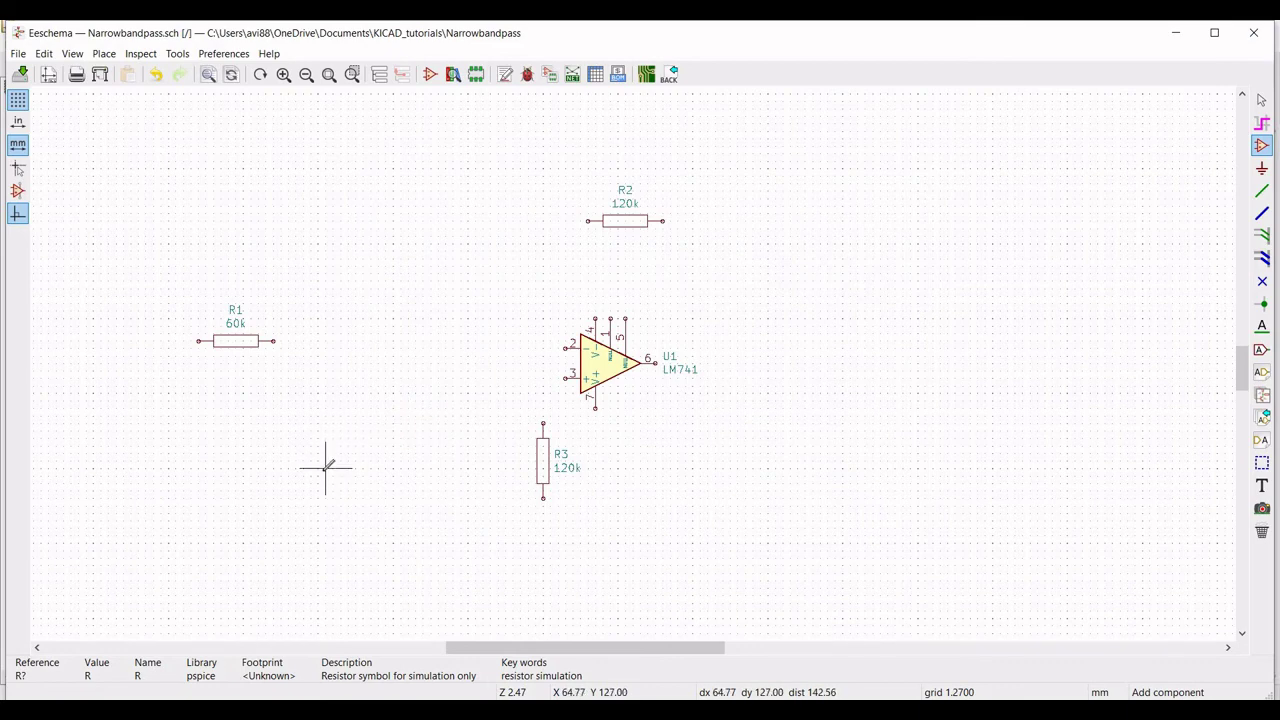
# Step: Place a vertical pspice resistor R between R1 and R3, below R1's level, with reference R4 and value 130k
pyautogui.click(326, 466)
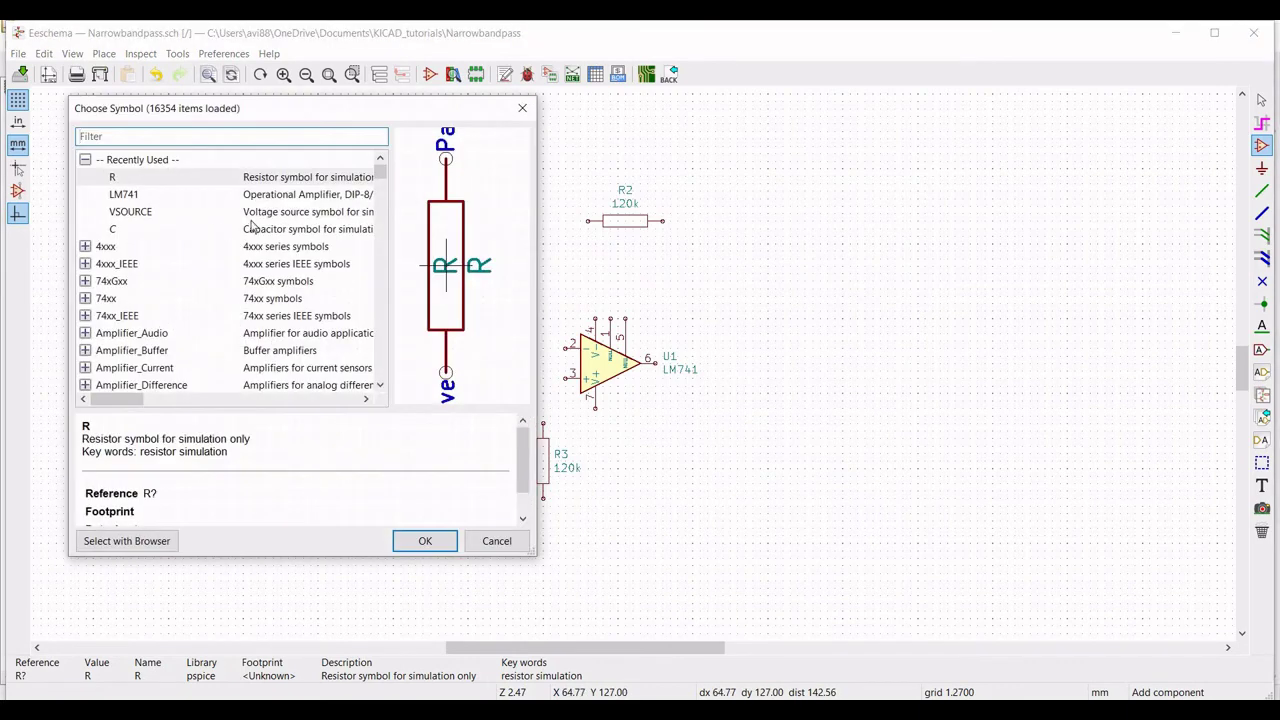
pyautogui.click(405, 542)
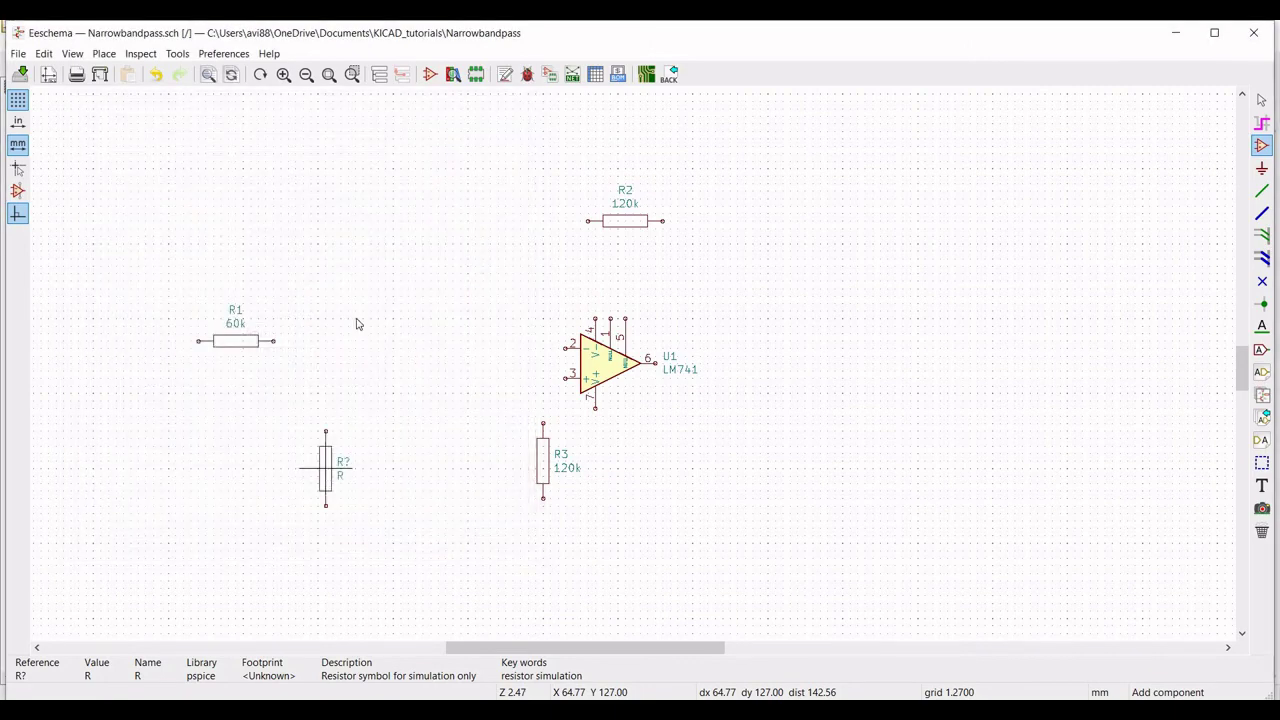
pyautogui.rightClick(326, 470)
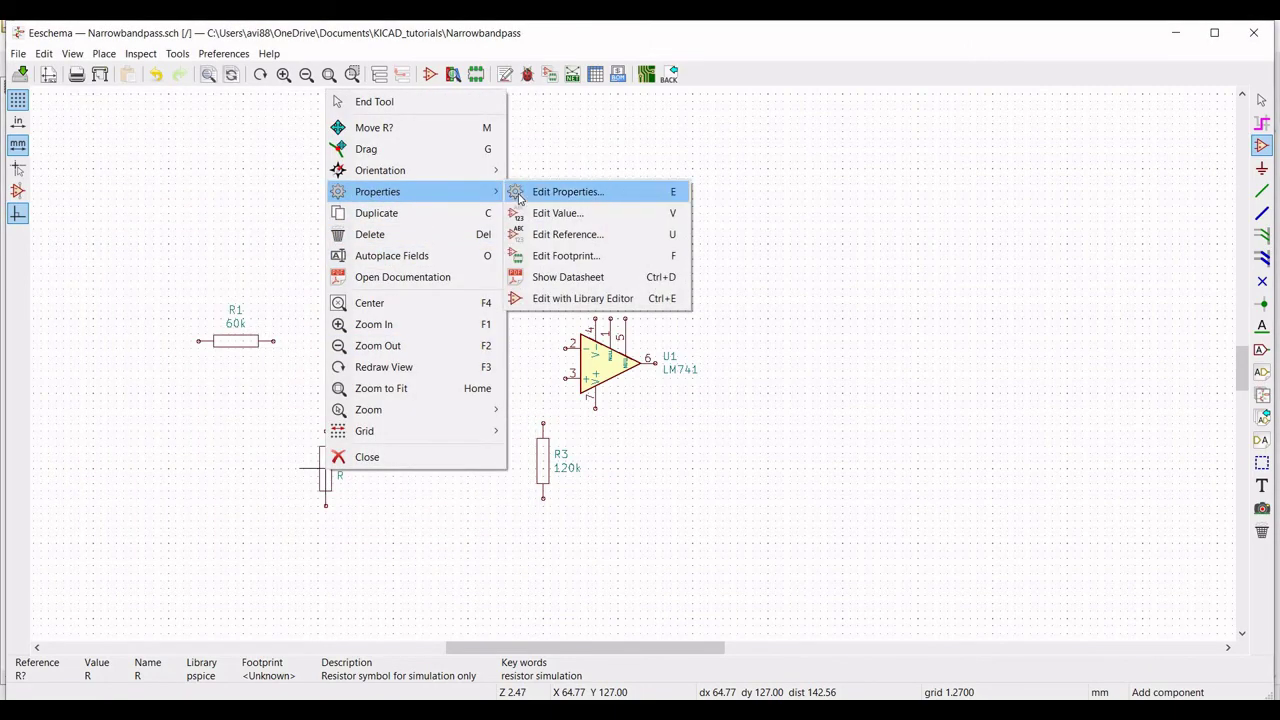
pyautogui.click(516, 194)
pyautogui.write('R')
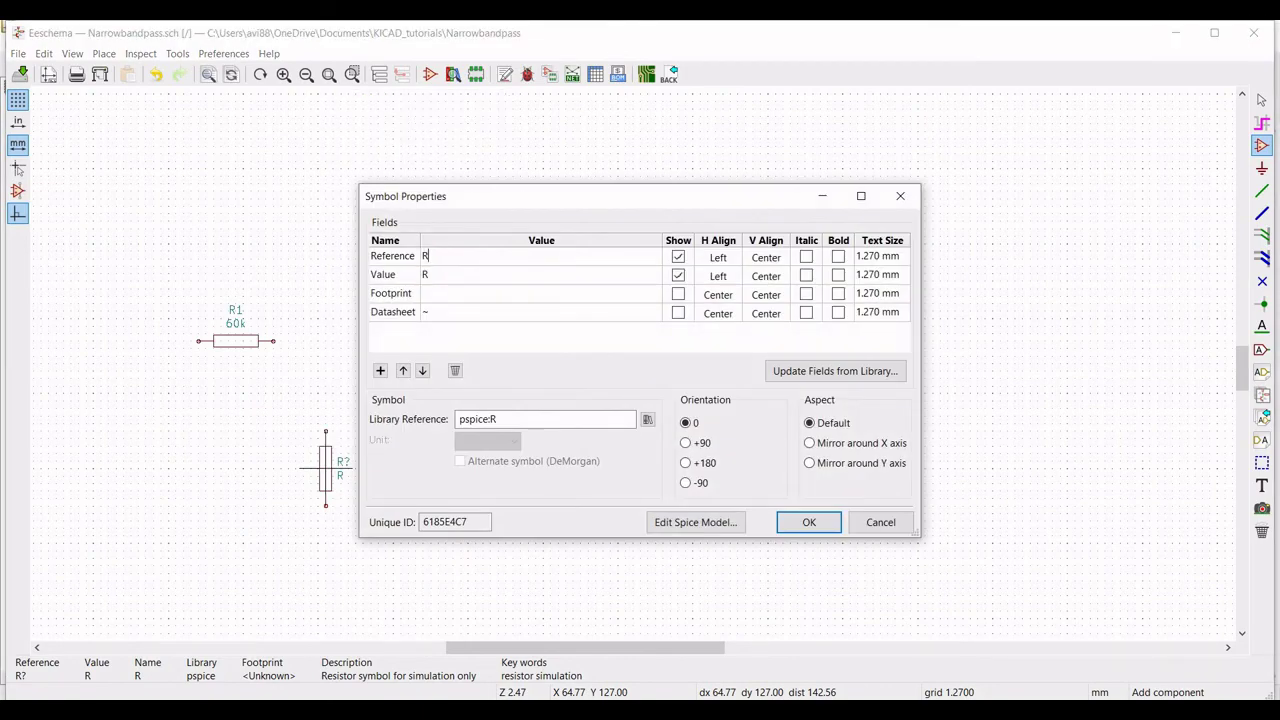
pyautogui.write('4')
pyautogui.press('Return')
pyautogui.click(780, 524)
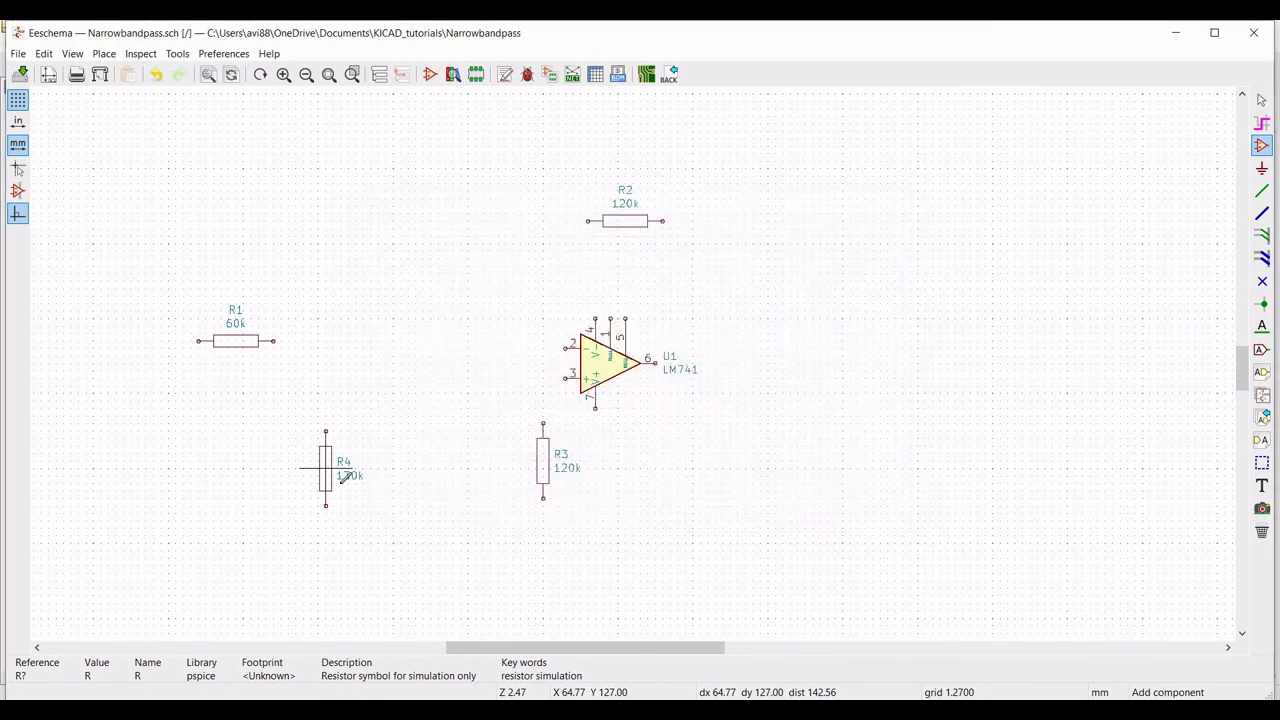
pyautogui.click(343, 477)
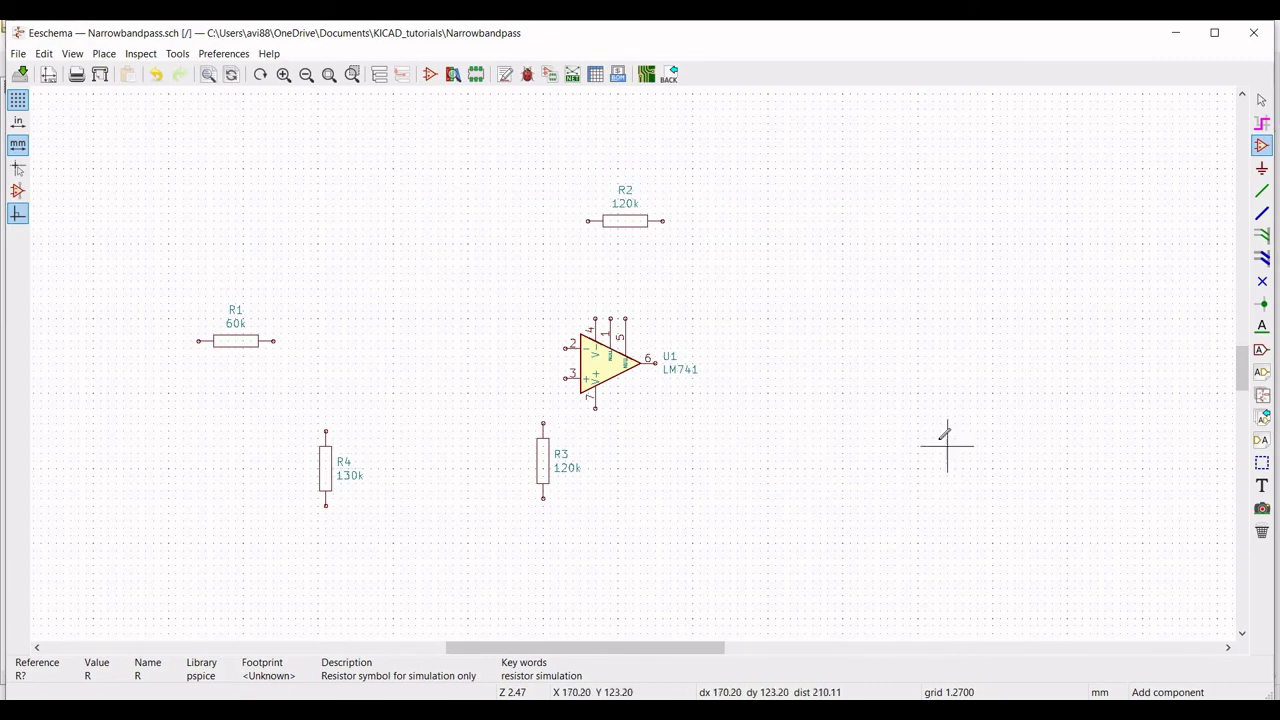
# Step: Place a pspice capacitor C between R1 and the op-amp
pyautogui.click(395, 340)
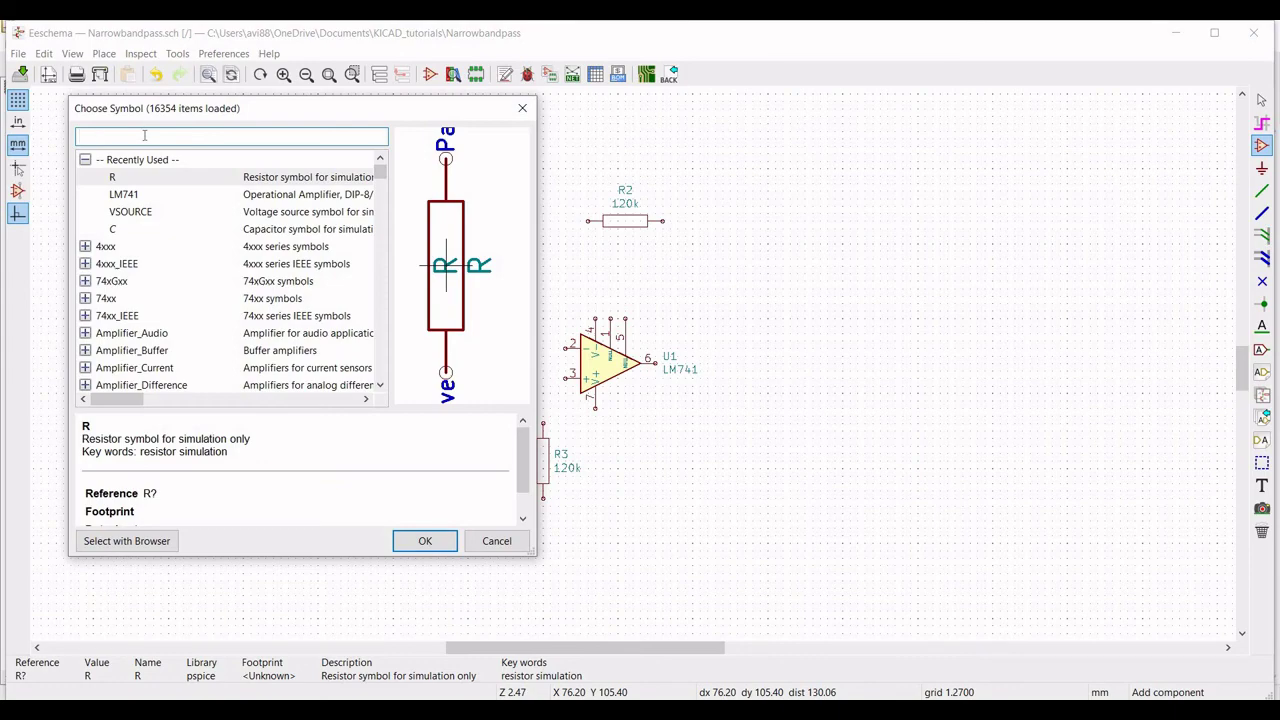
pyautogui.write('pspice')
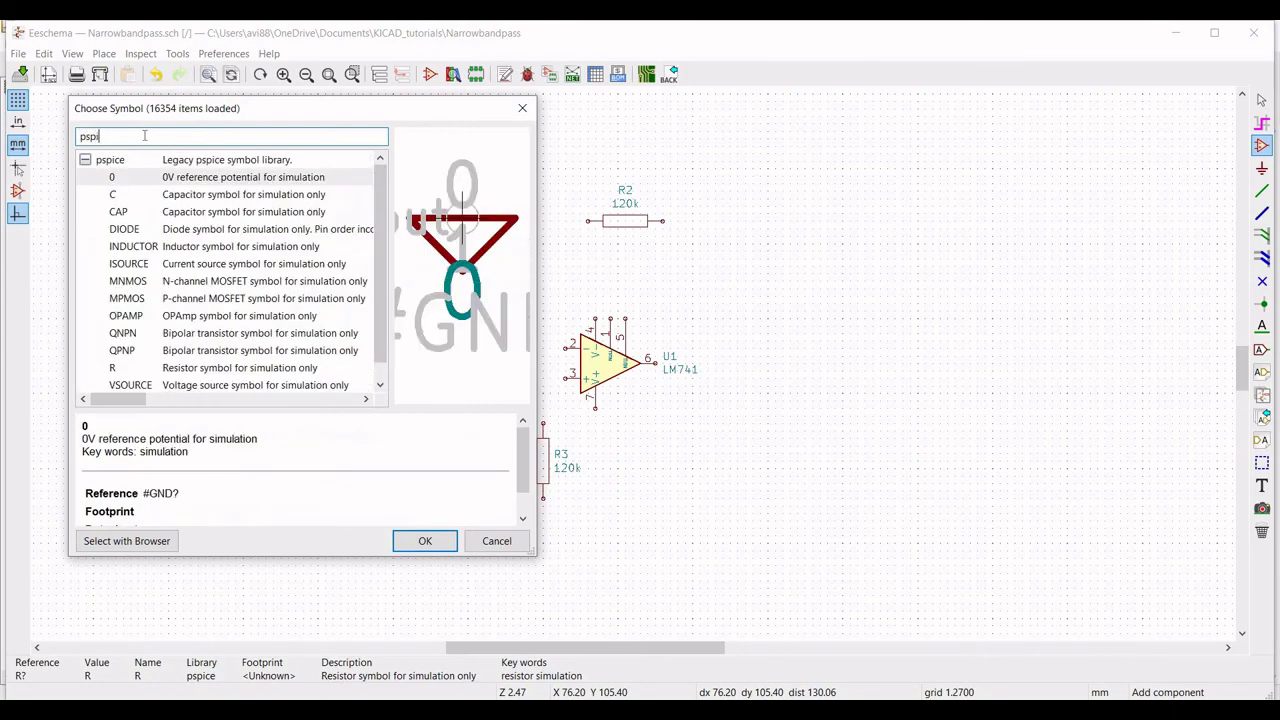
pyautogui.click(201, 197)
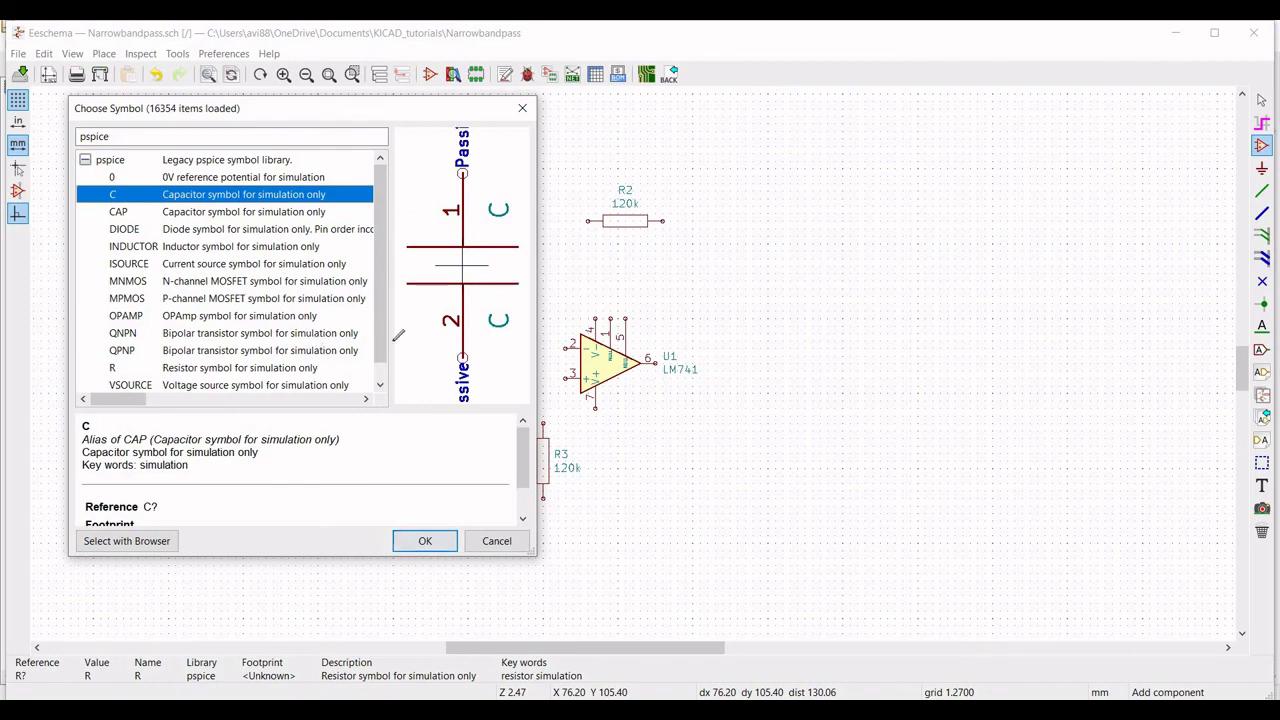
pyautogui.press('Return')
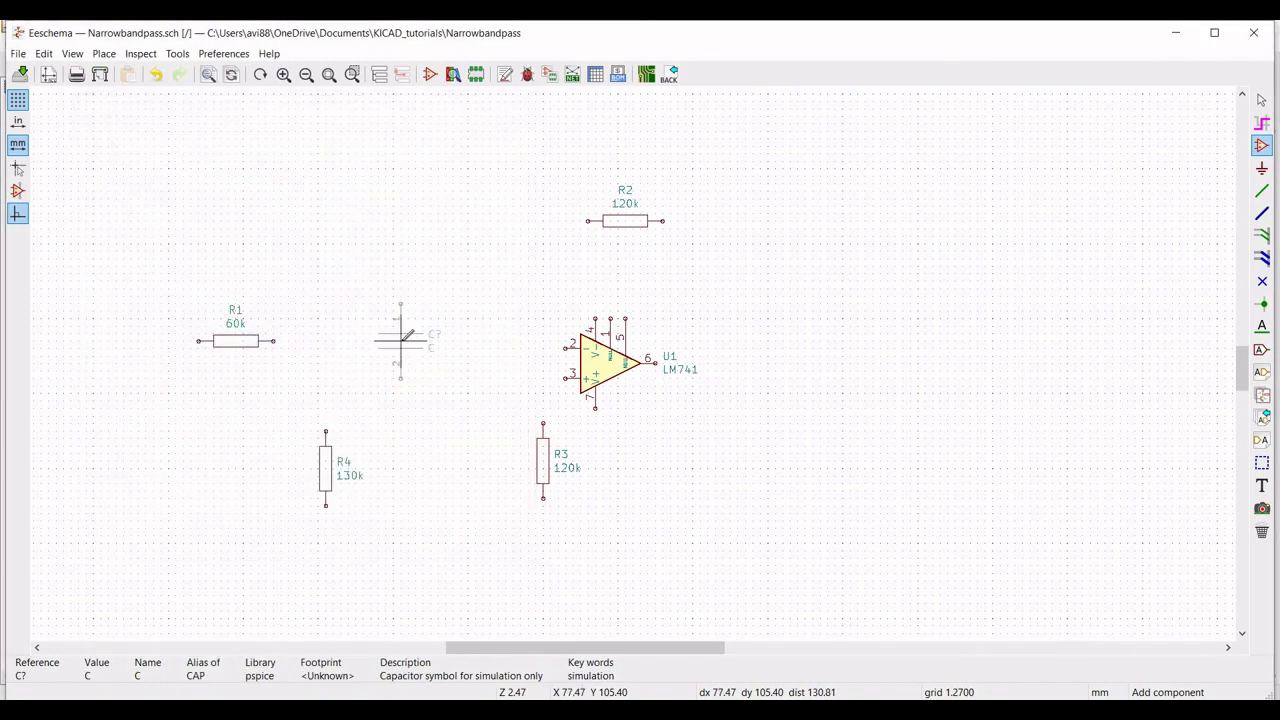
pyautogui.click(401, 338)
# Step: Set the new capacitor's reference to C1, its value to 0.04u and its orientation to +90
pyautogui.rightClick(402, 325)
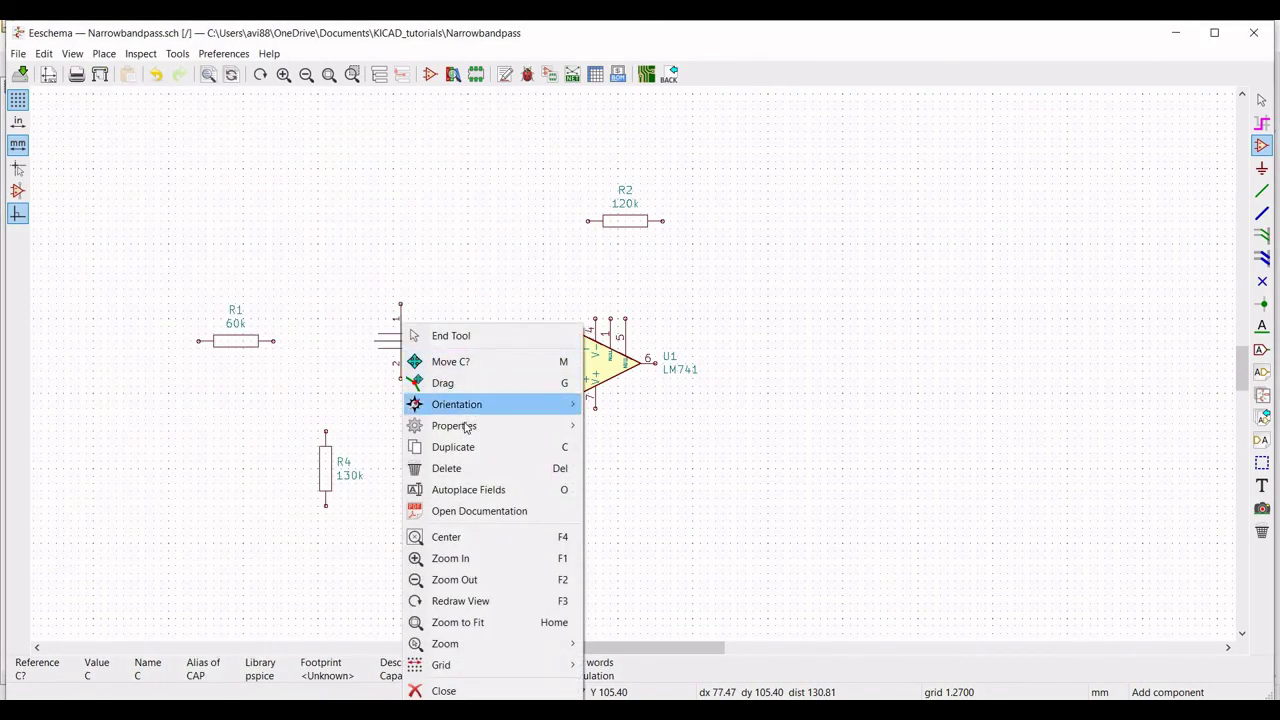
pyautogui.moveTo(575, 437)
pyautogui.click(632, 424)
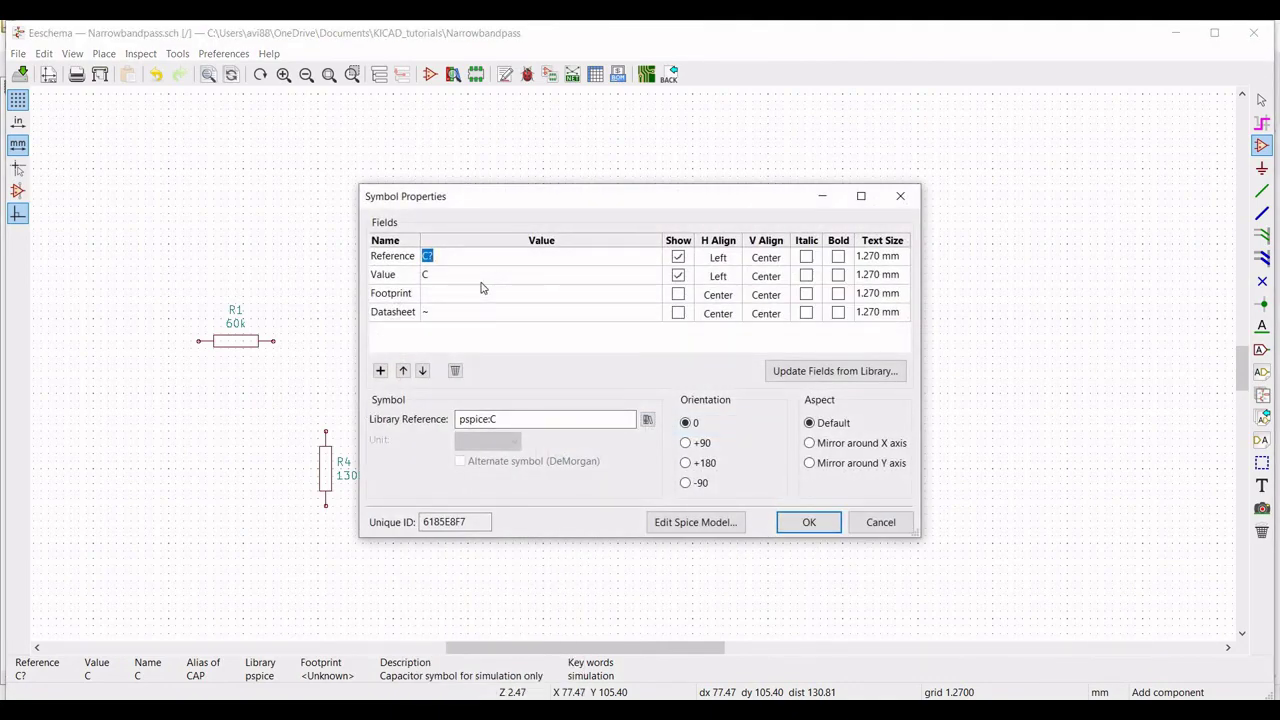
pyautogui.write('C1')
pyautogui.click(437, 275)
pyautogui.write('0.04u')
pyautogui.click(805, 522)
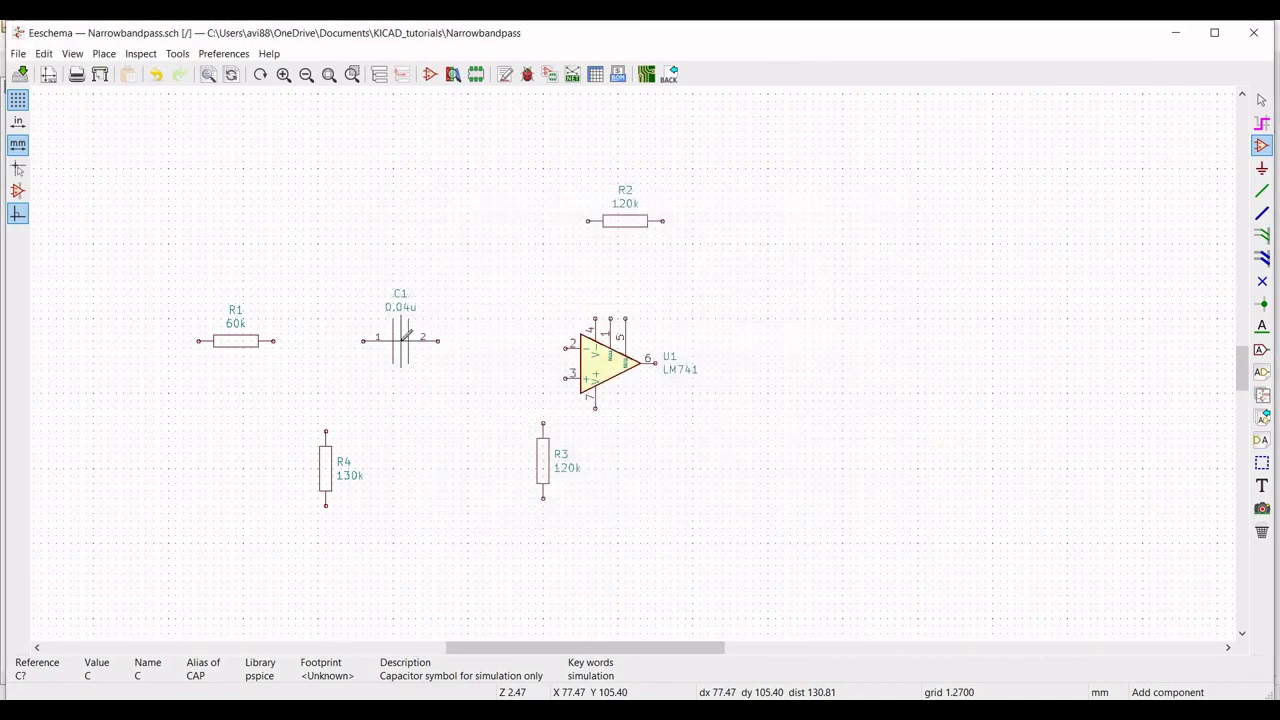
# Step: Duplicate capacitor C1 and place the copy above resistor R2
pyautogui.rightClick(404, 346)
pyautogui.press('Down')
pyautogui.press('Down')
pyautogui.press('Down')
pyautogui.press('Down')
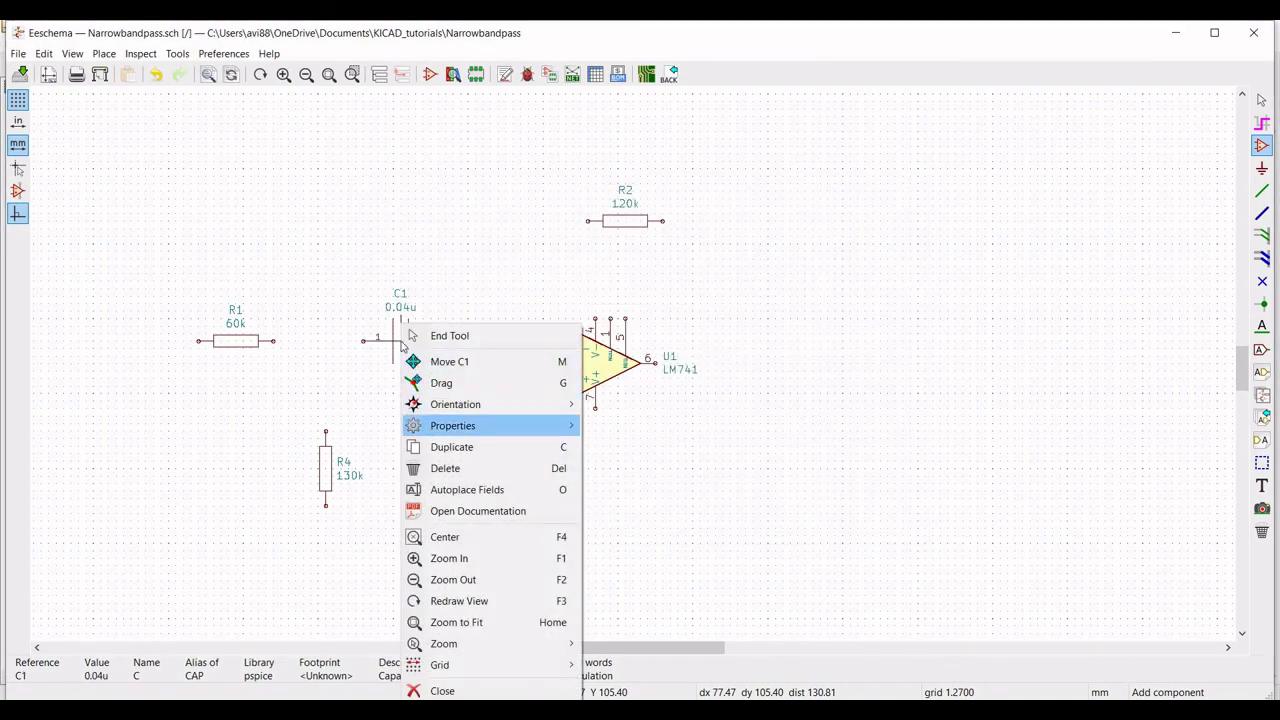
pyautogui.press('Return')
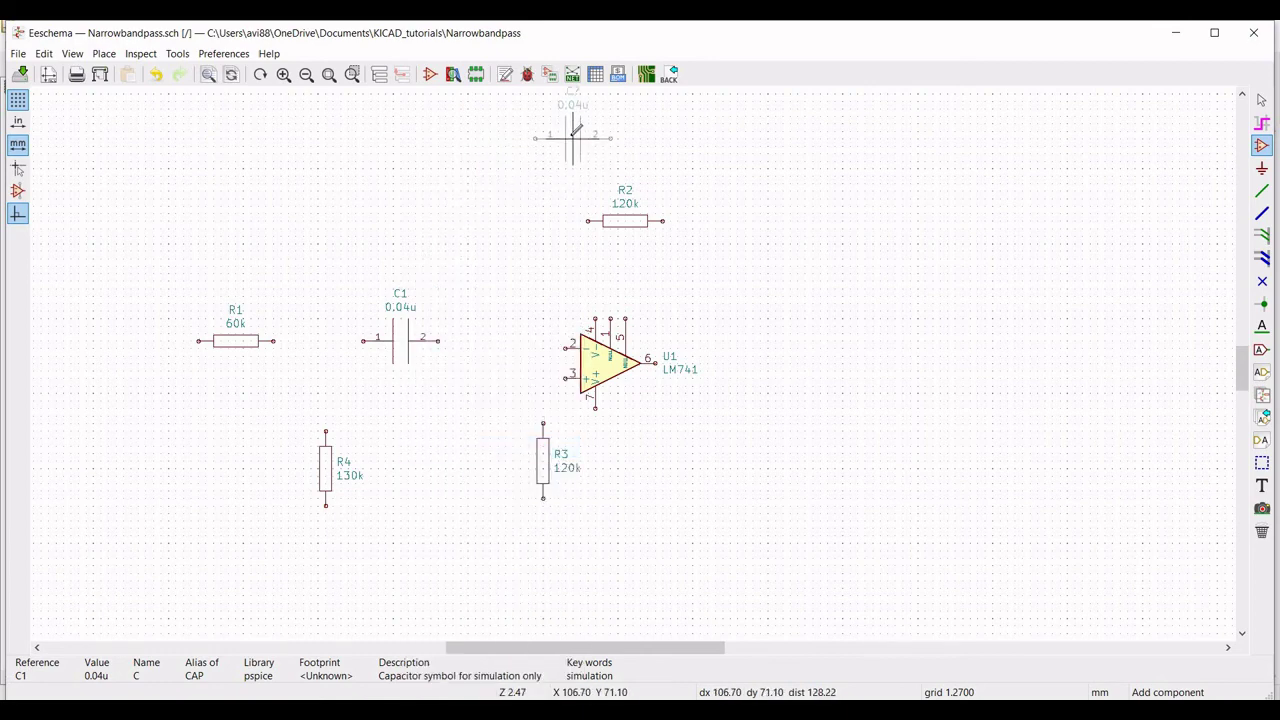
pyautogui.click(576, 129)
# Step: Set the reference of the duplicated capacitor above R2 to C2
pyautogui.rightClick(573, 143)
pyautogui.moveTo(690, 239)
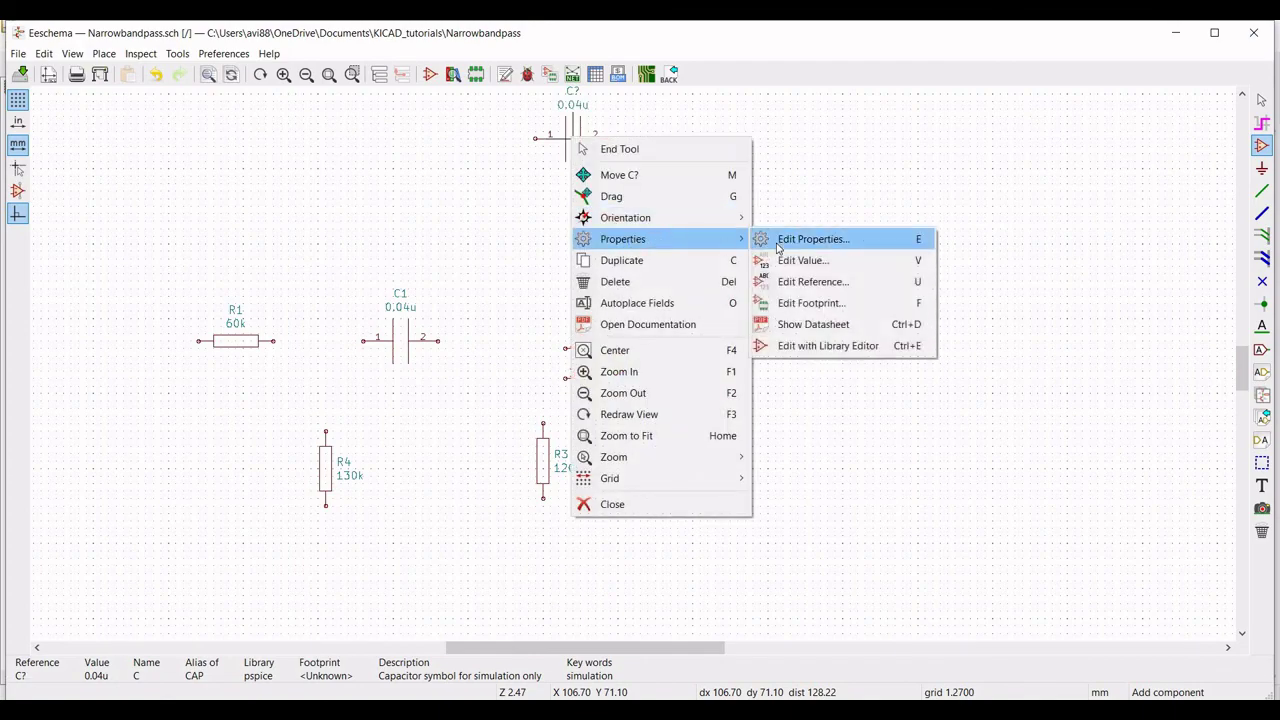
pyautogui.click(779, 241)
pyautogui.write('C2')
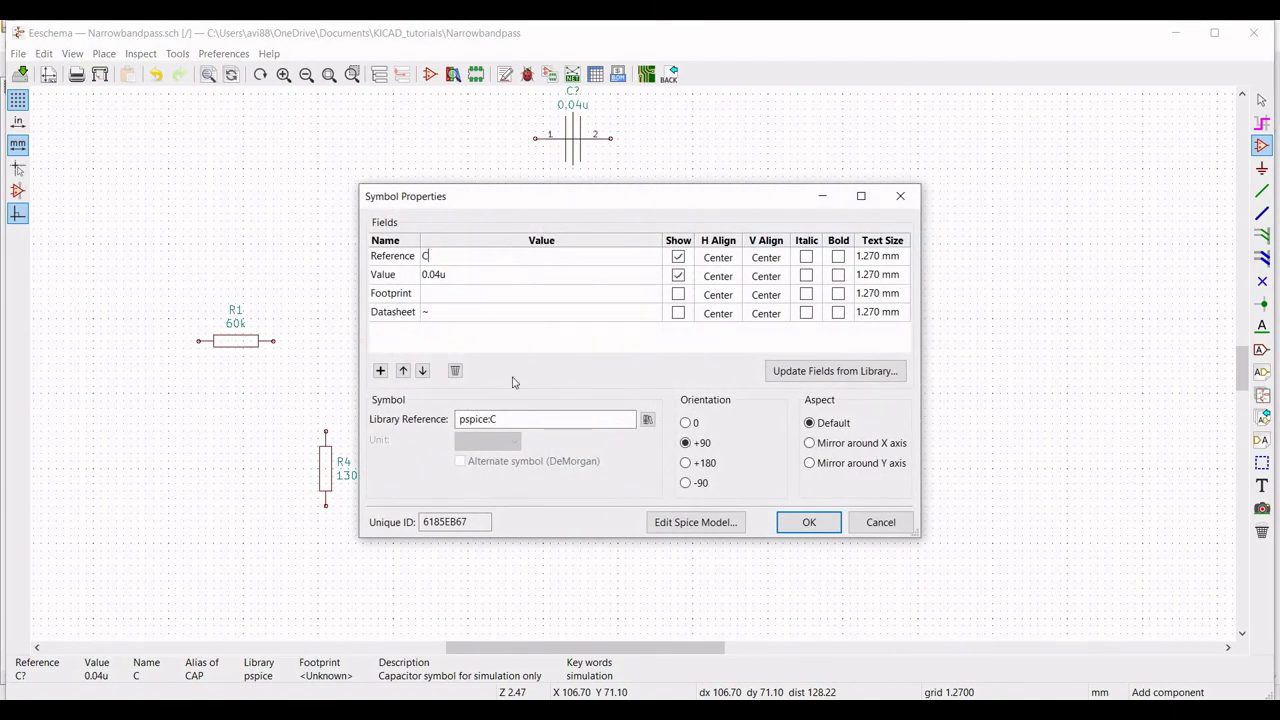
pyautogui.click(808, 522)
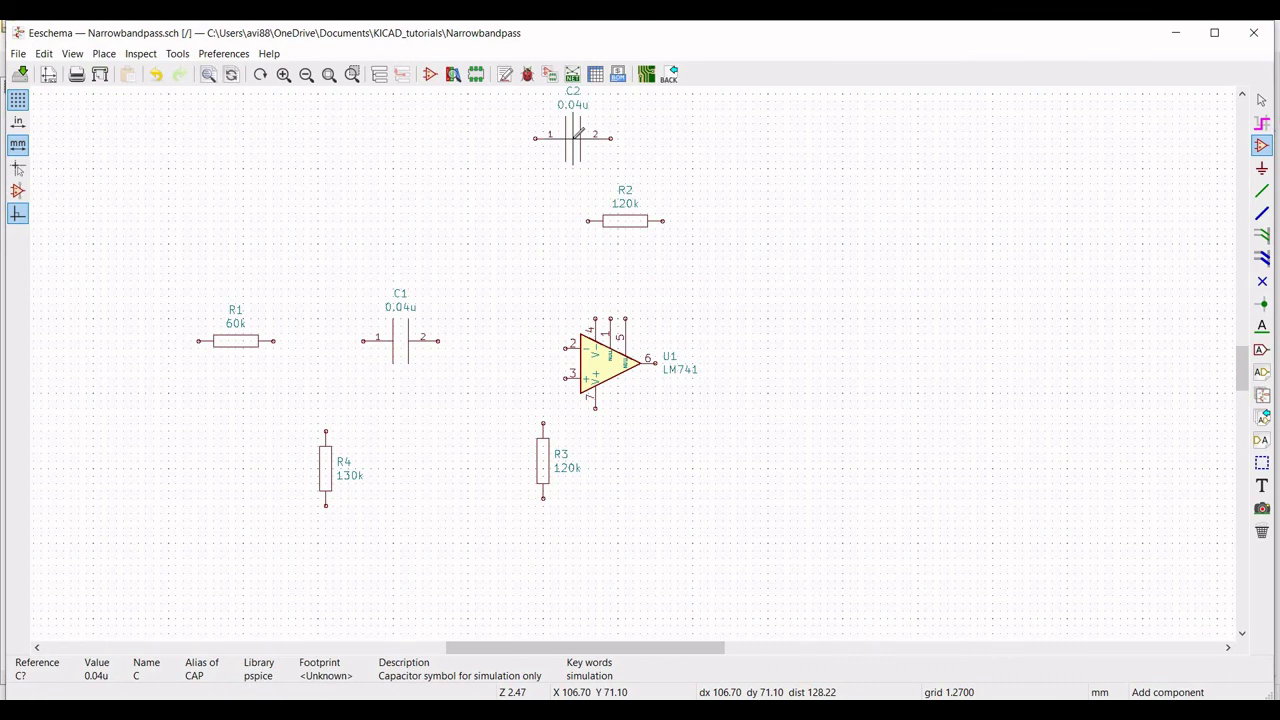
# Step: Place a pspice VSOURCE voltage source in the empty area to the right of R2
pyautogui.click(930, 155)
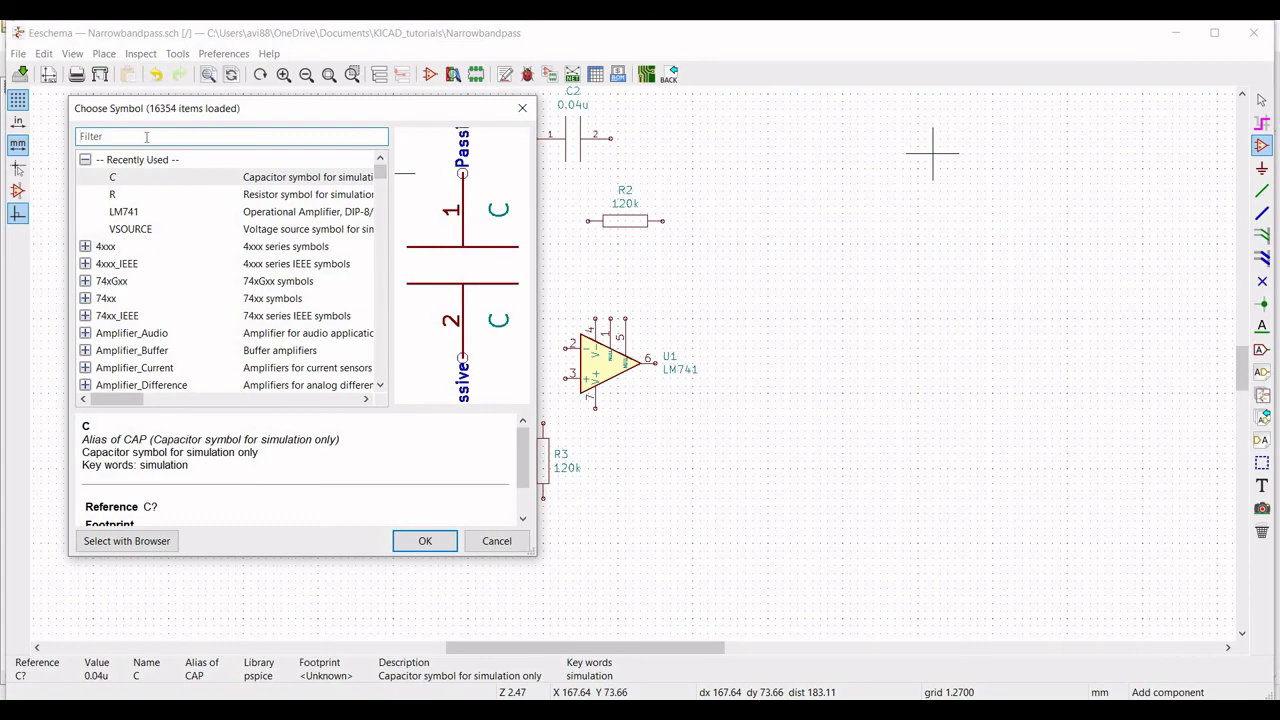
pyautogui.write('pspice')
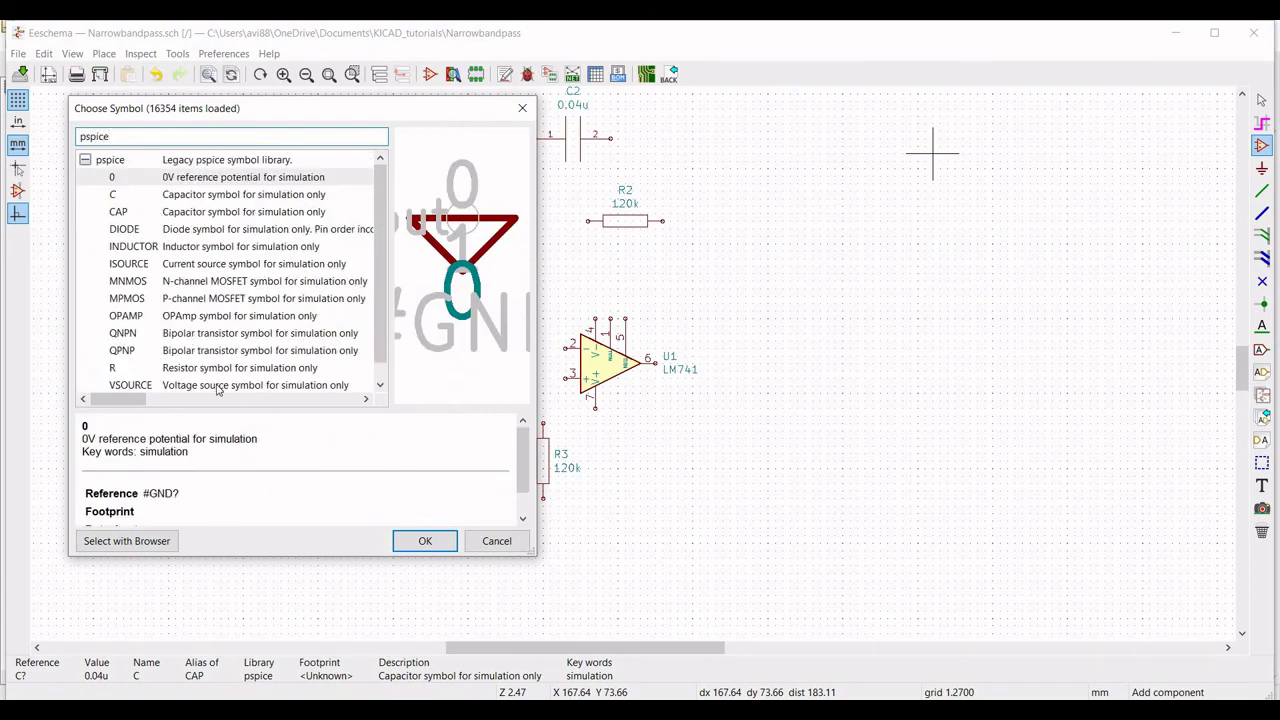
pyautogui.click(130, 385)
pyautogui.click(425, 540)
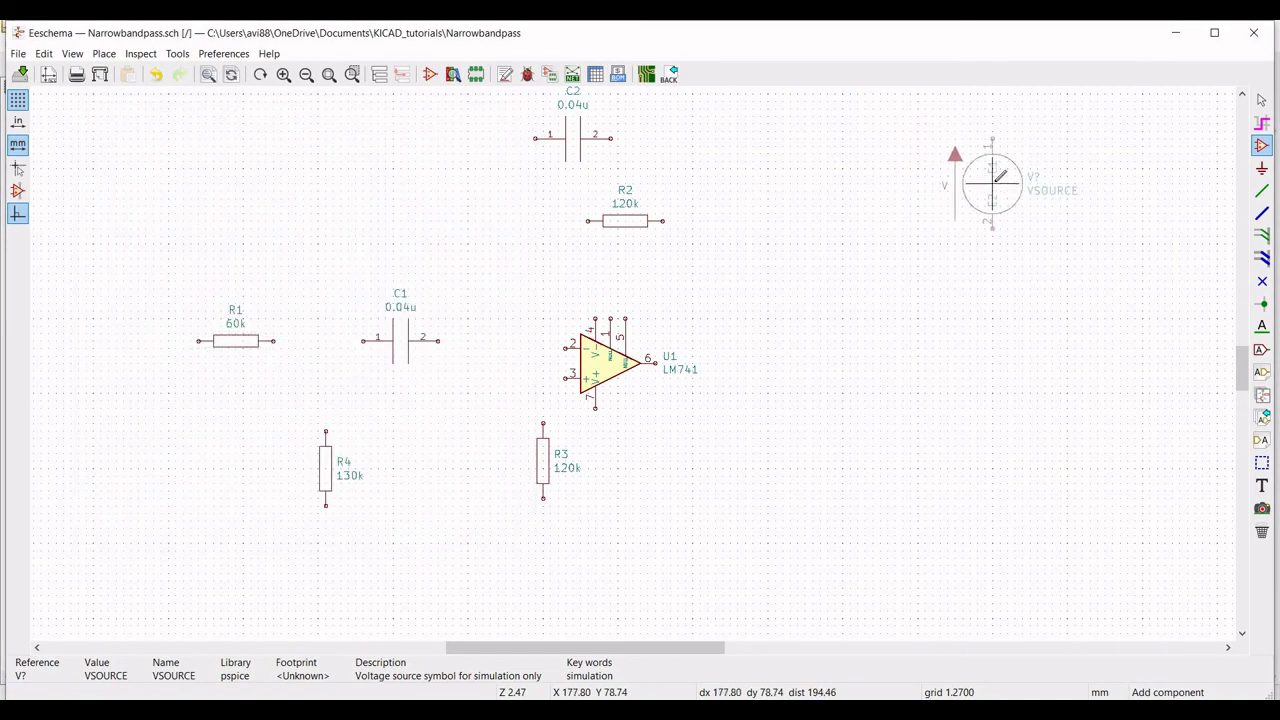
pyautogui.click(993, 184)
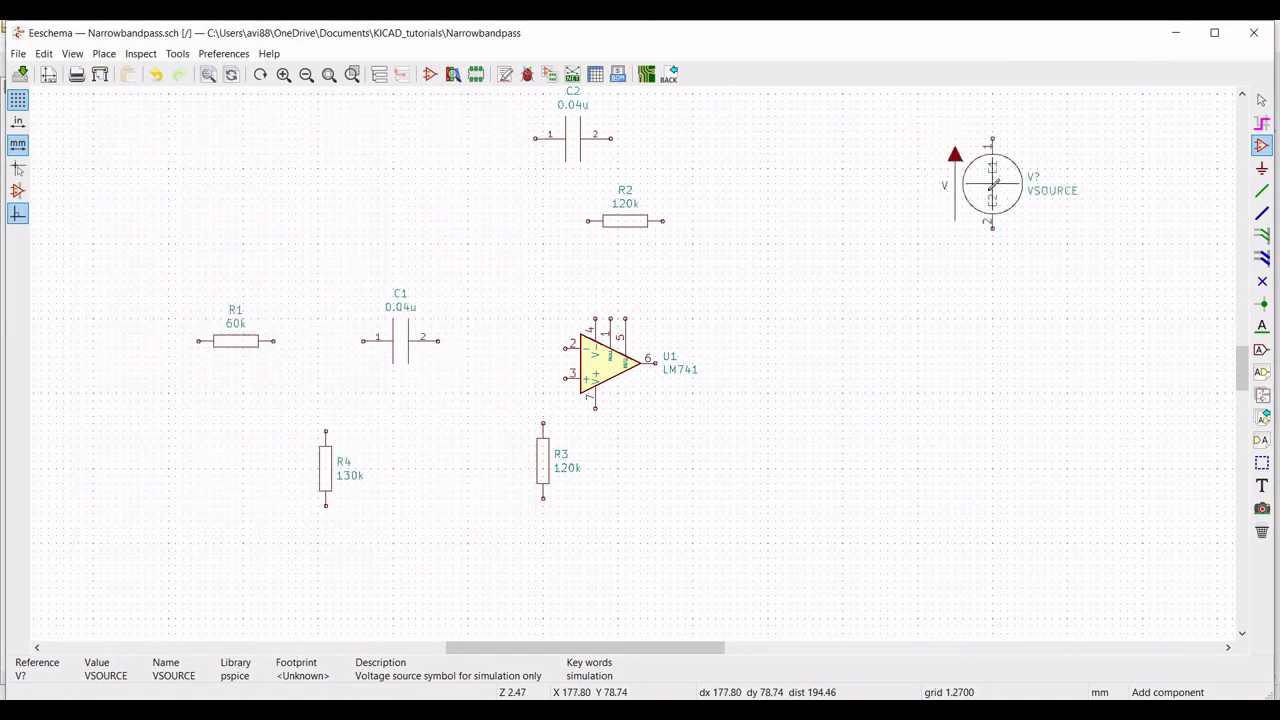
# Step: Place two more VSOURCE voltage sources in a column below the first one
pyautogui.click(993, 333)
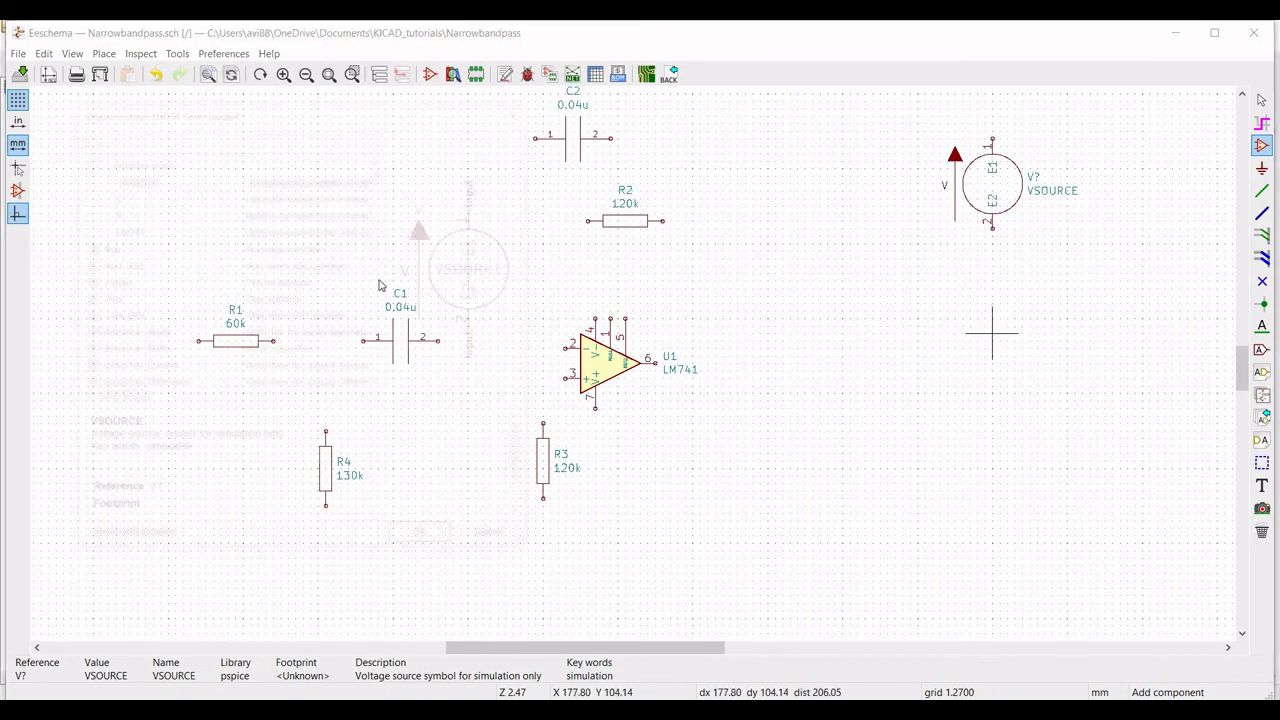
pyautogui.click(221, 179)
pyautogui.click(441, 545)
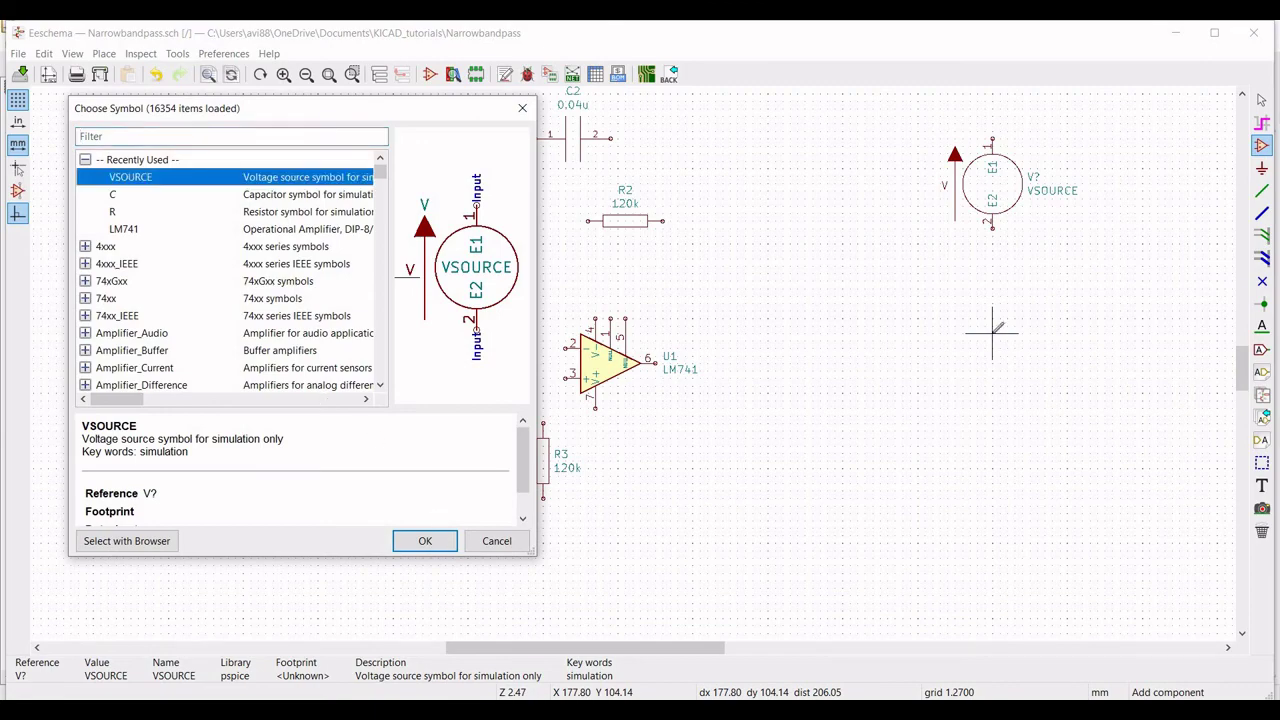
pyautogui.click(993, 333)
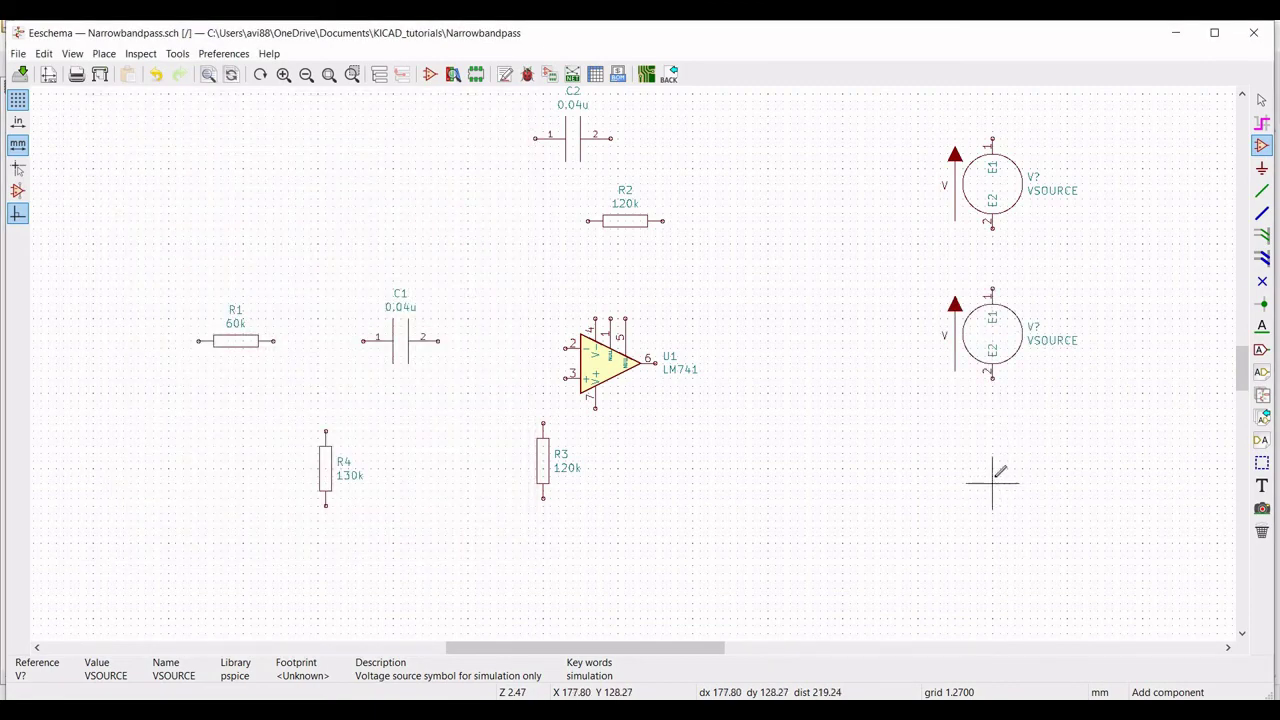
pyautogui.press('a')
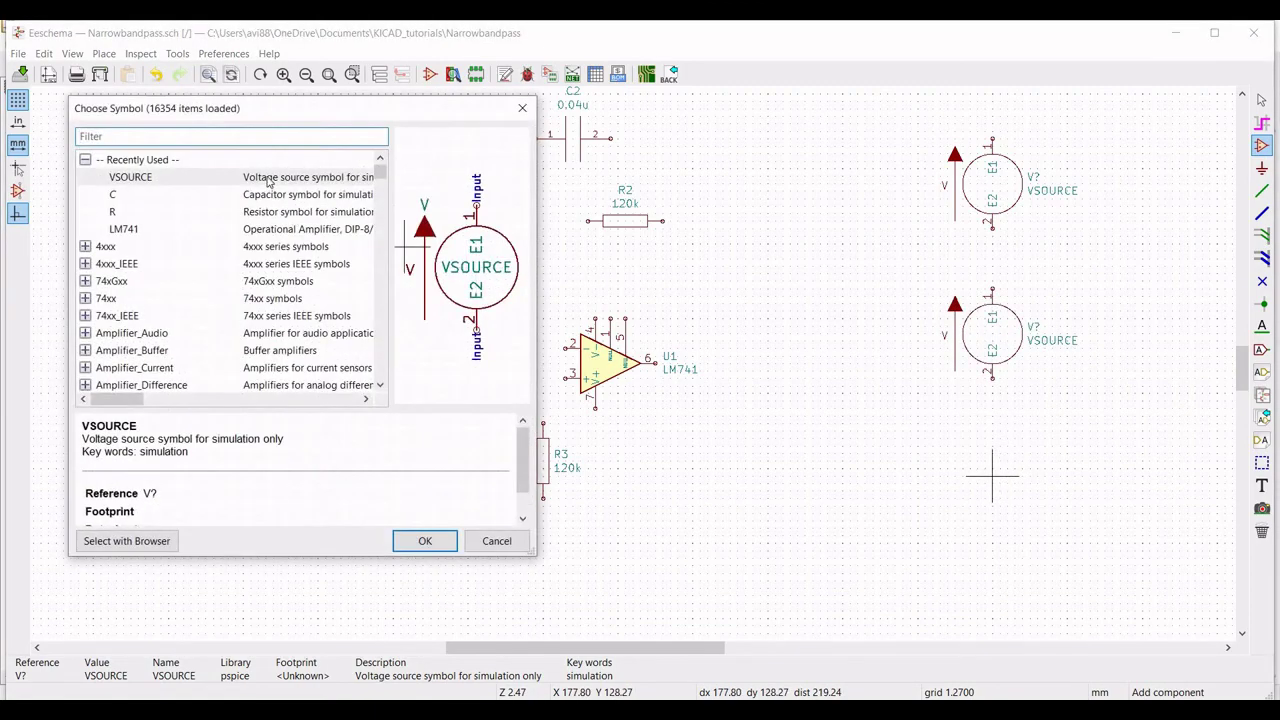
pyautogui.click(425, 541)
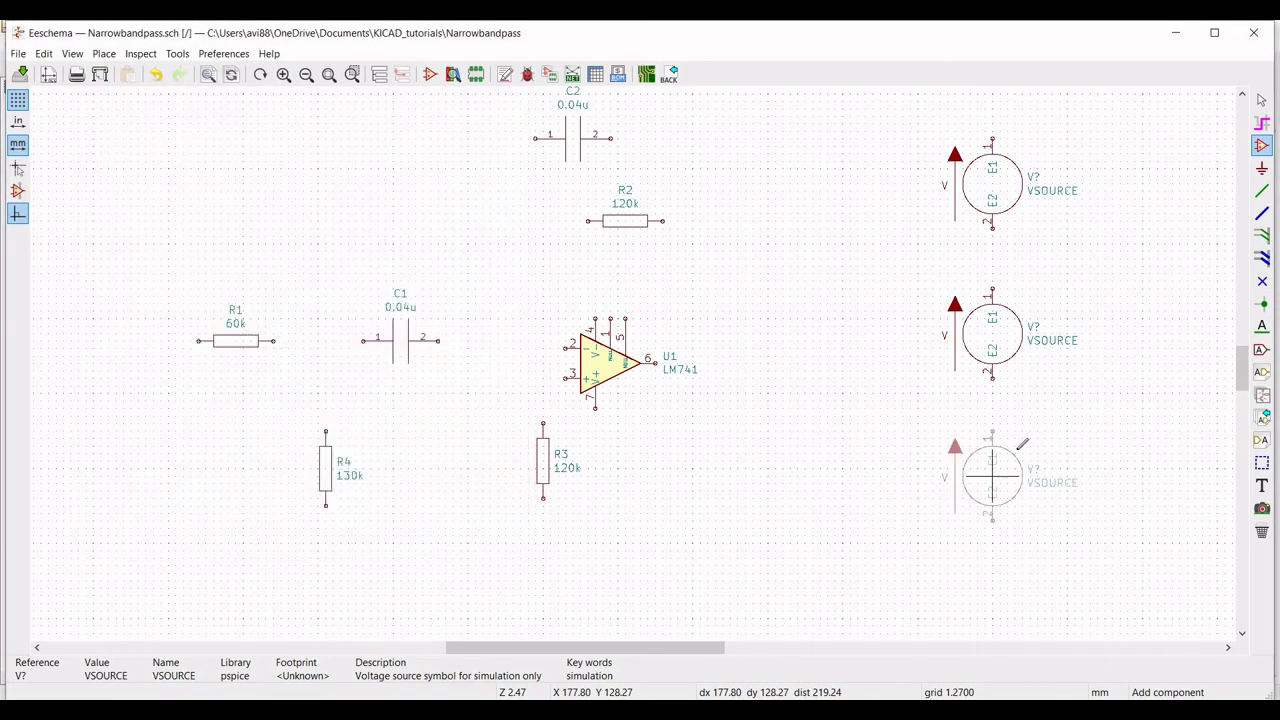
pyautogui.click(993, 475)
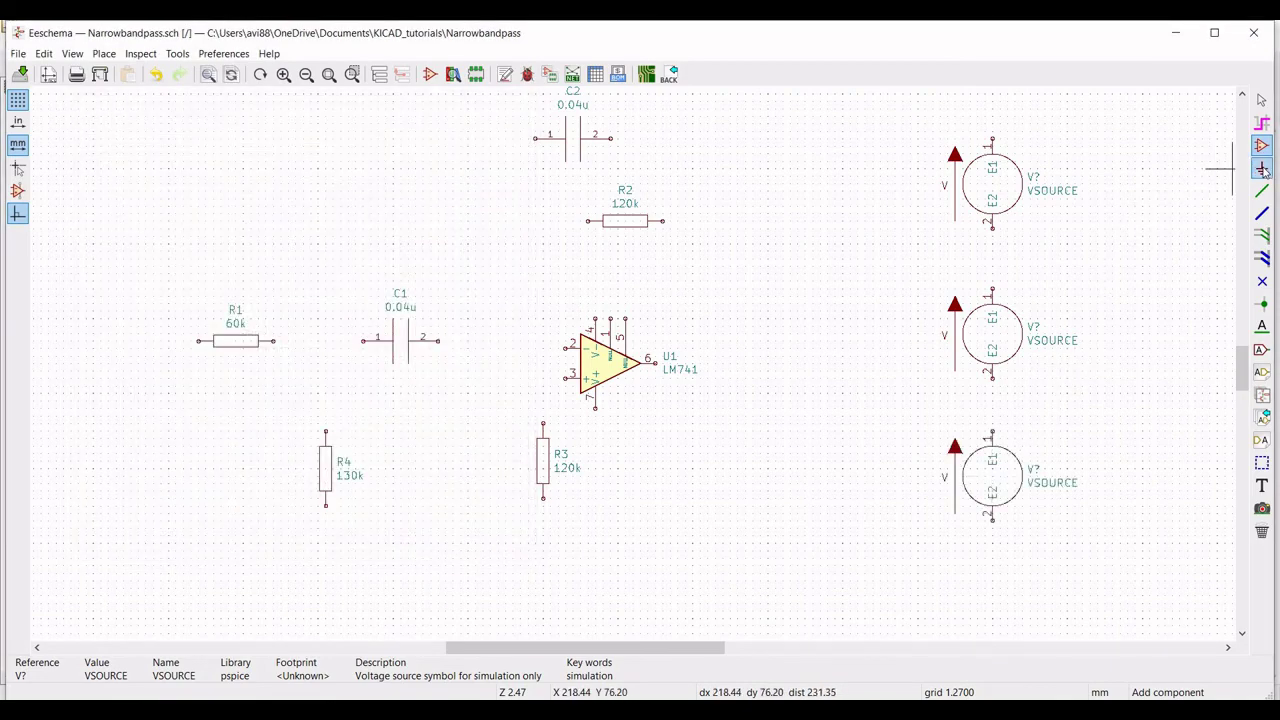
# Step: Place a GND power symbol on pin 2 of each of the three VSOURCE voltage sources
pyautogui.press('p')
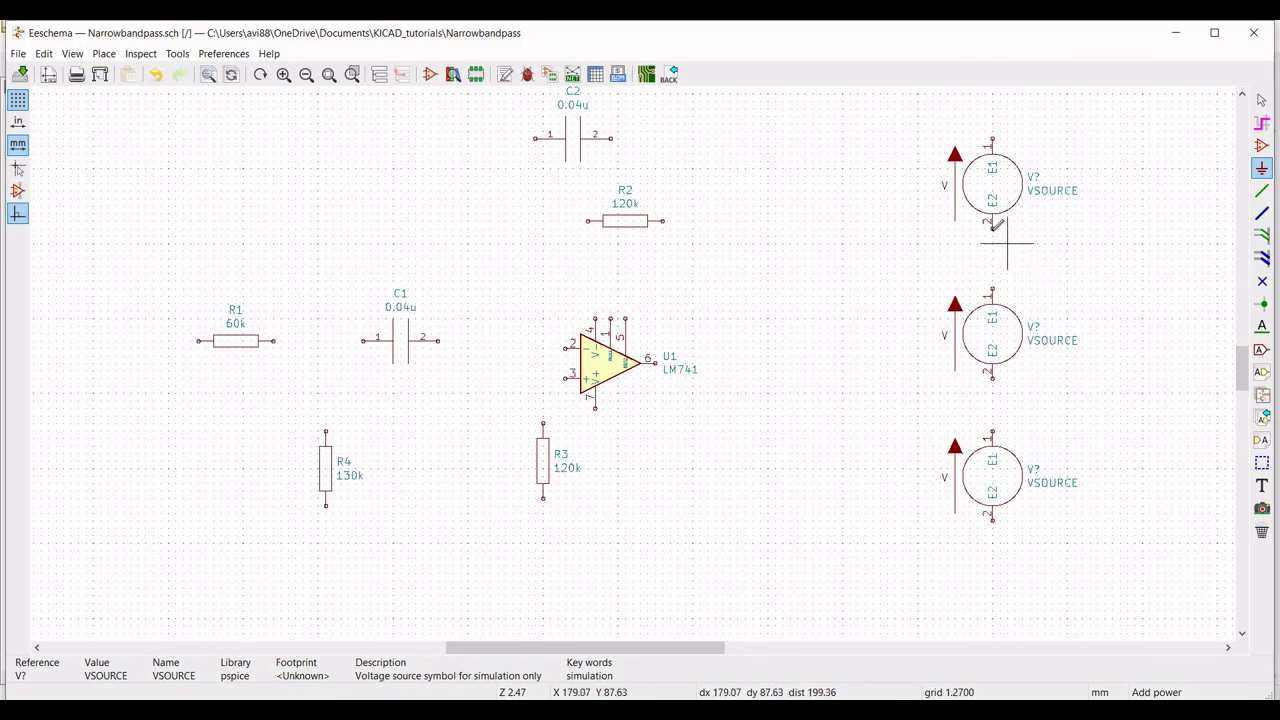
pyautogui.click(992, 228)
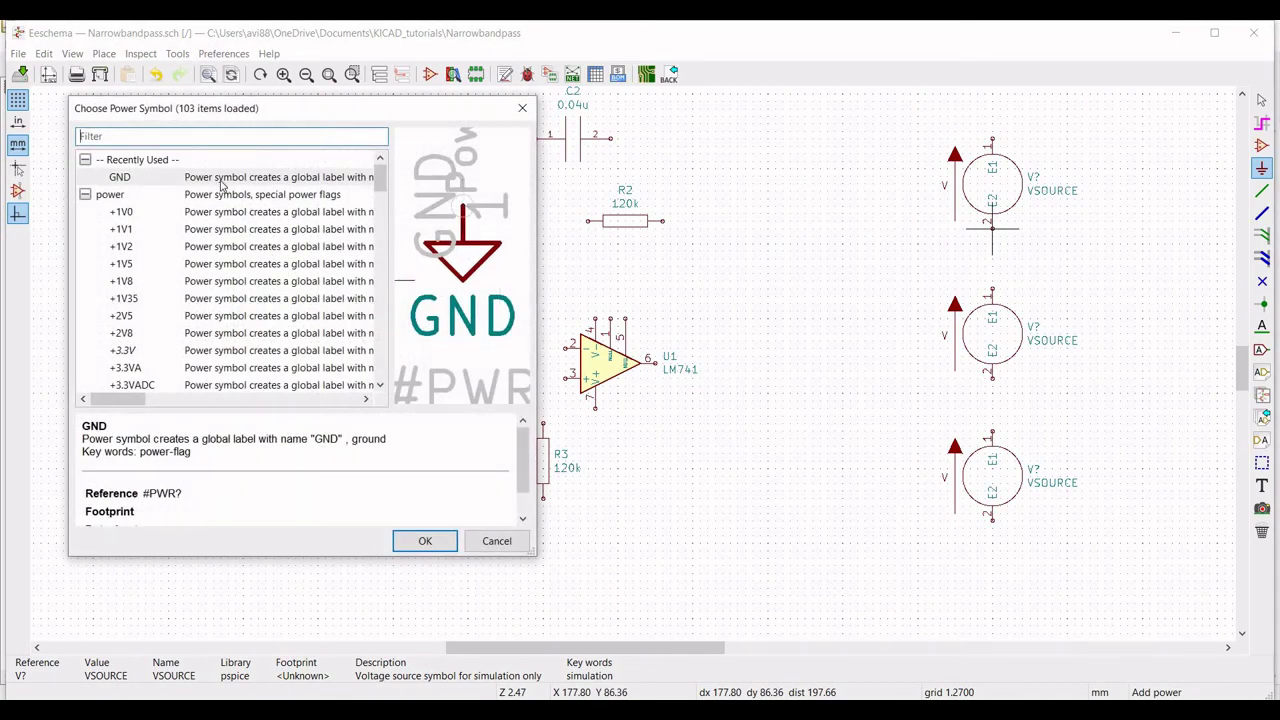
pyautogui.click(428, 541)
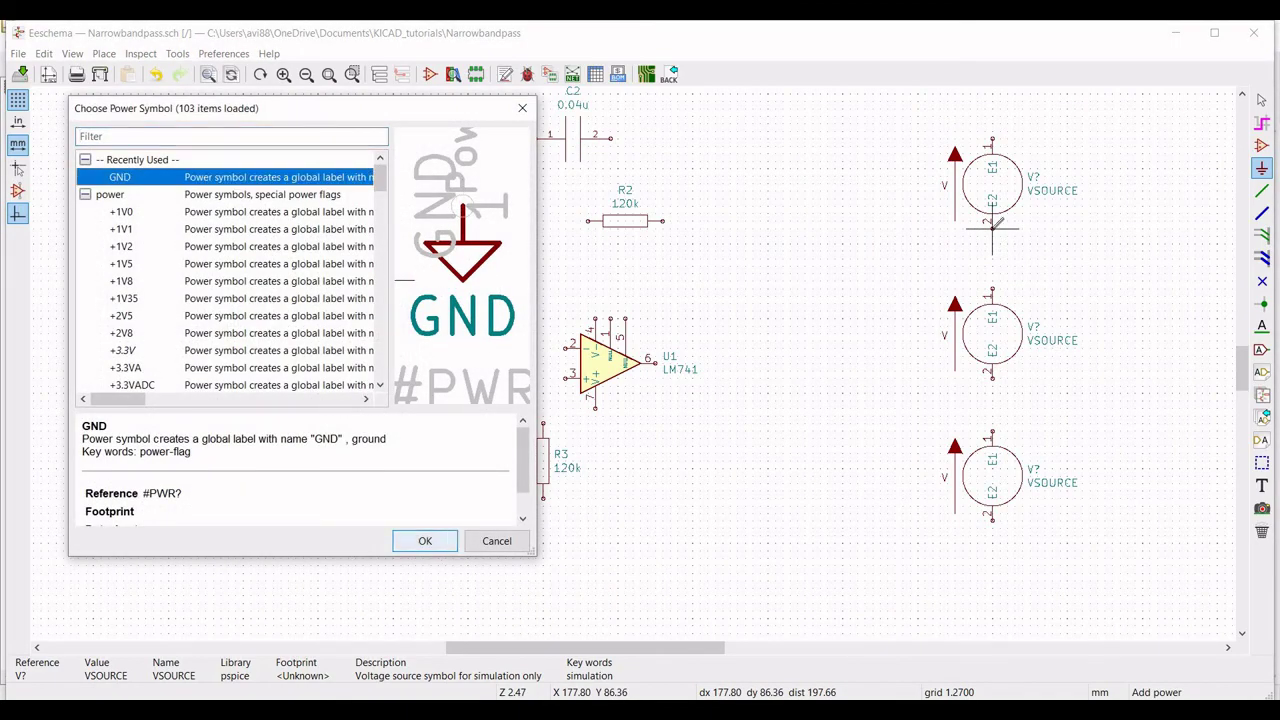
pyautogui.click(1032, 224)
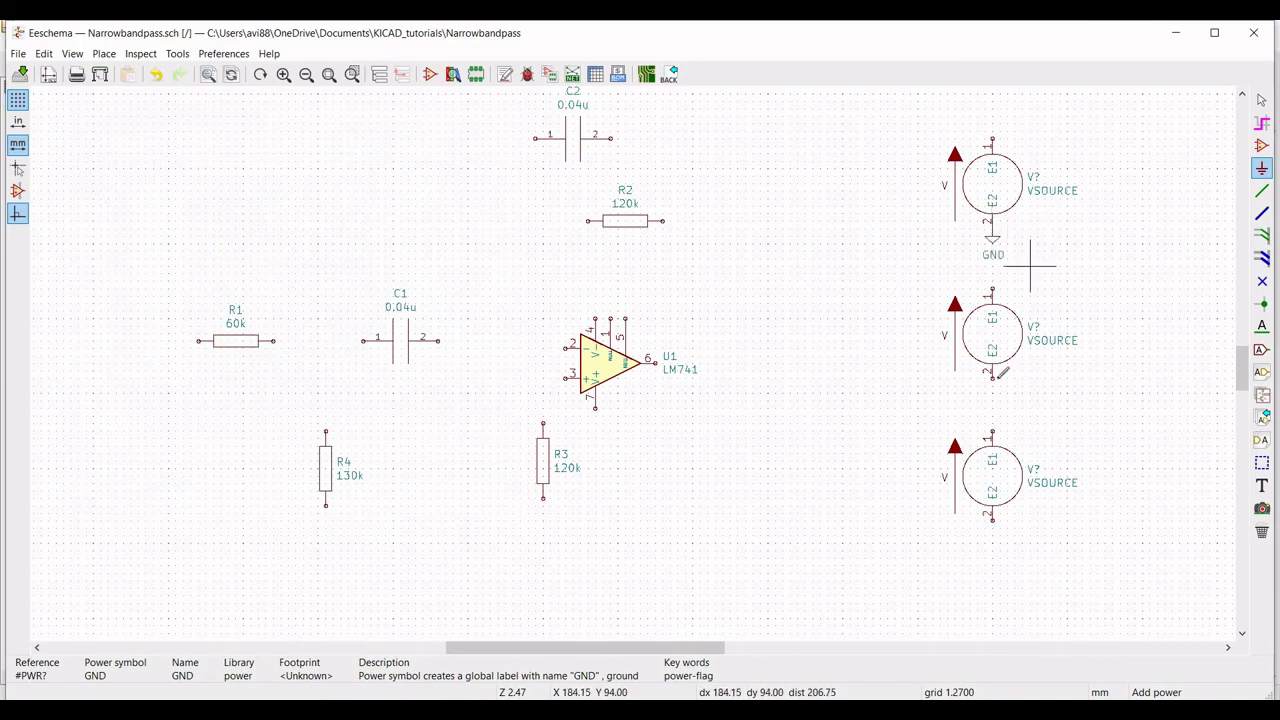
pyautogui.click(992, 377)
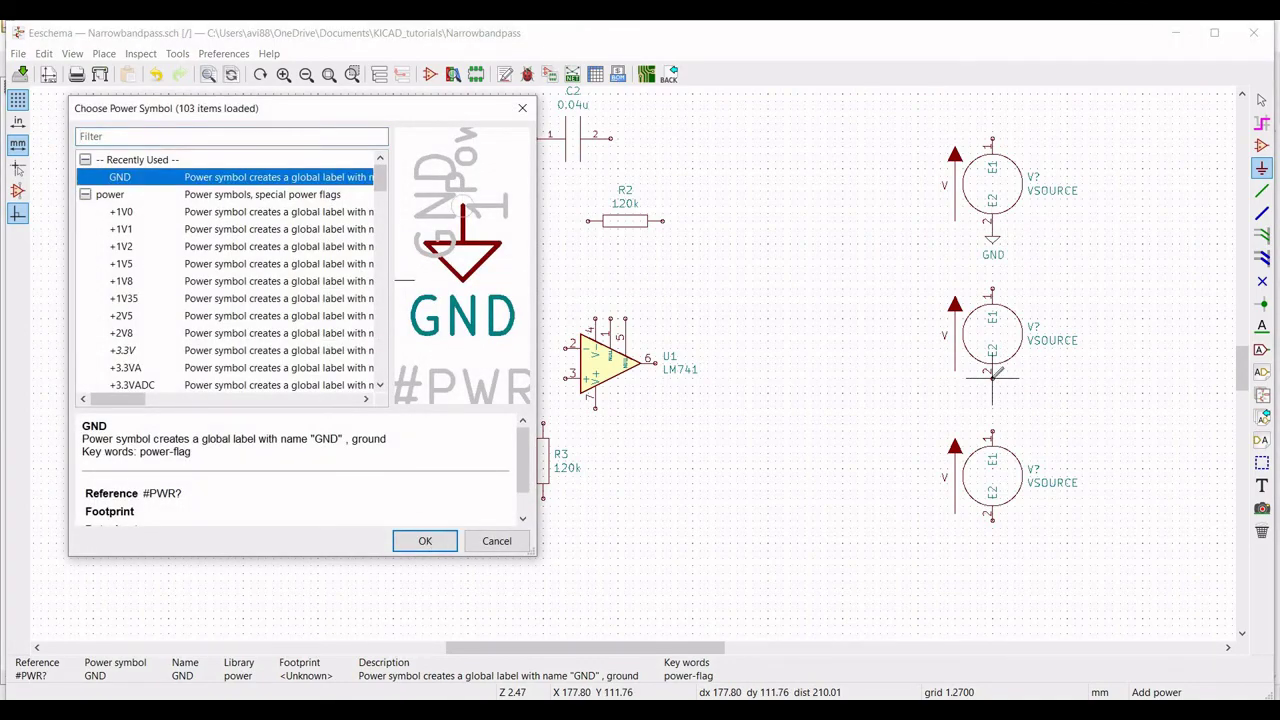
pyautogui.click(425, 541)
pyautogui.click(992, 378)
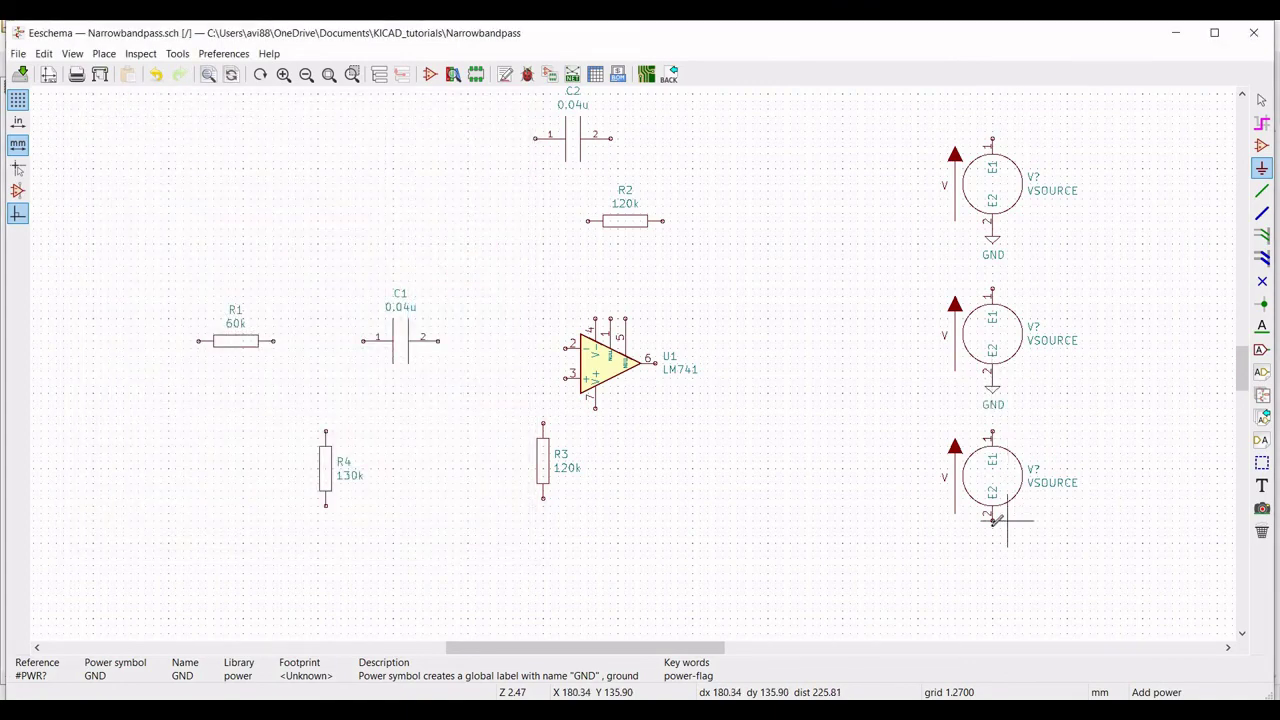
pyautogui.click(993, 524)
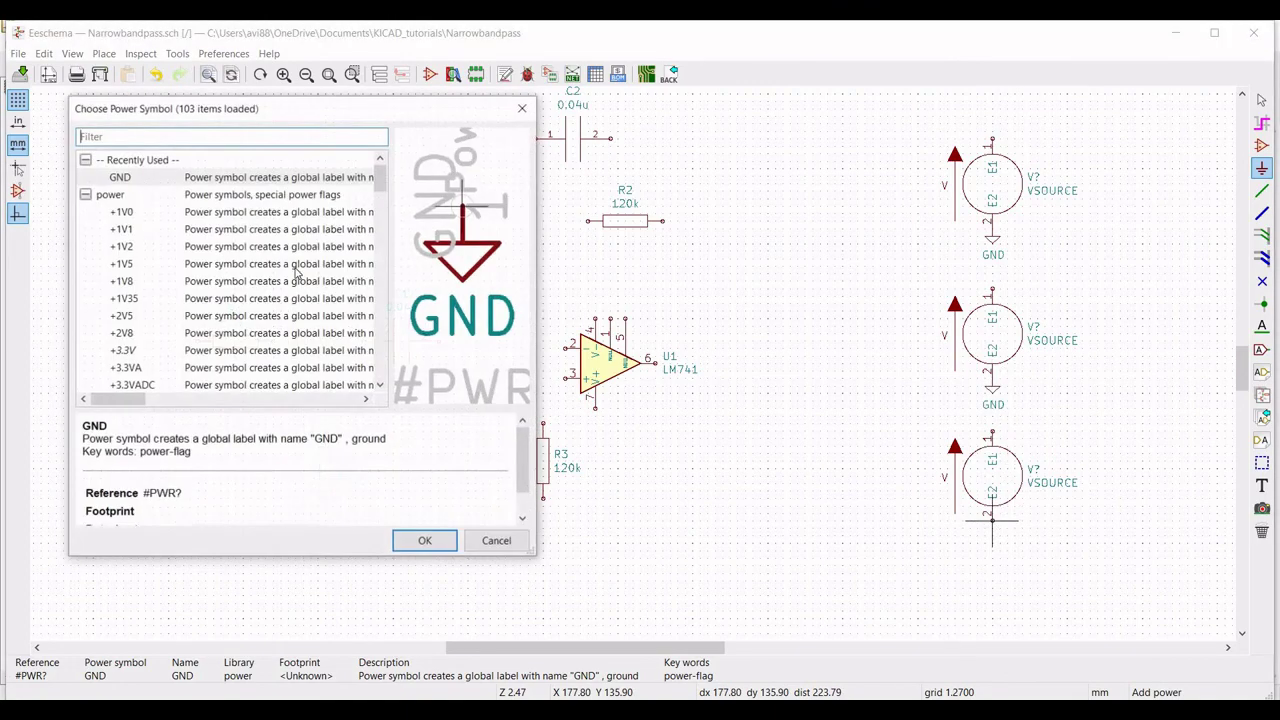
pyautogui.click(425, 541)
pyautogui.click(993, 519)
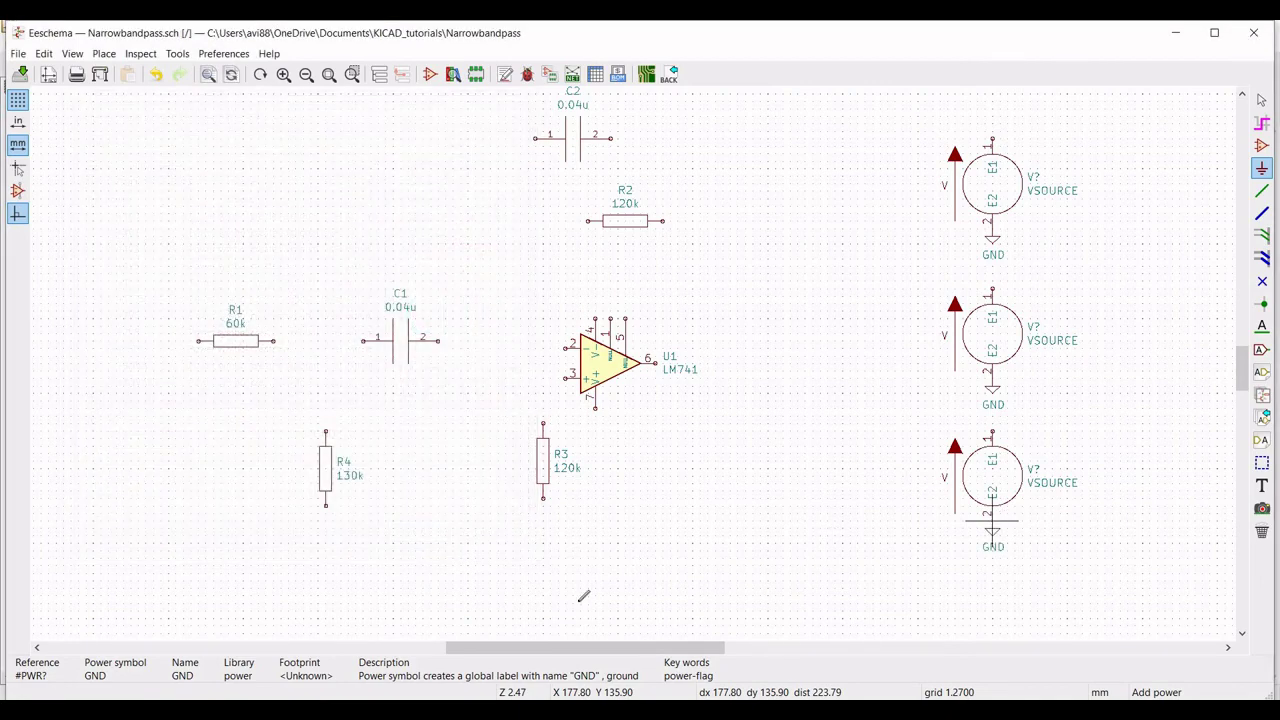
# Step: Place GND power symbols on the lower ends of resistors R4 and R3
pyautogui.click(326, 508)
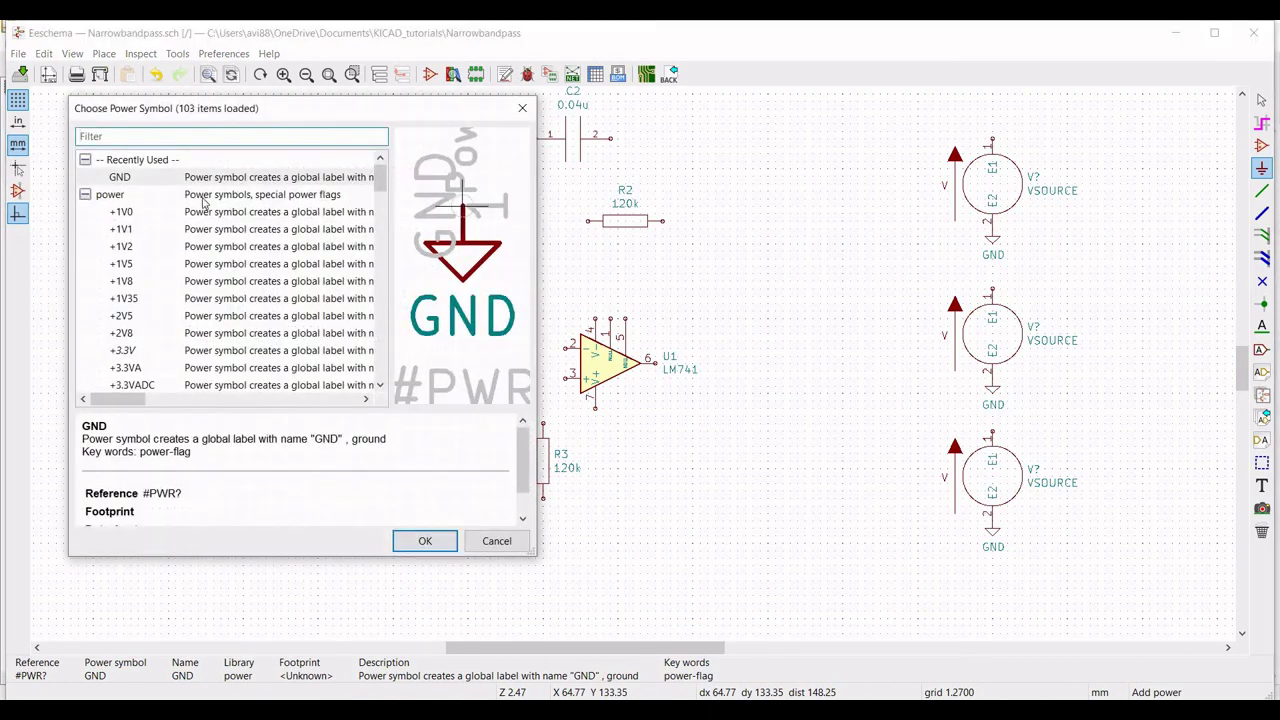
pyautogui.click(442, 548)
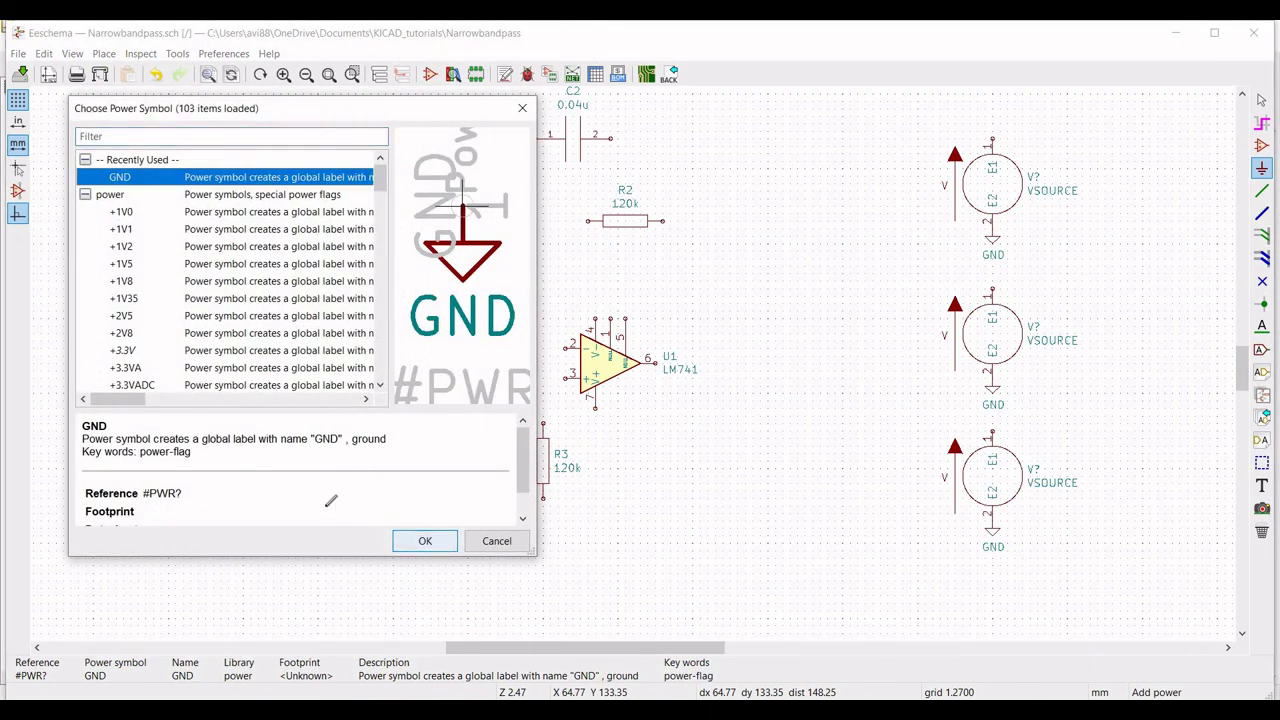
pyautogui.click(326, 507)
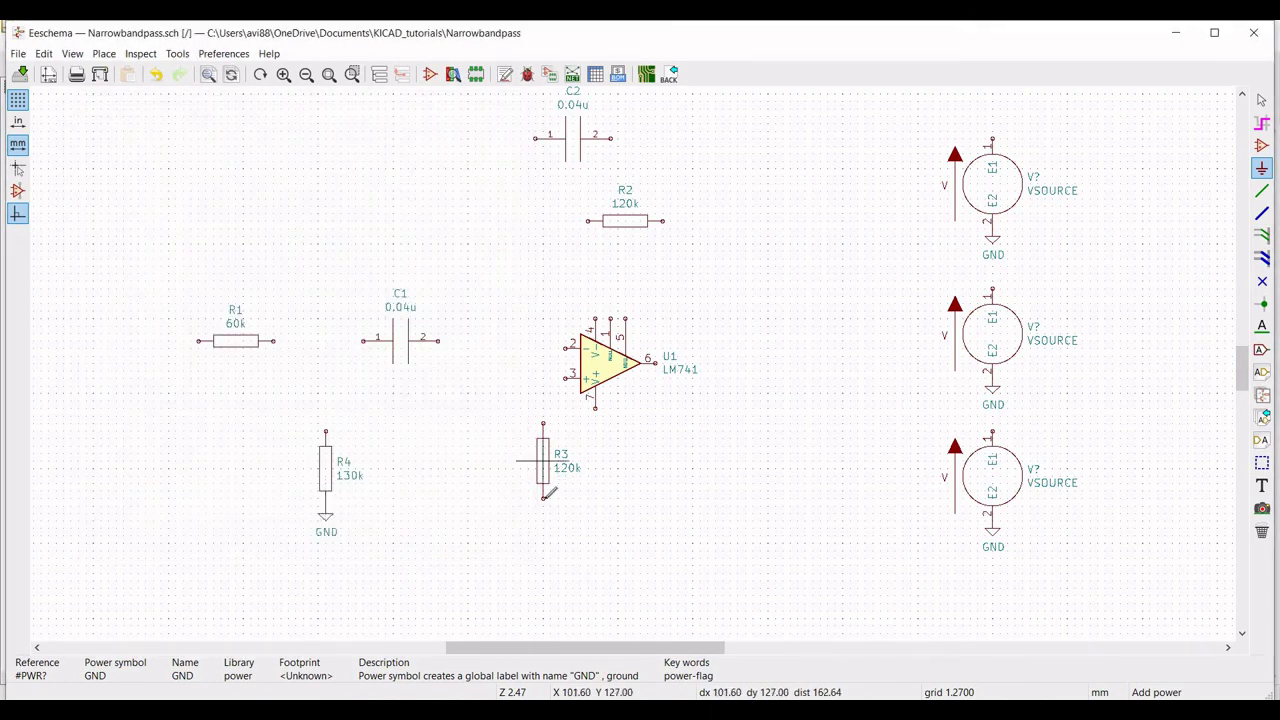
pyautogui.click(543, 497)
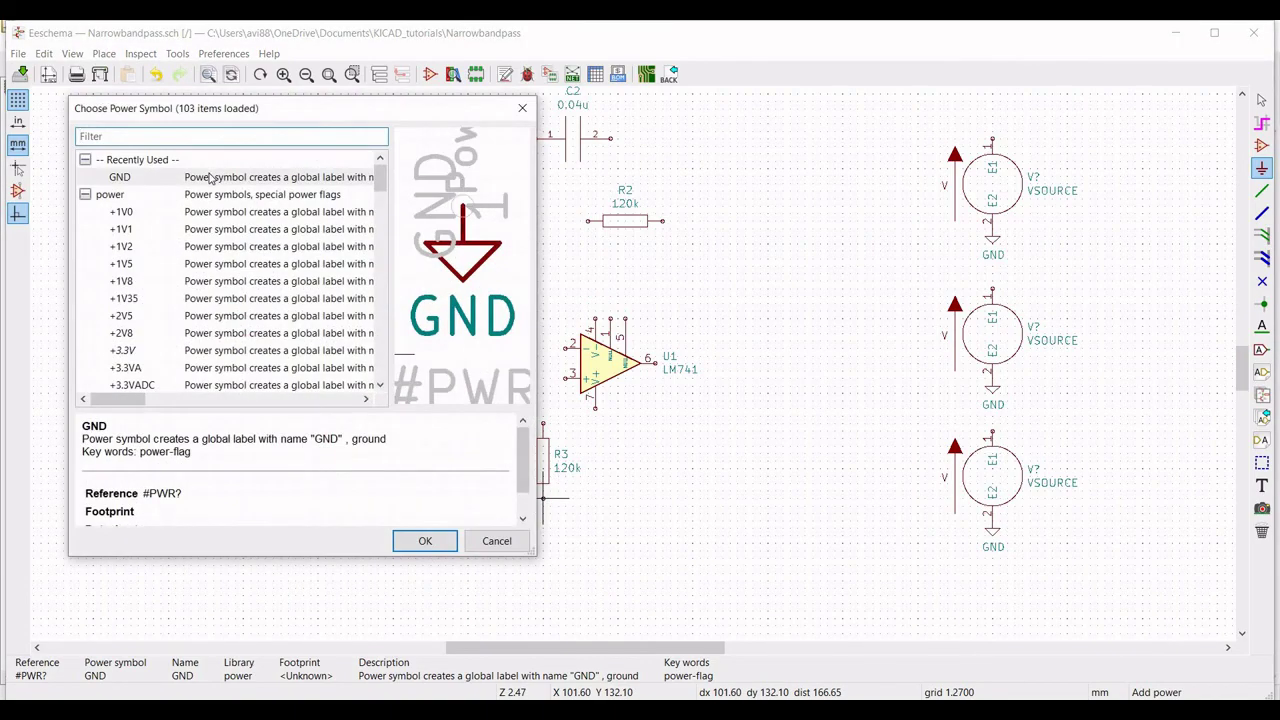
pyautogui.click(210, 177)
pyautogui.click(424, 543)
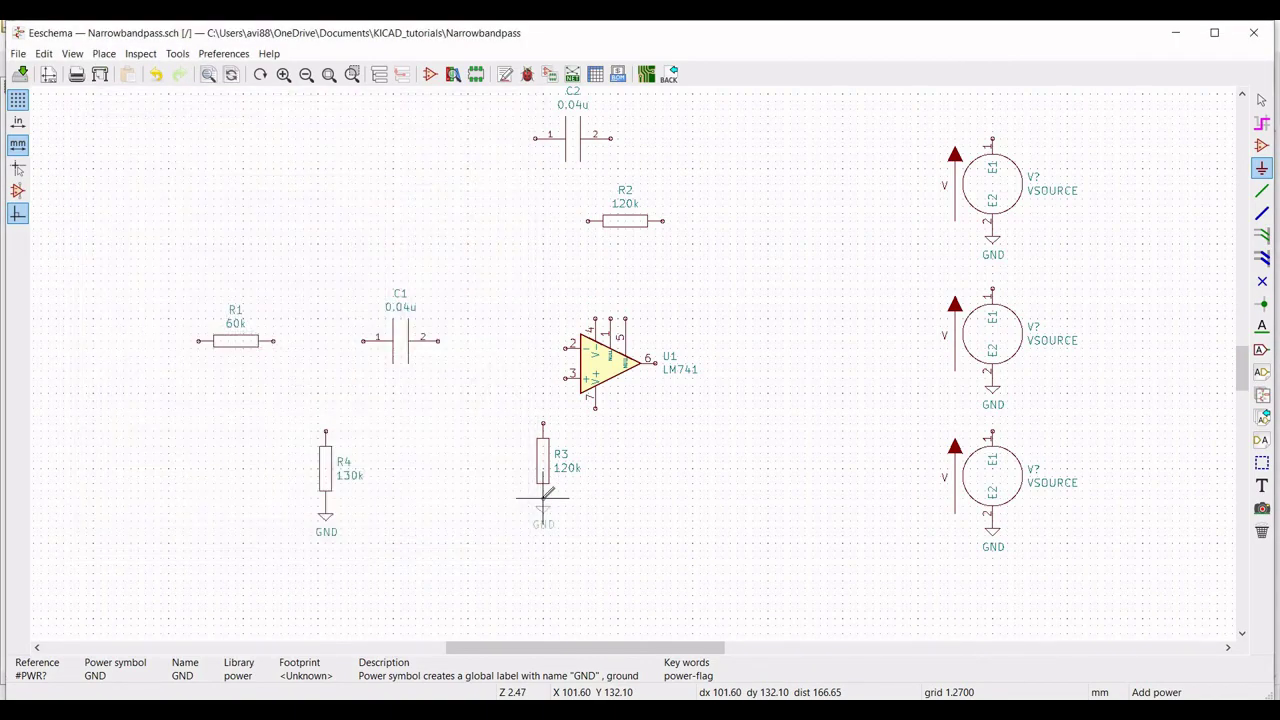
pyautogui.click(543, 497)
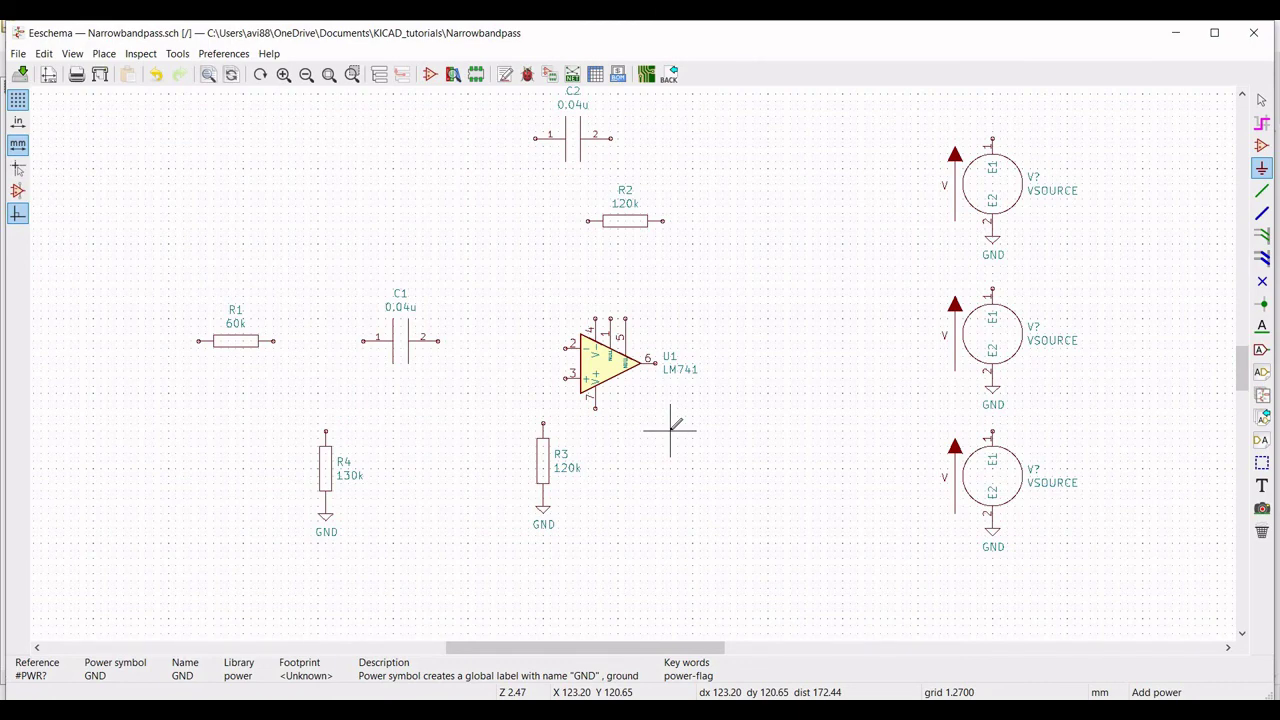
pyautogui.press('Escape')
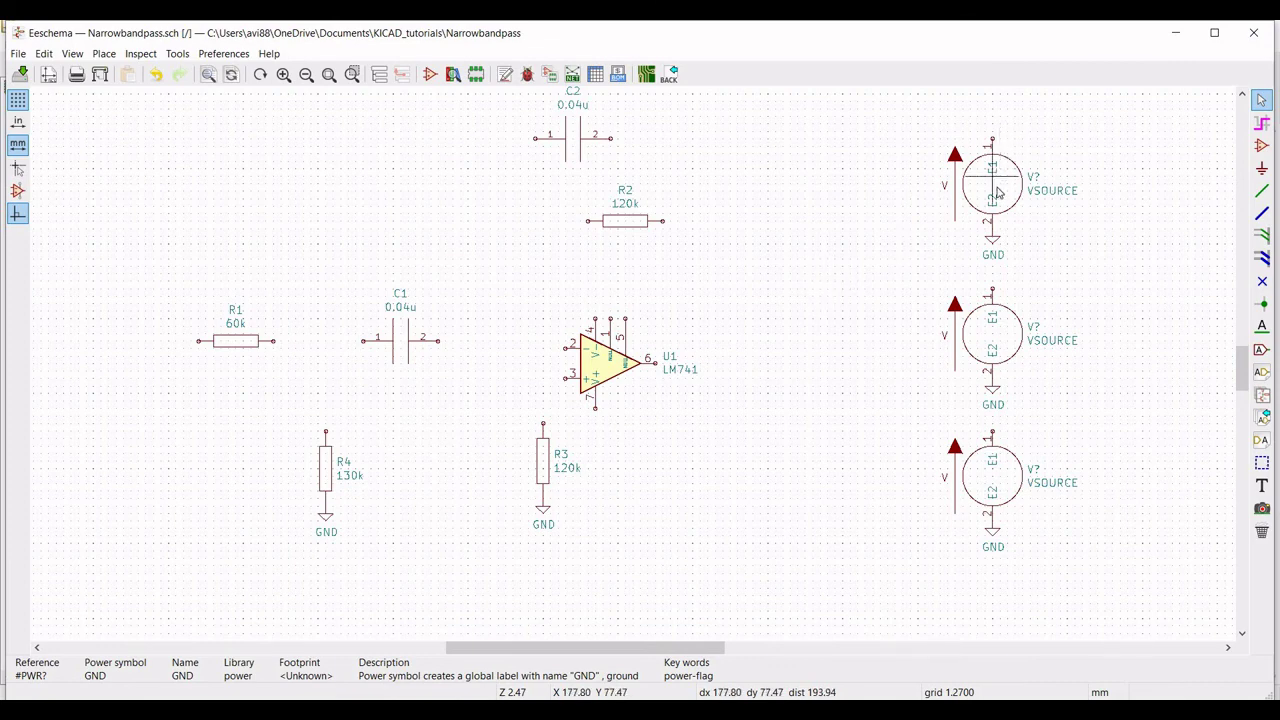
# Step: Wire R1 to pin 1 of C1 and connect the upper end of R4 to that wire
pyautogui.click(1262, 190)
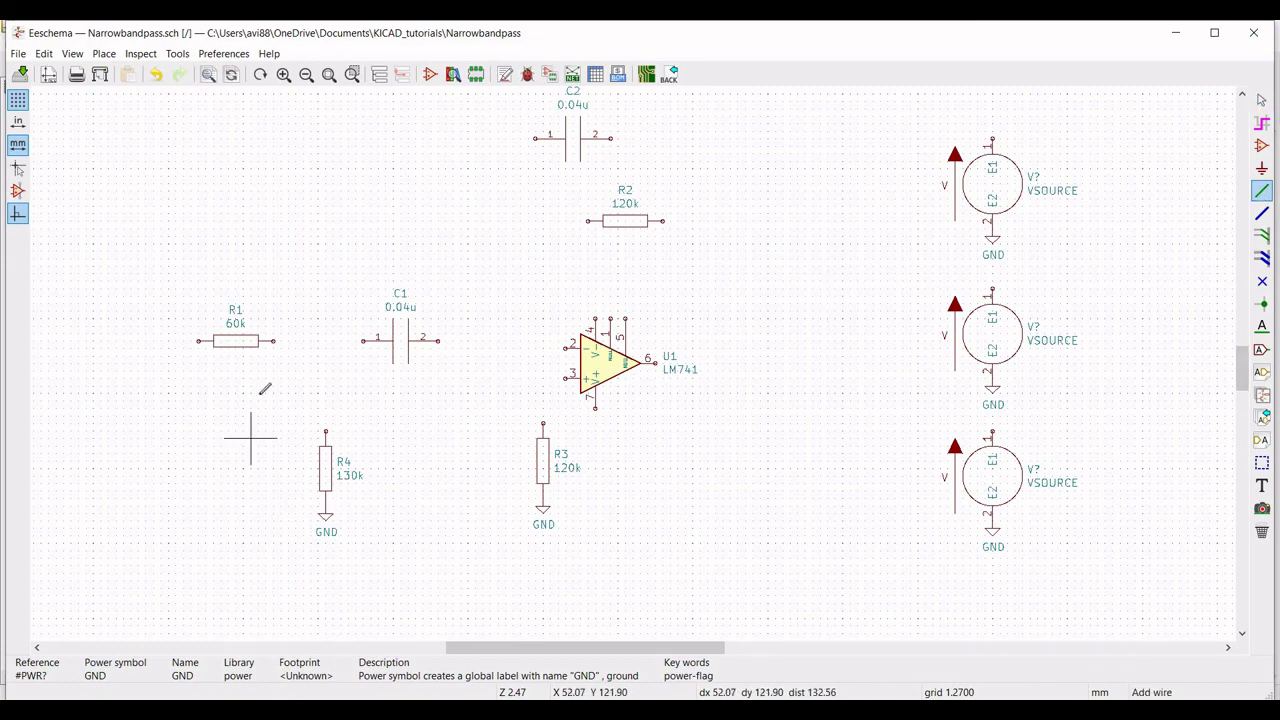
pyautogui.click(273, 341)
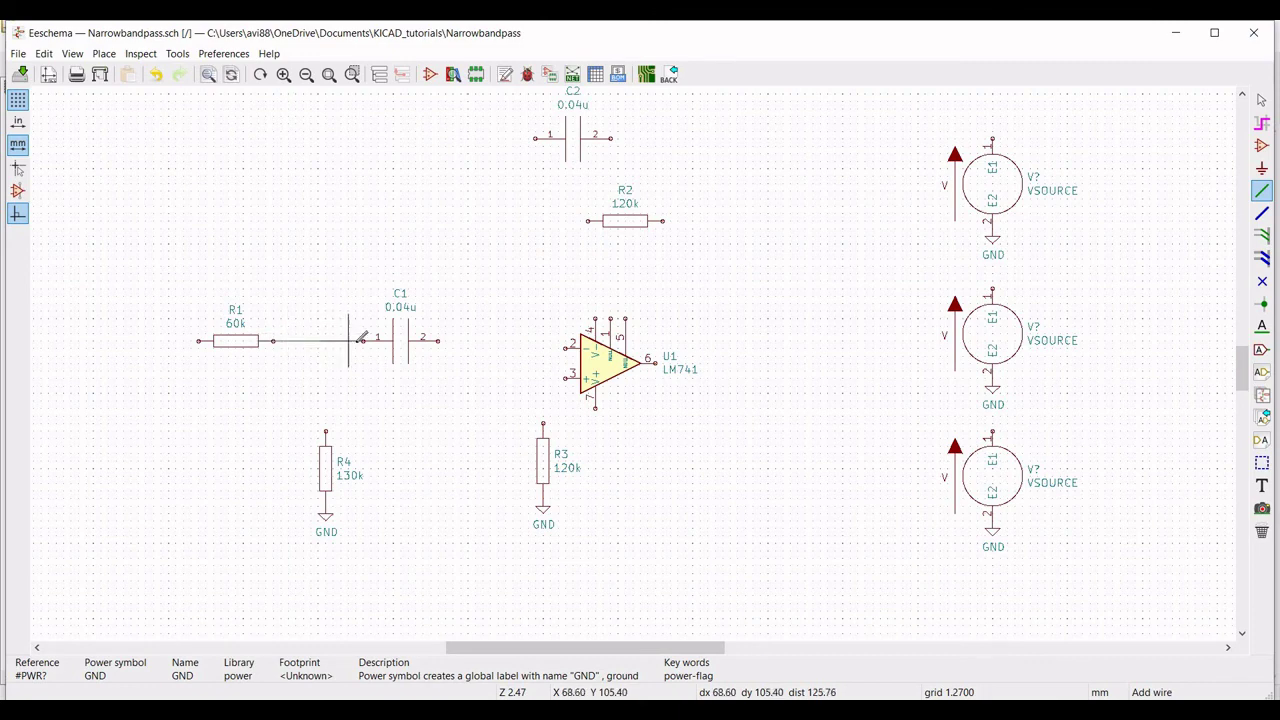
pyautogui.click(363, 341)
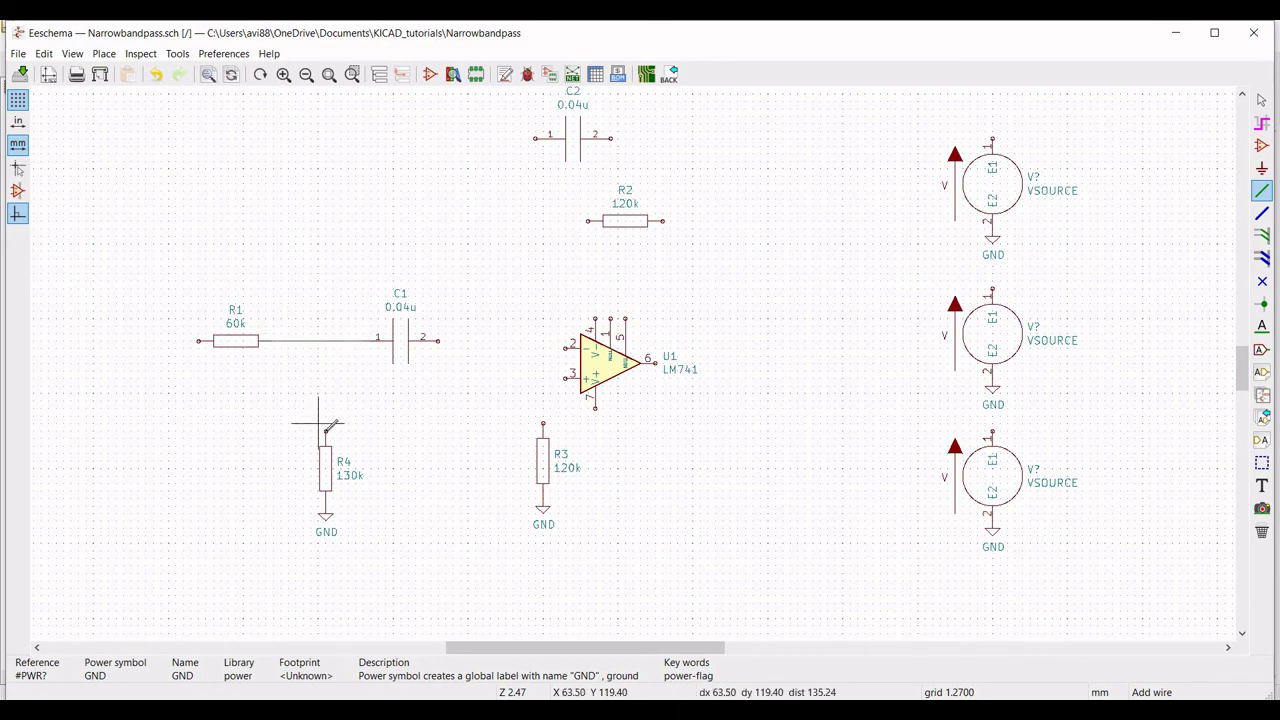
pyautogui.click(326, 430)
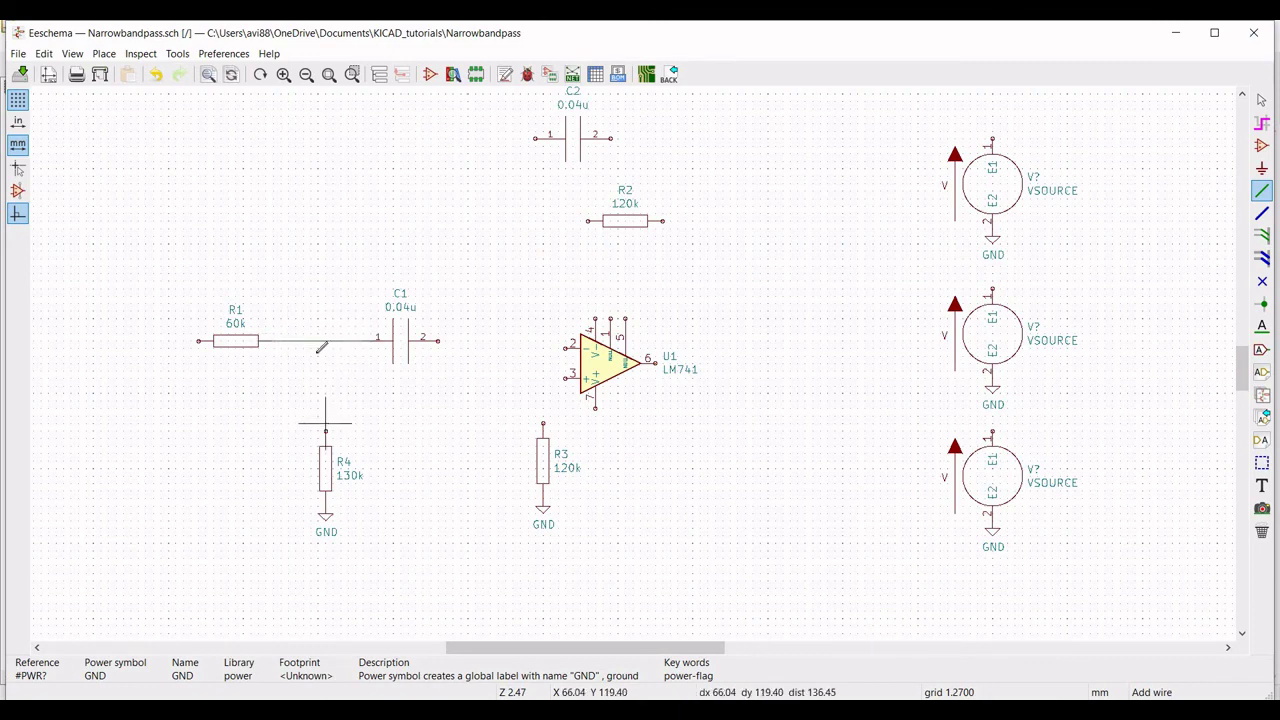
pyautogui.click(326, 341)
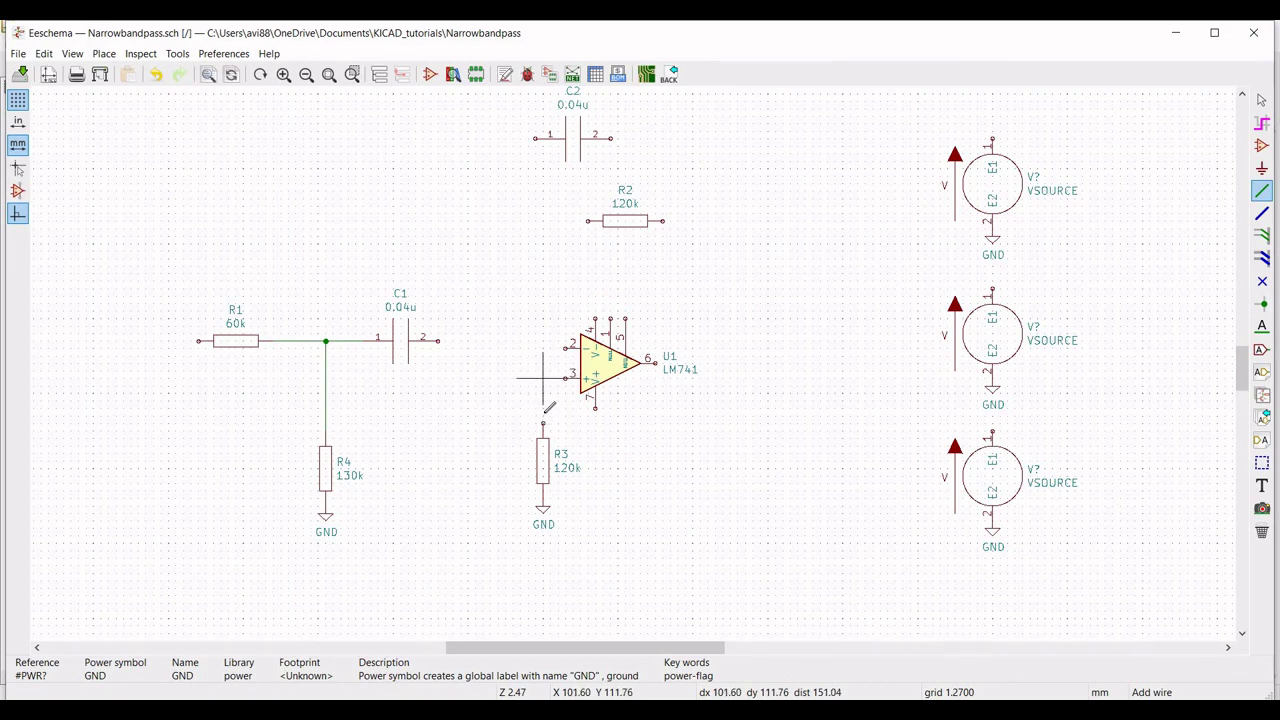
# Step: Wire the upper end of R3 to U1 pin 3 and pin 1 of C2 to the R1–C1 junction
pyautogui.click(543, 377)
pyautogui.click(543, 423)
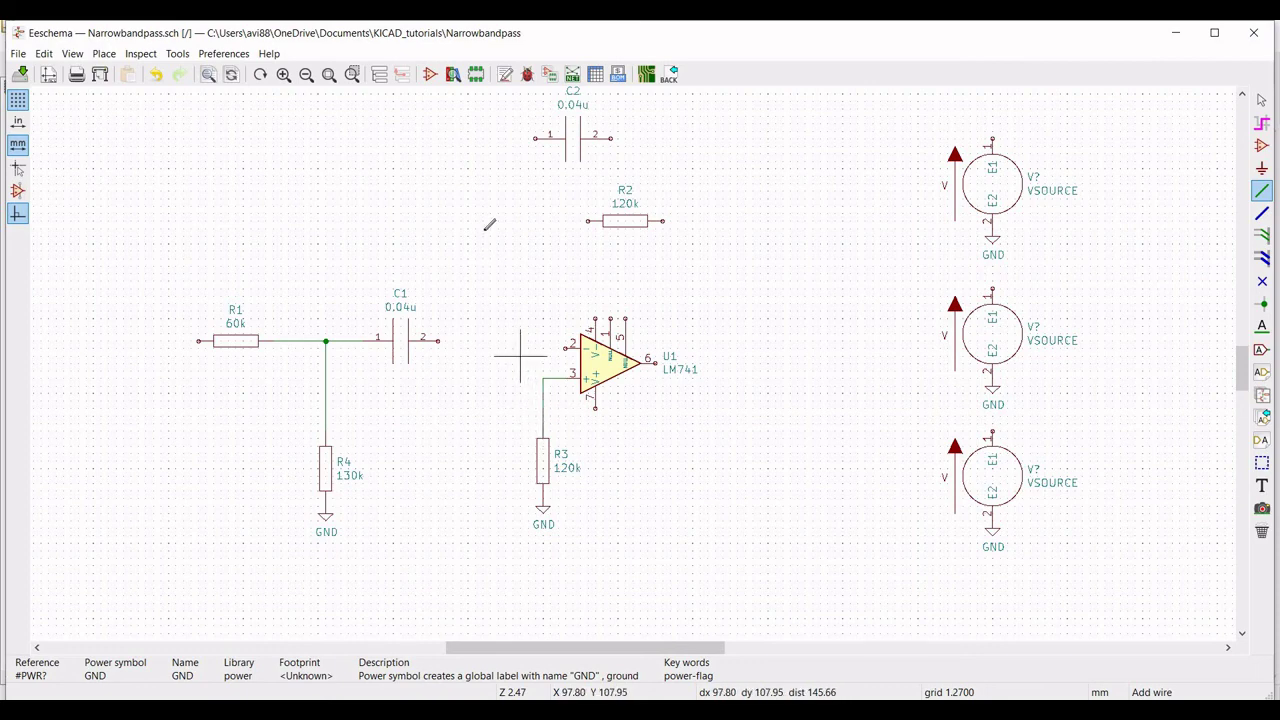
pyautogui.click(537, 137)
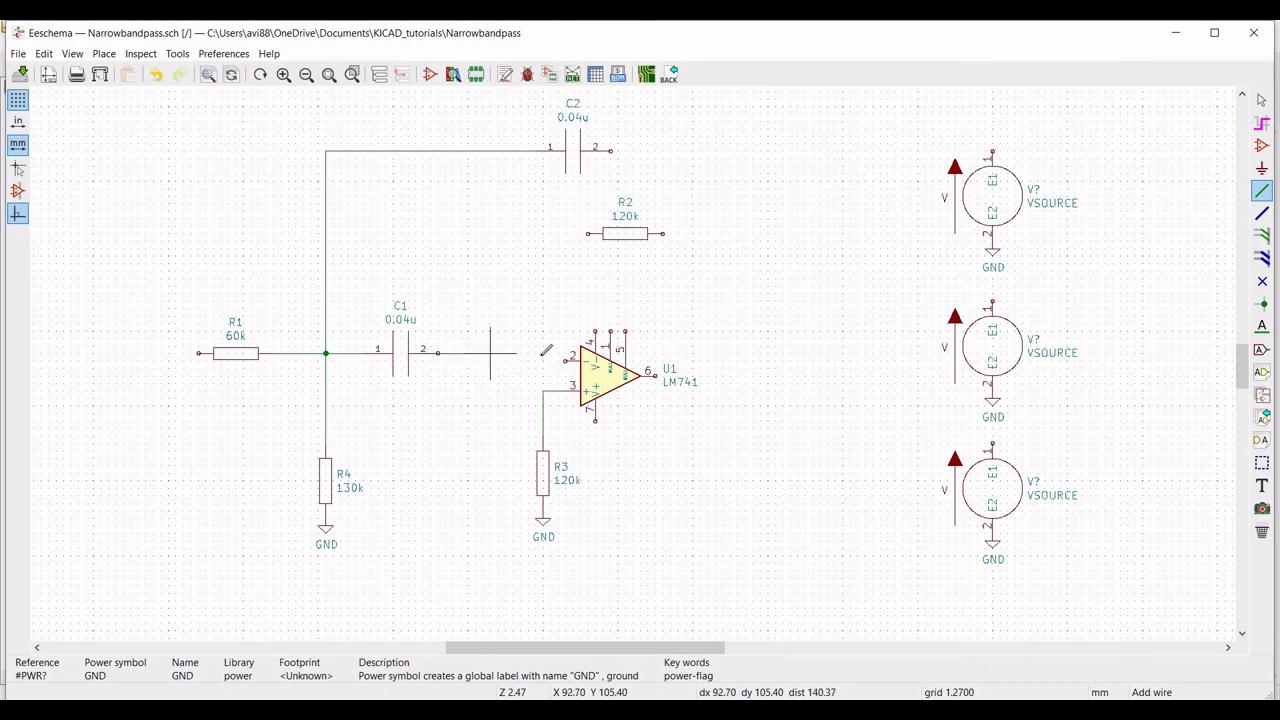
# Step: Wire pin 2 of C1 to U1 pin 2 and connect the near end of R2 to that wire
pyautogui.click(567, 353)
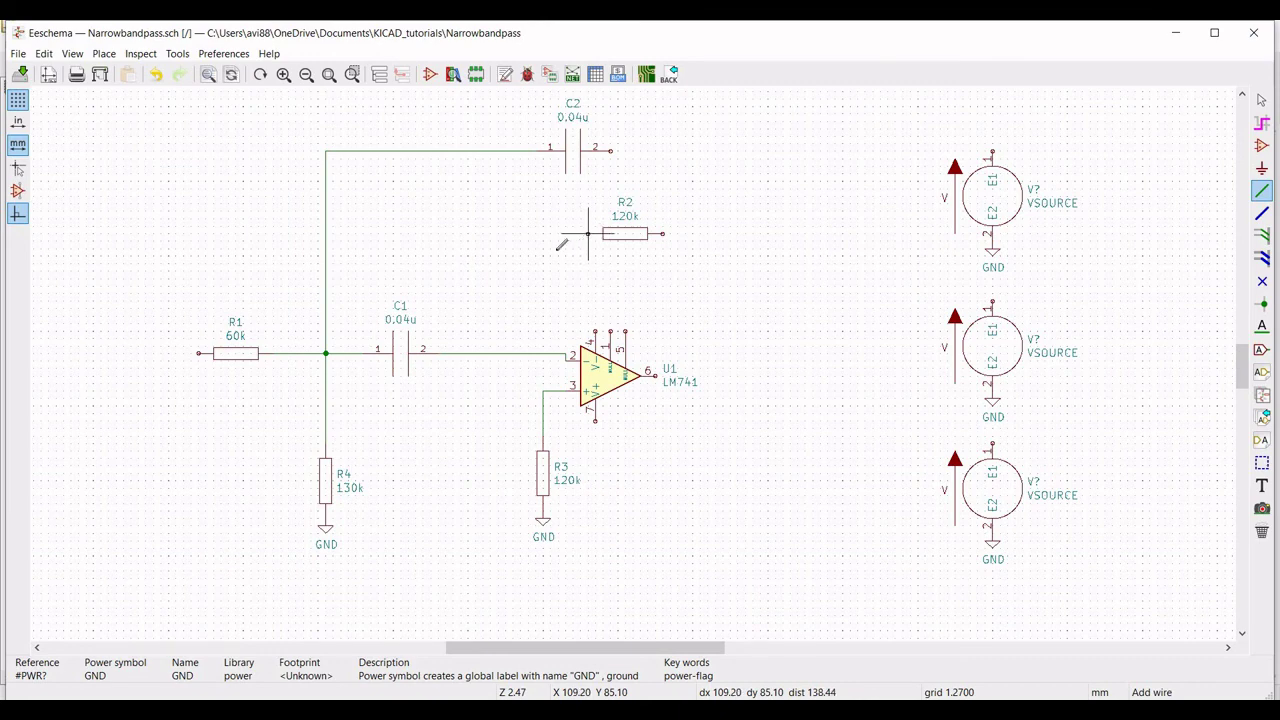
pyautogui.click(588, 233)
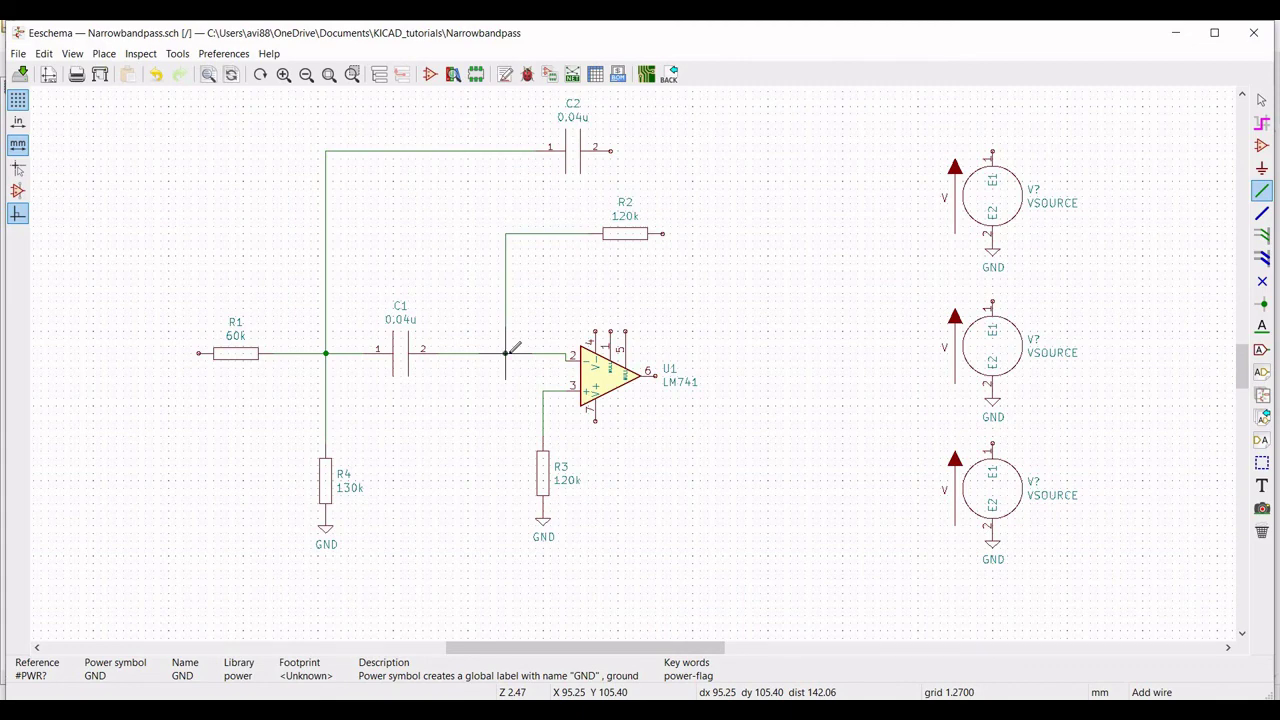
pyautogui.click(506, 353)
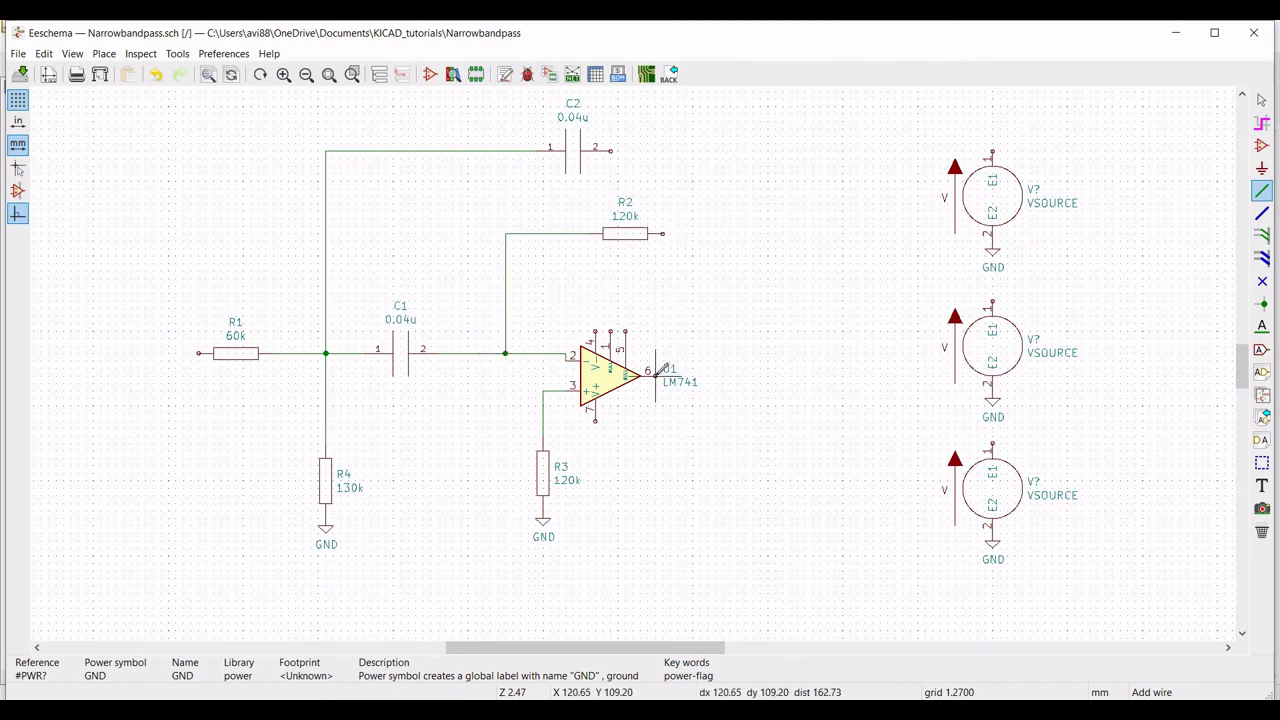
# Step: Wire U1 output pin 6 to the free end of R2 and connect pin 2 of C2 to that output wire
pyautogui.click(656, 375)
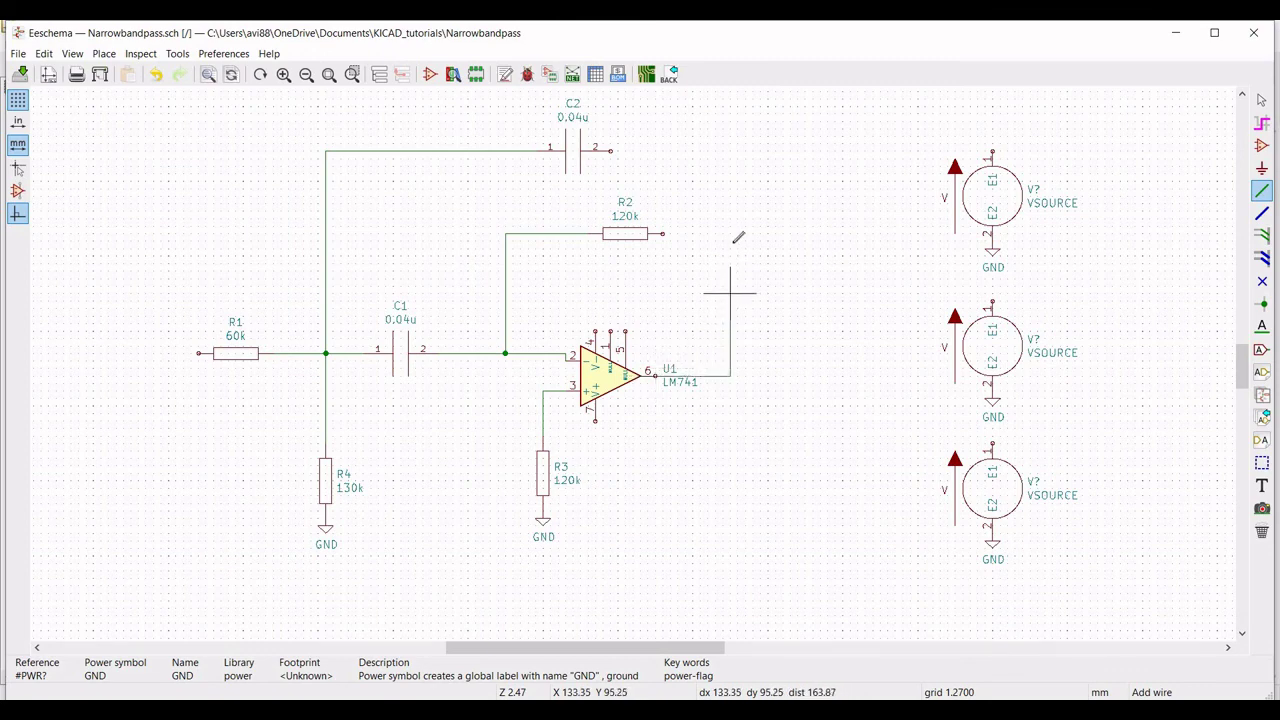
pyautogui.click(664, 233)
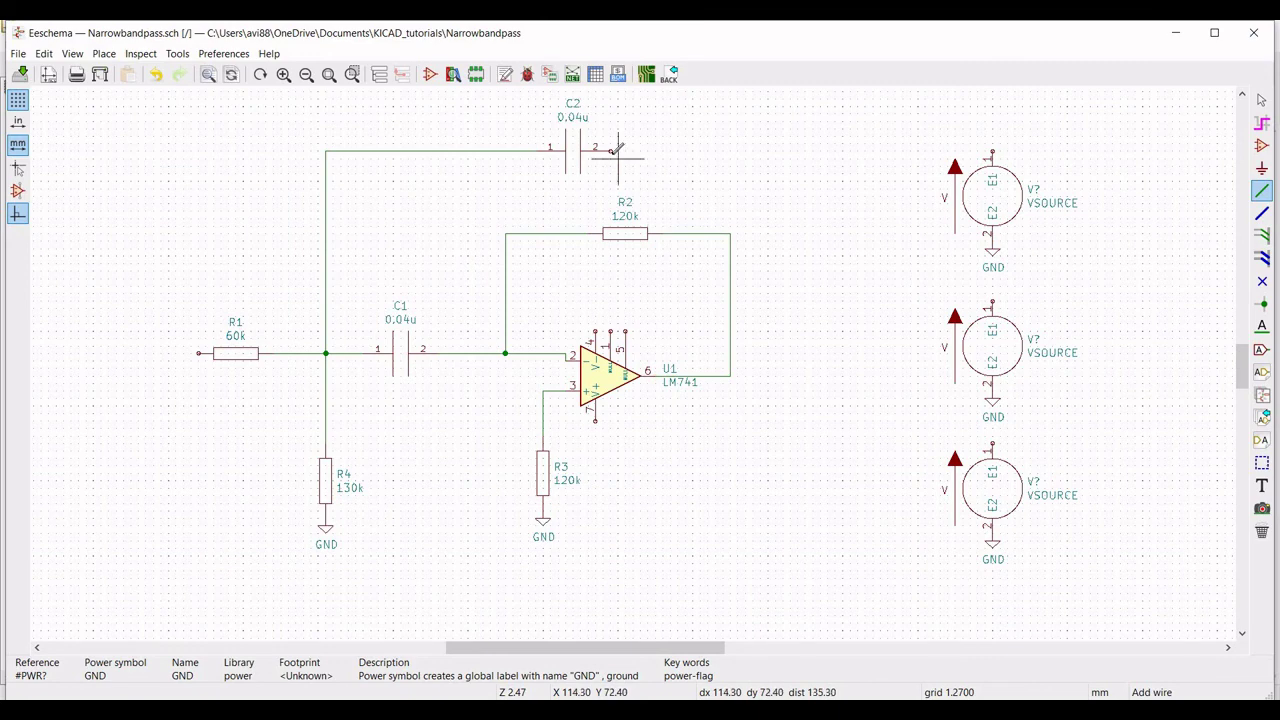
pyautogui.click(704, 150)
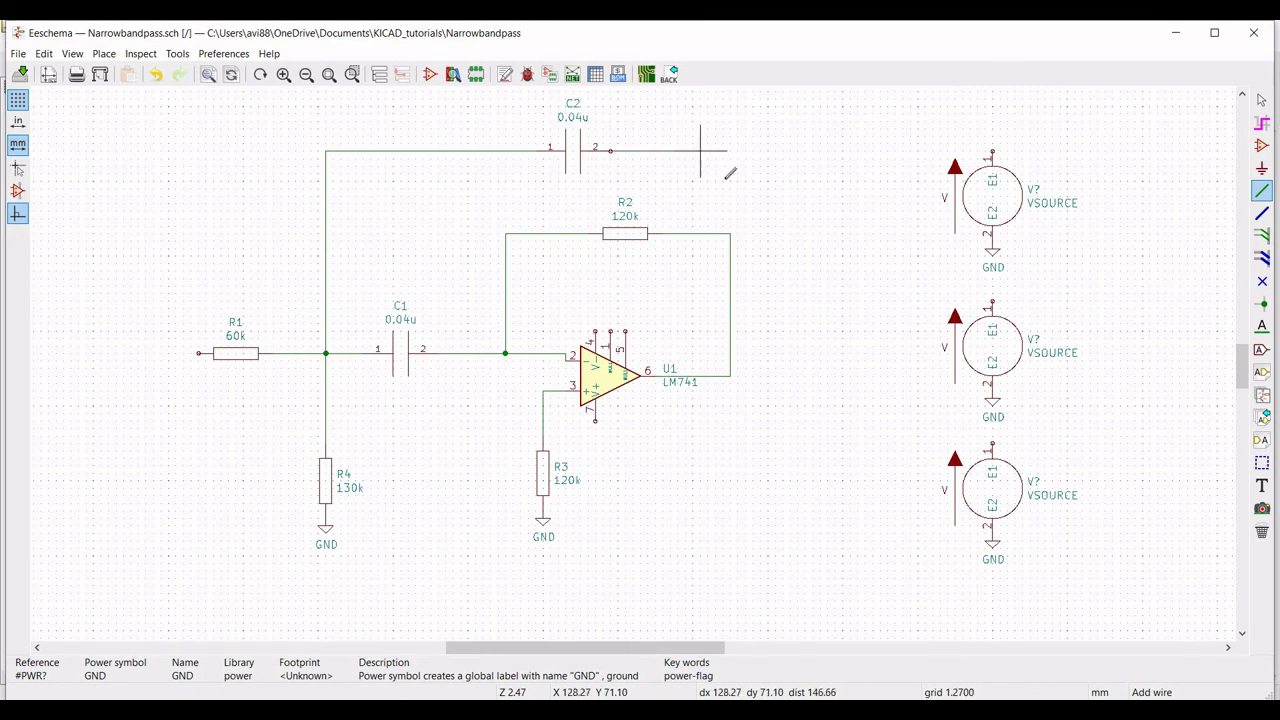
pyautogui.click(735, 231)
pyautogui.press('Escape')
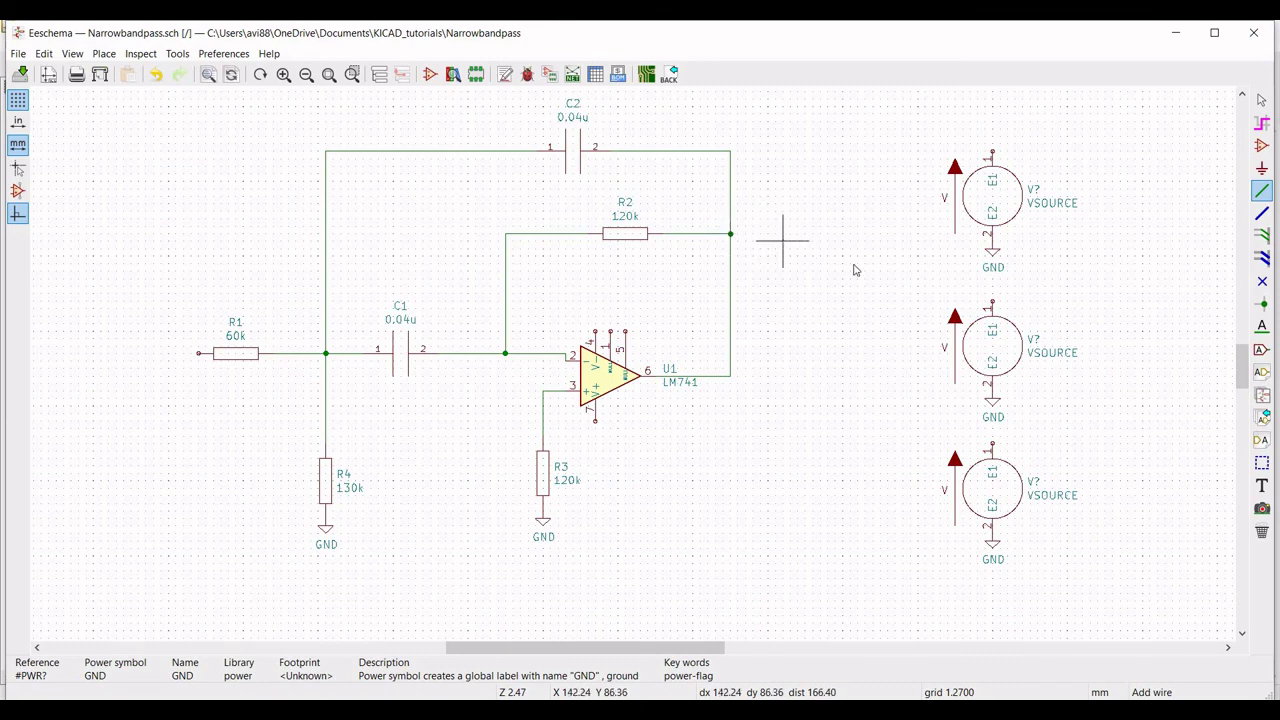
pyautogui.press('Escape')
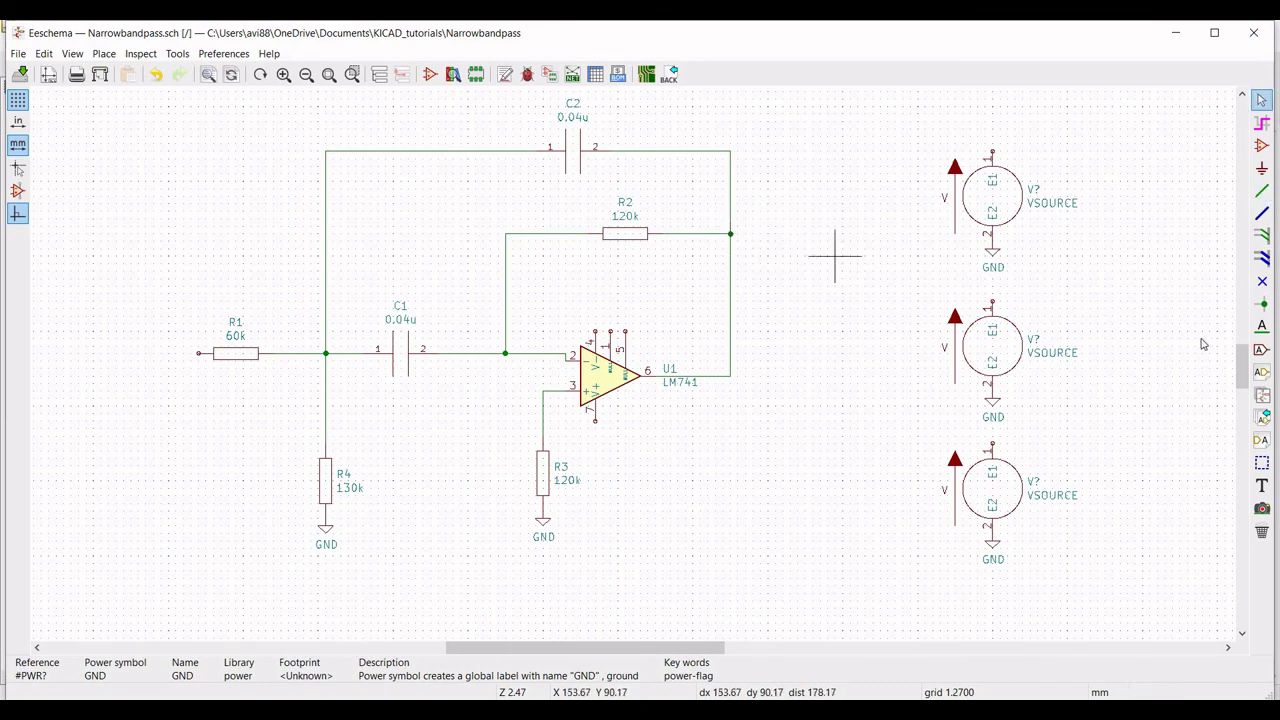
# Step: Place a global label named Vin, with left orientation and input shape, in front of R1's free end
pyautogui.click(1261, 352)
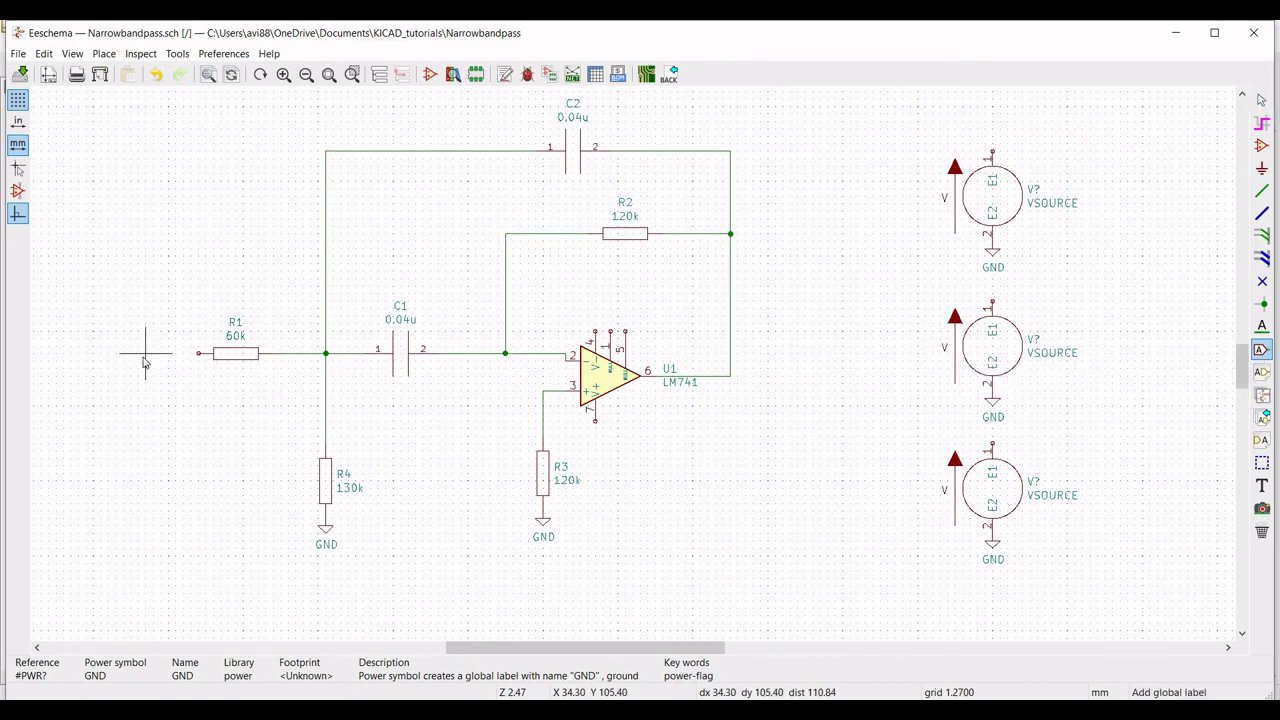
pyautogui.click(145, 353)
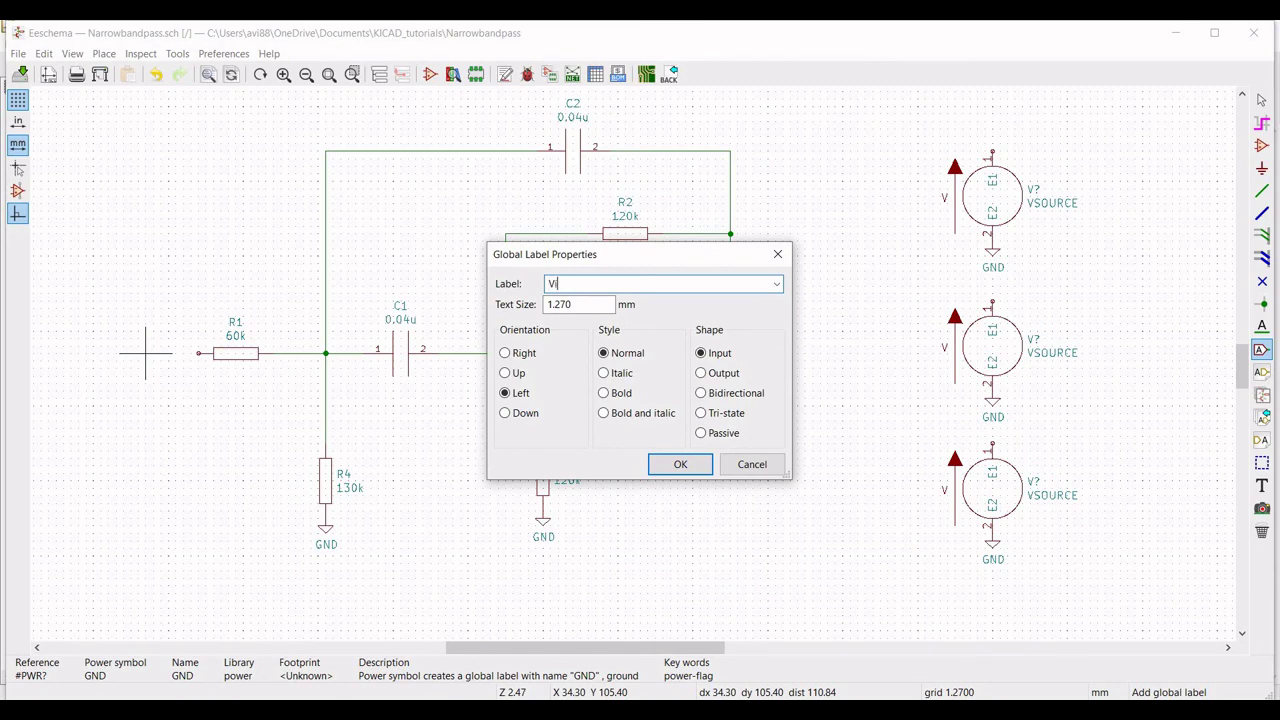
pyautogui.click(680, 464)
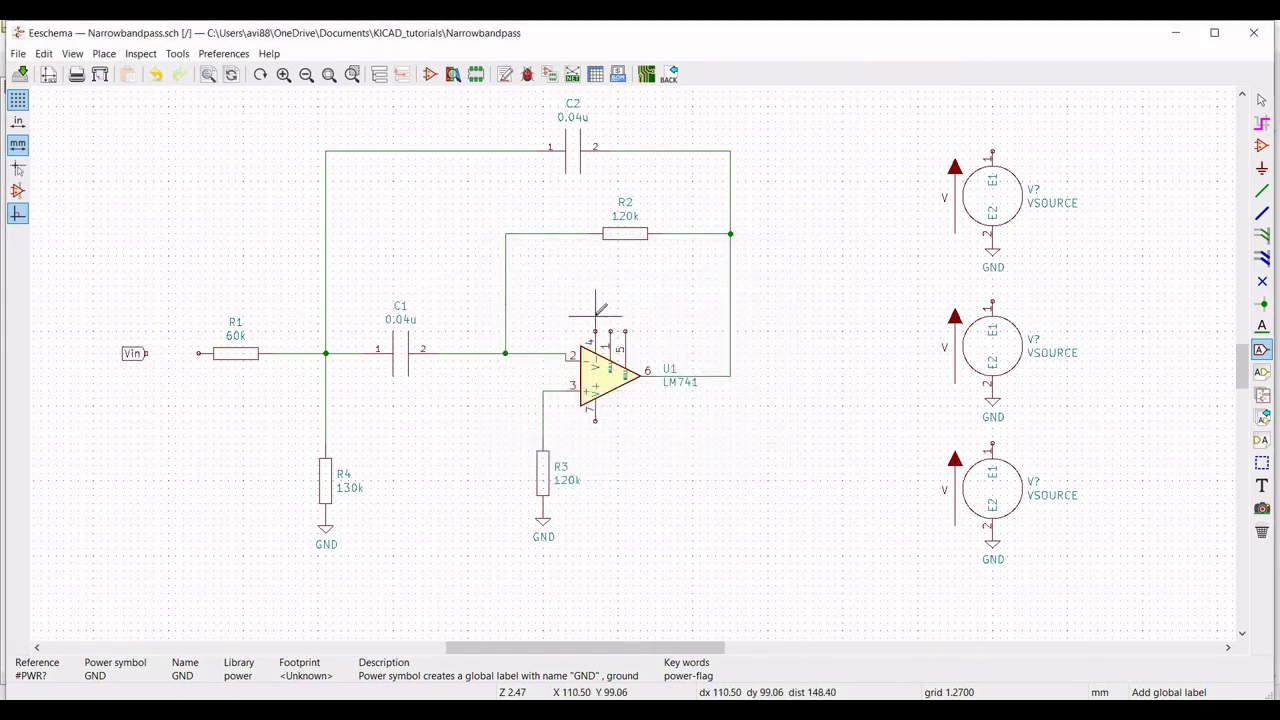
# Step: Place a global label Vee above U1 pin 4 and a global label Vcc below U1 pin 7
pyautogui.click(596, 317)
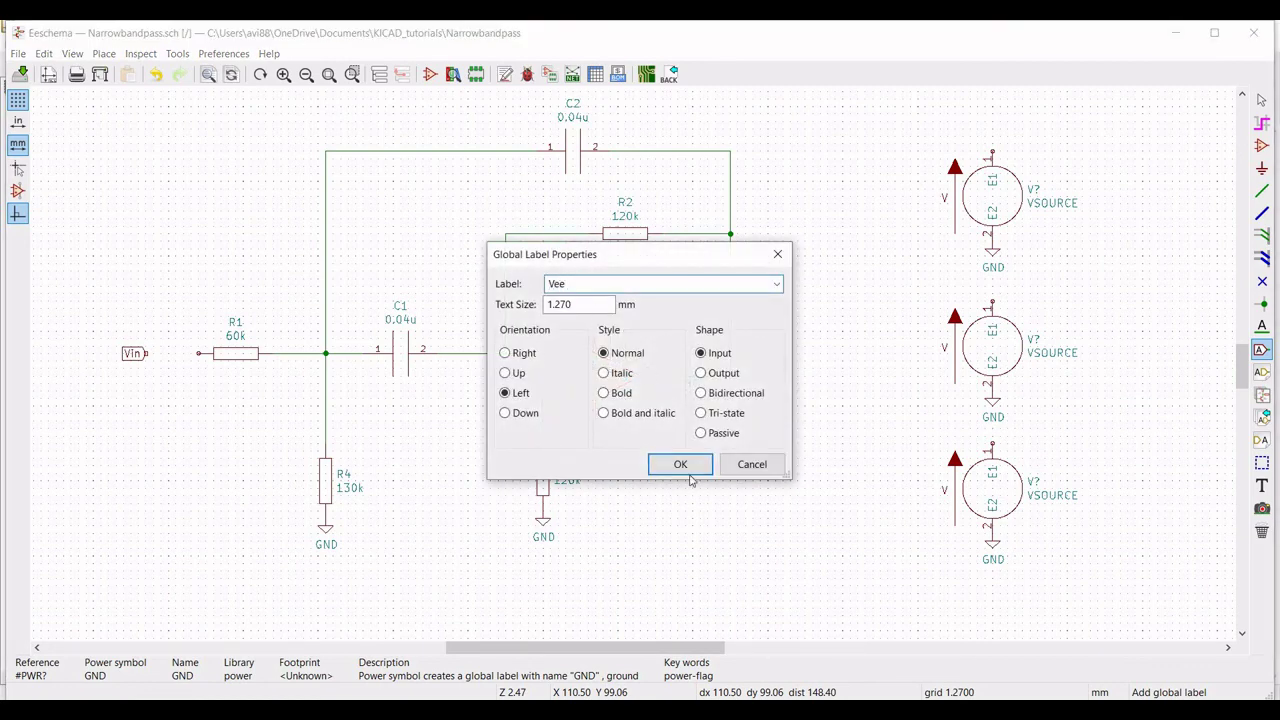
pyautogui.click(682, 465)
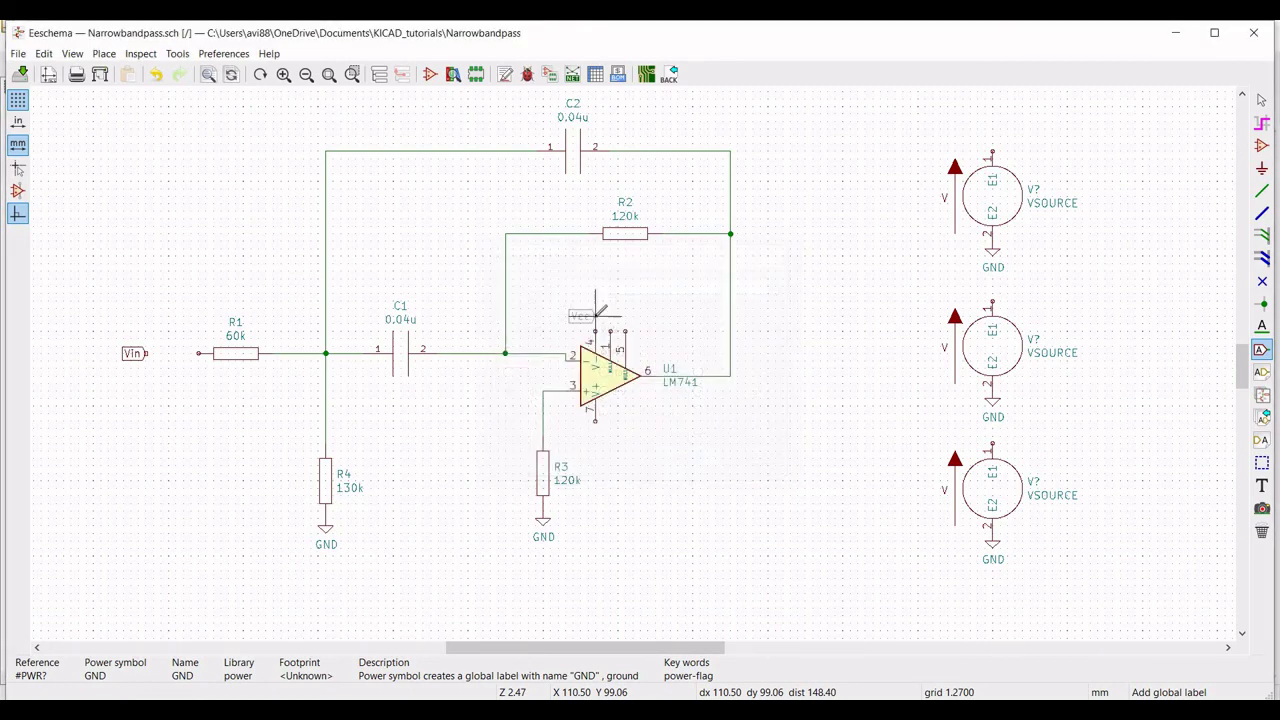
pyautogui.click(596, 450)
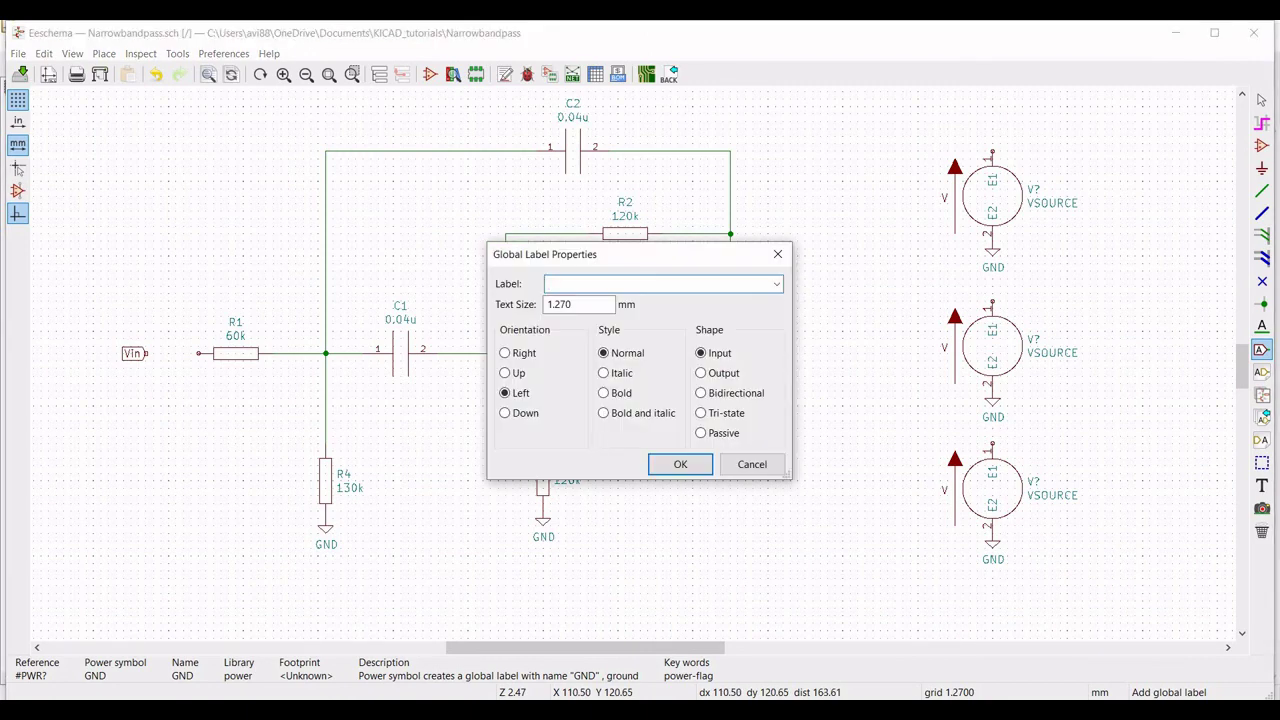
pyautogui.write('Vcc')
pyautogui.press('Return')
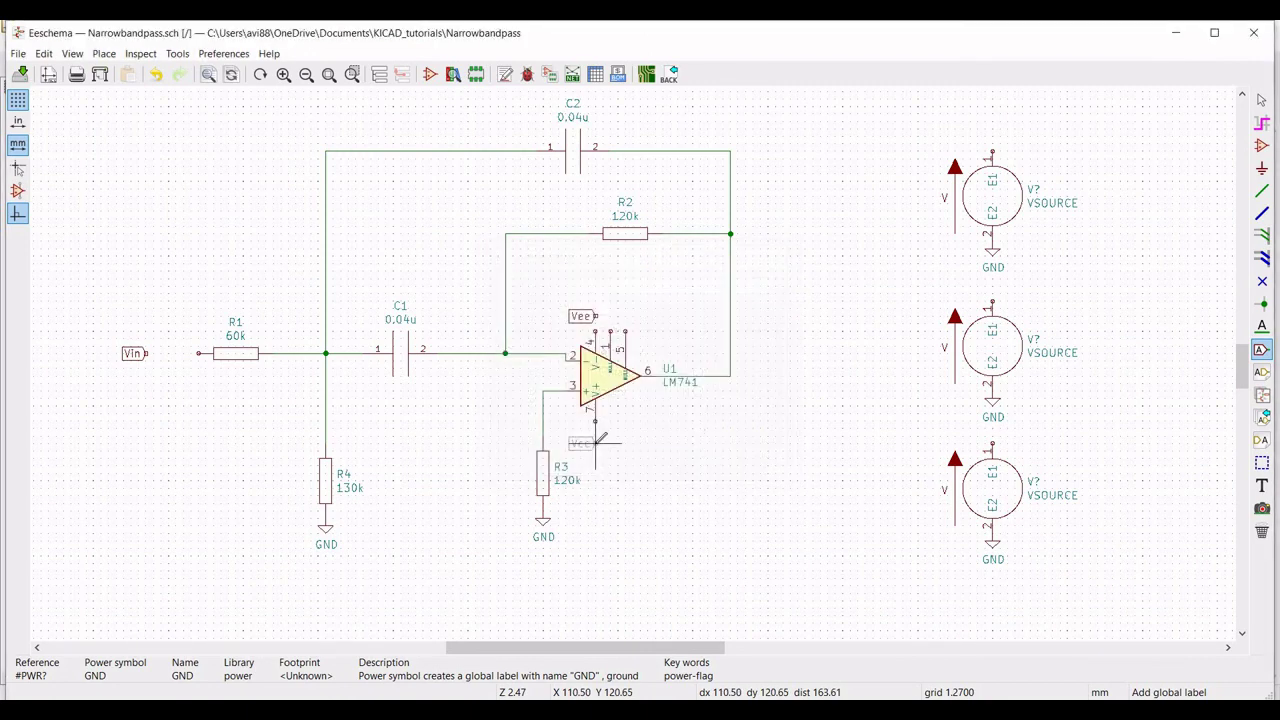
pyautogui.click(597, 442)
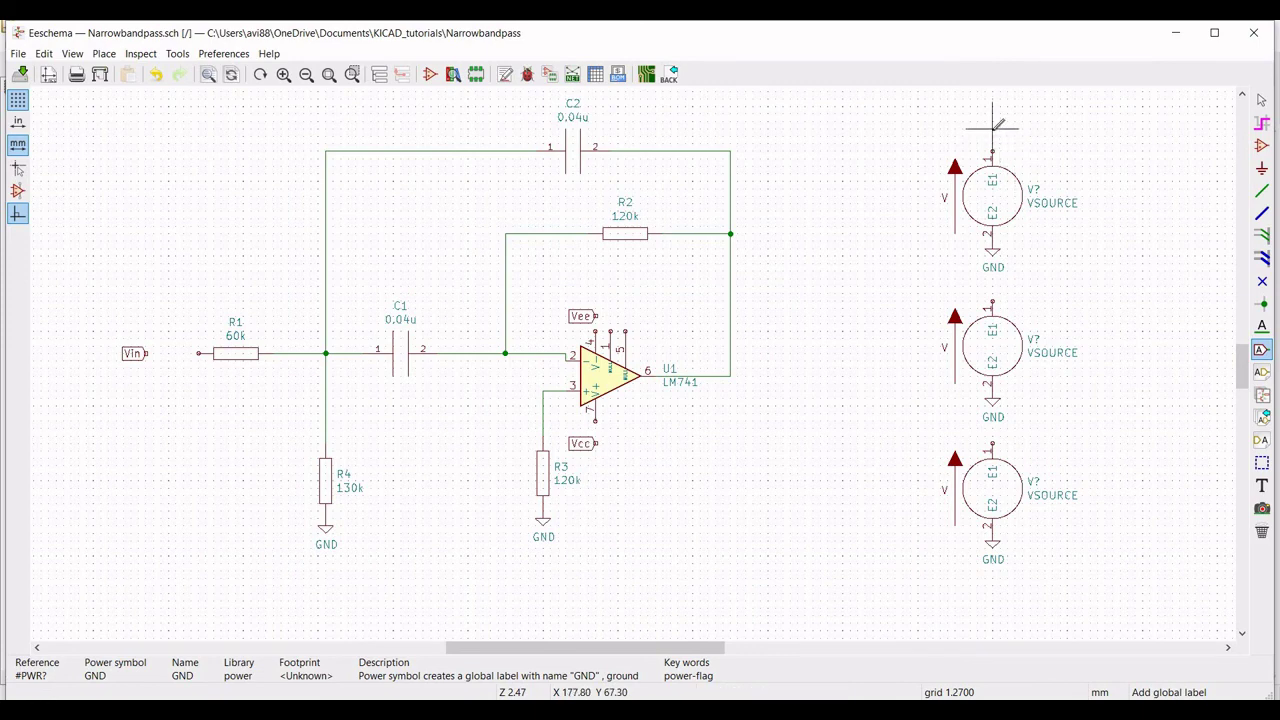
# Step: Place a global label Vcc above the uppermost voltage source and a global label Vee above the middle one
pyautogui.click(993, 135)
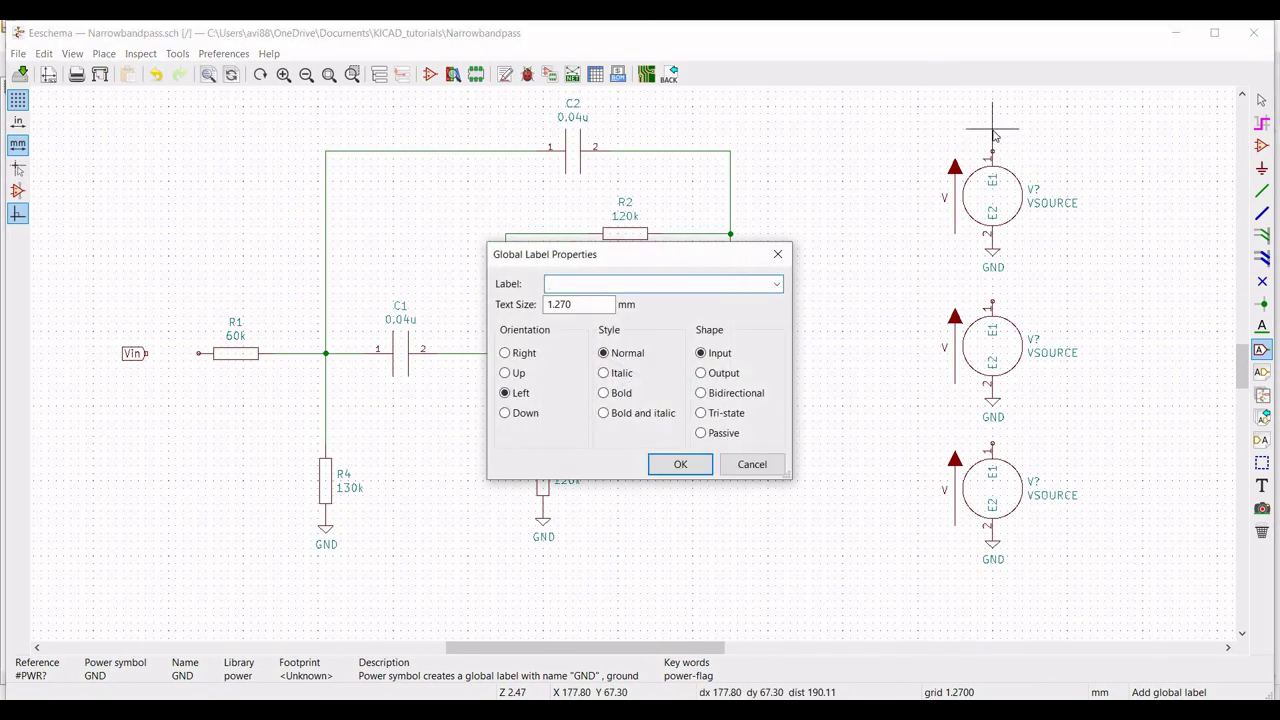
pyautogui.write('Vcc')
pyautogui.press('Return')
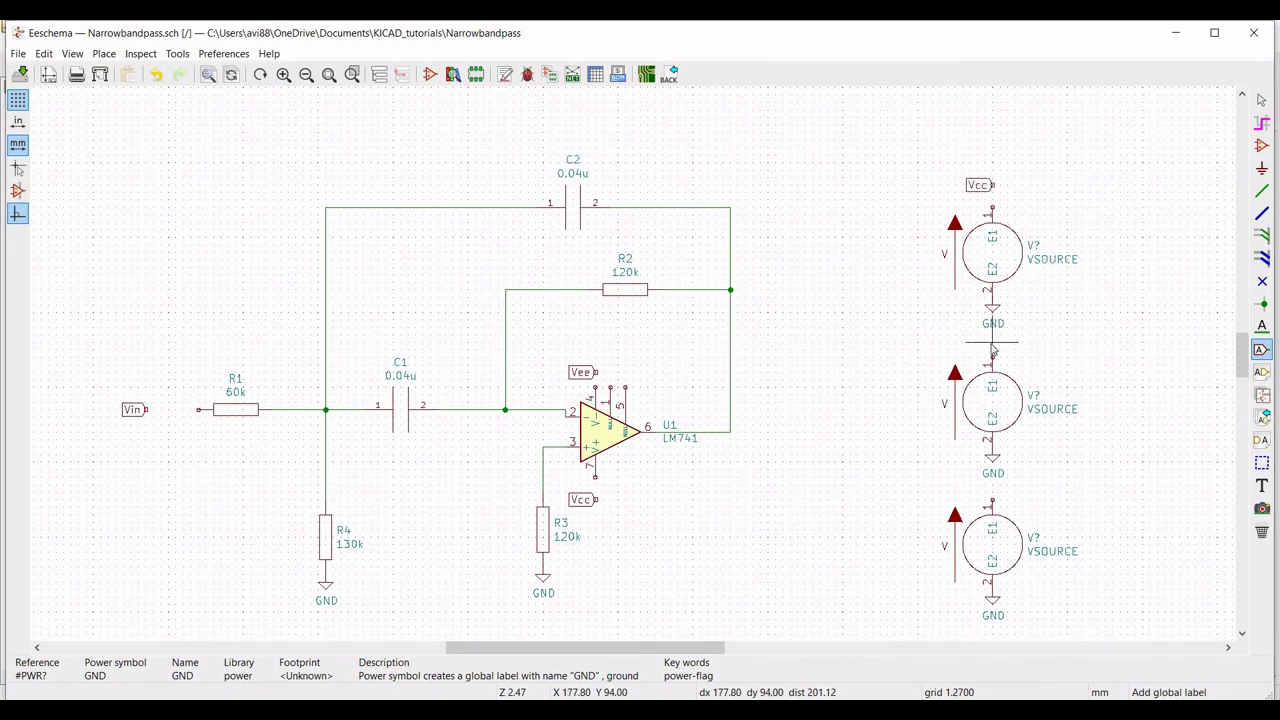
pyautogui.click(993, 347)
pyautogui.write('Ve')
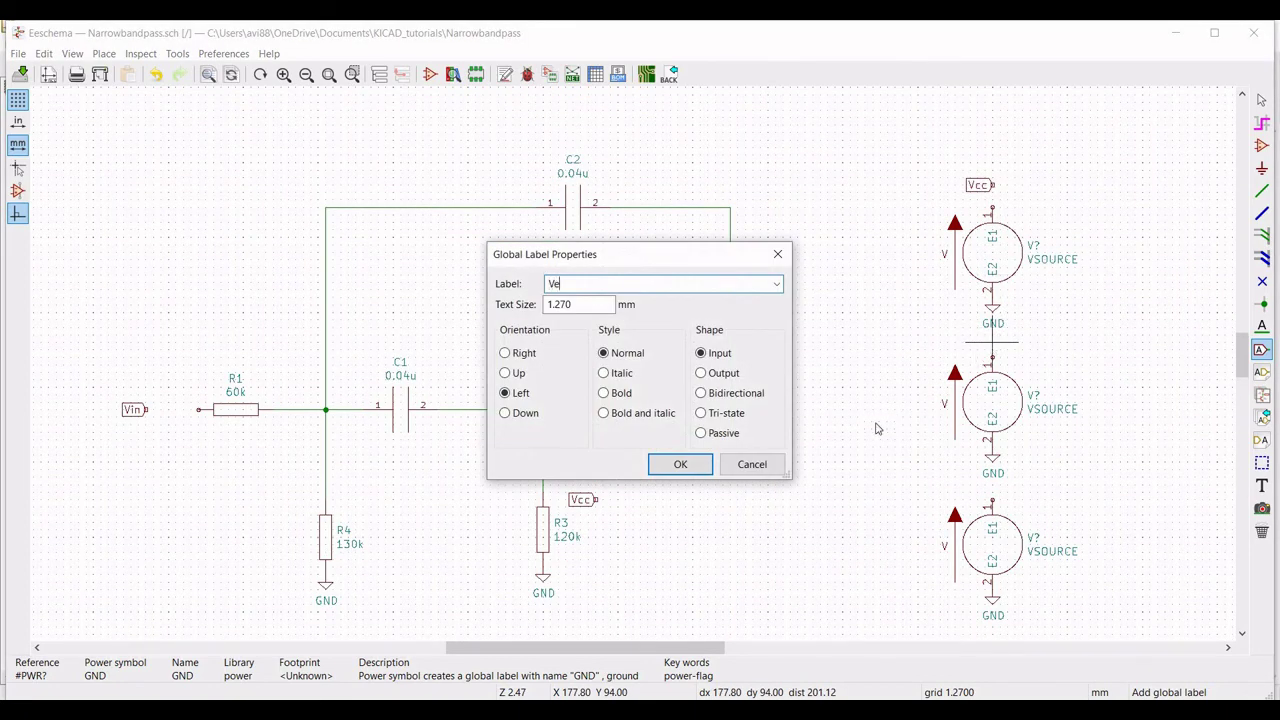
pyautogui.write('e')
pyautogui.click(680, 464)
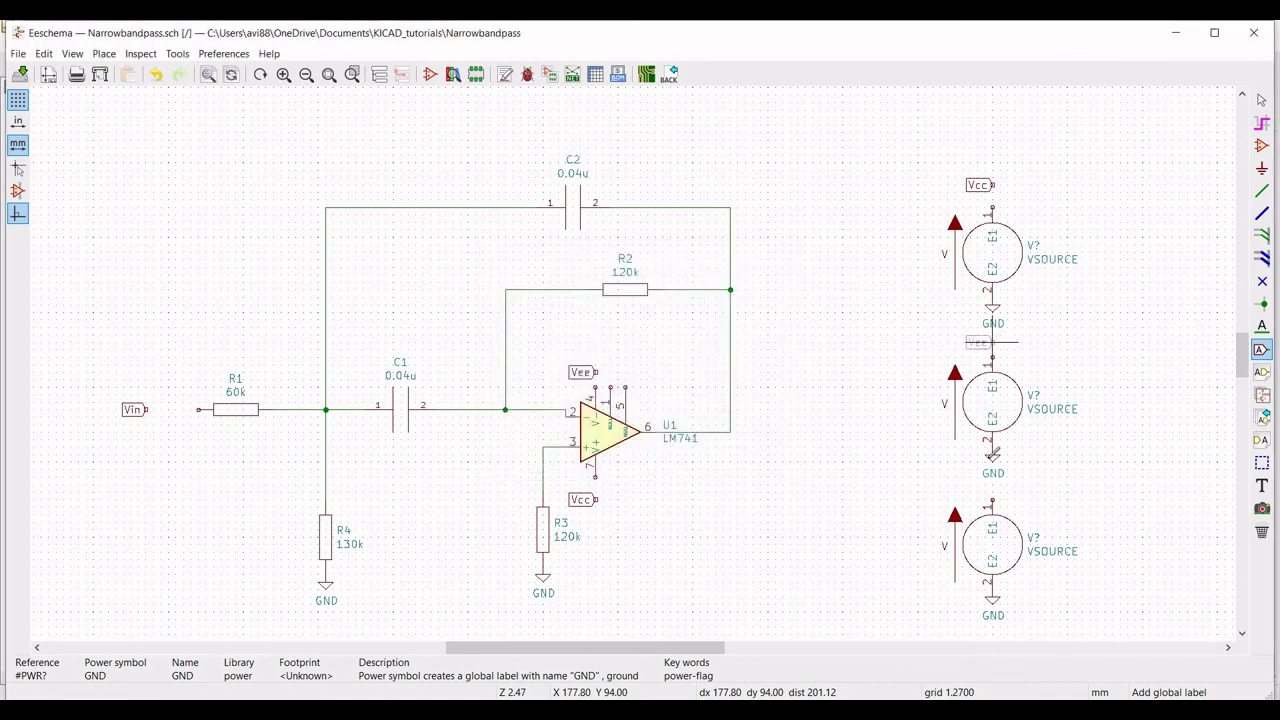
# Step: Place a global label Vin above pin 1 of the lowest voltage source
pyautogui.click(993, 485)
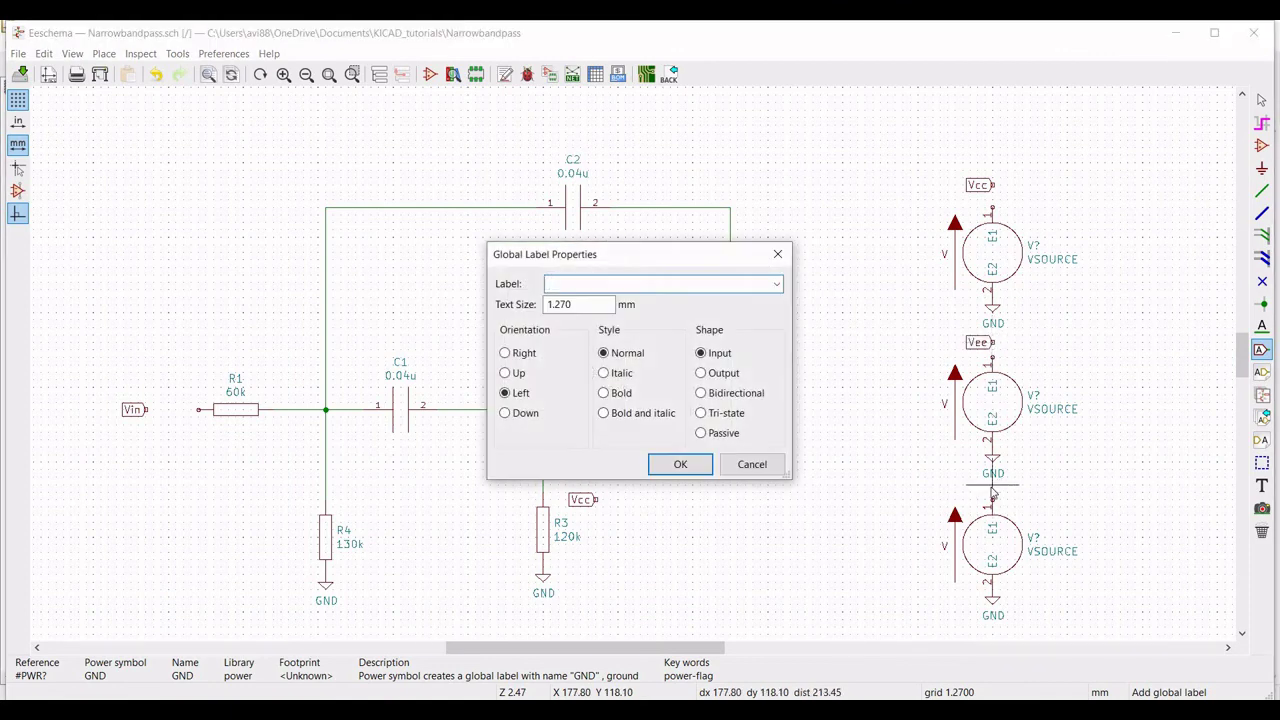
pyautogui.write('Vin')
pyautogui.click(686, 470)
pyautogui.click(993, 485)
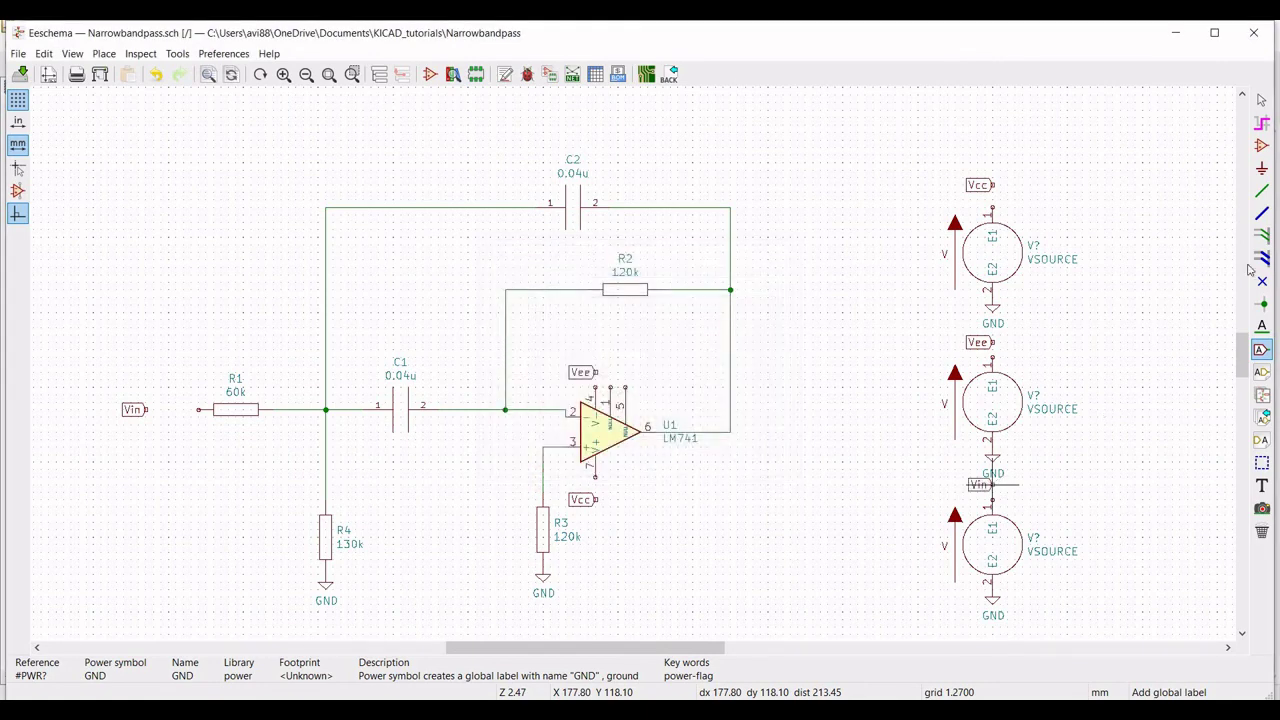
# Step: Wire pin 1 of each voltage source to its global label and wire the input-side Vin label to R1's free end
pyautogui.click(1263, 190)
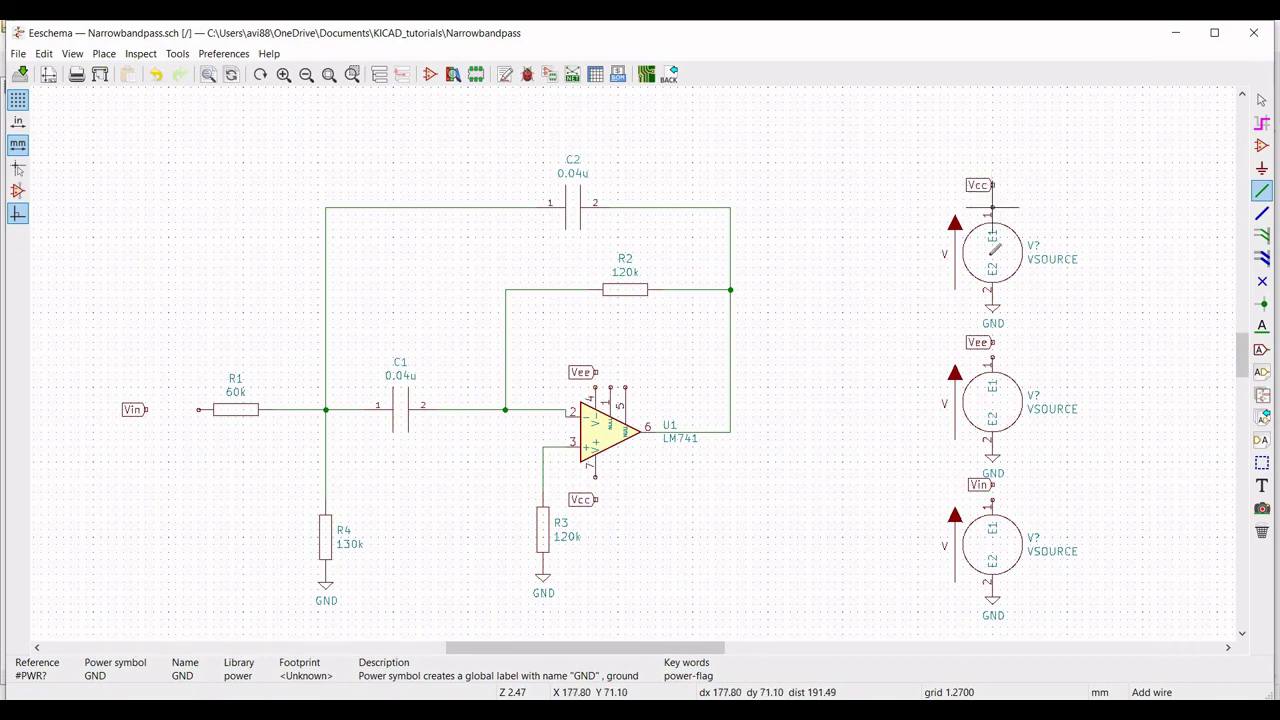
pyautogui.click(992, 207)
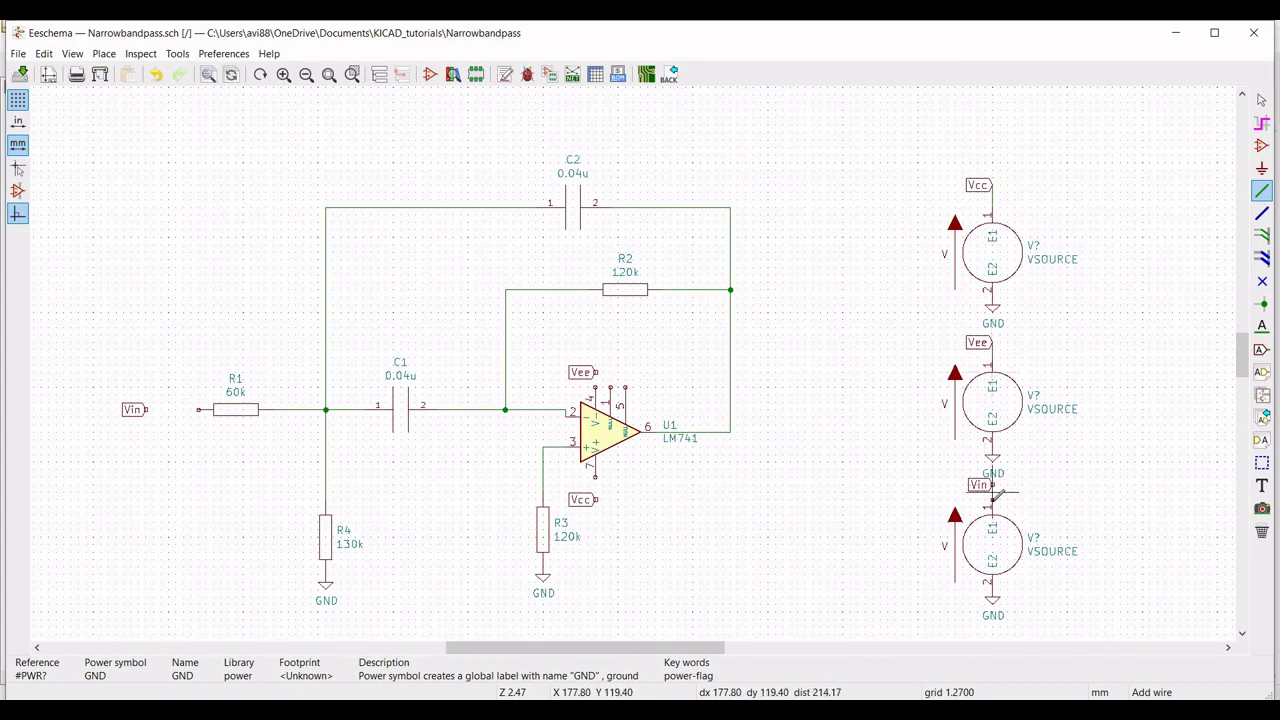
pyautogui.click(145, 409)
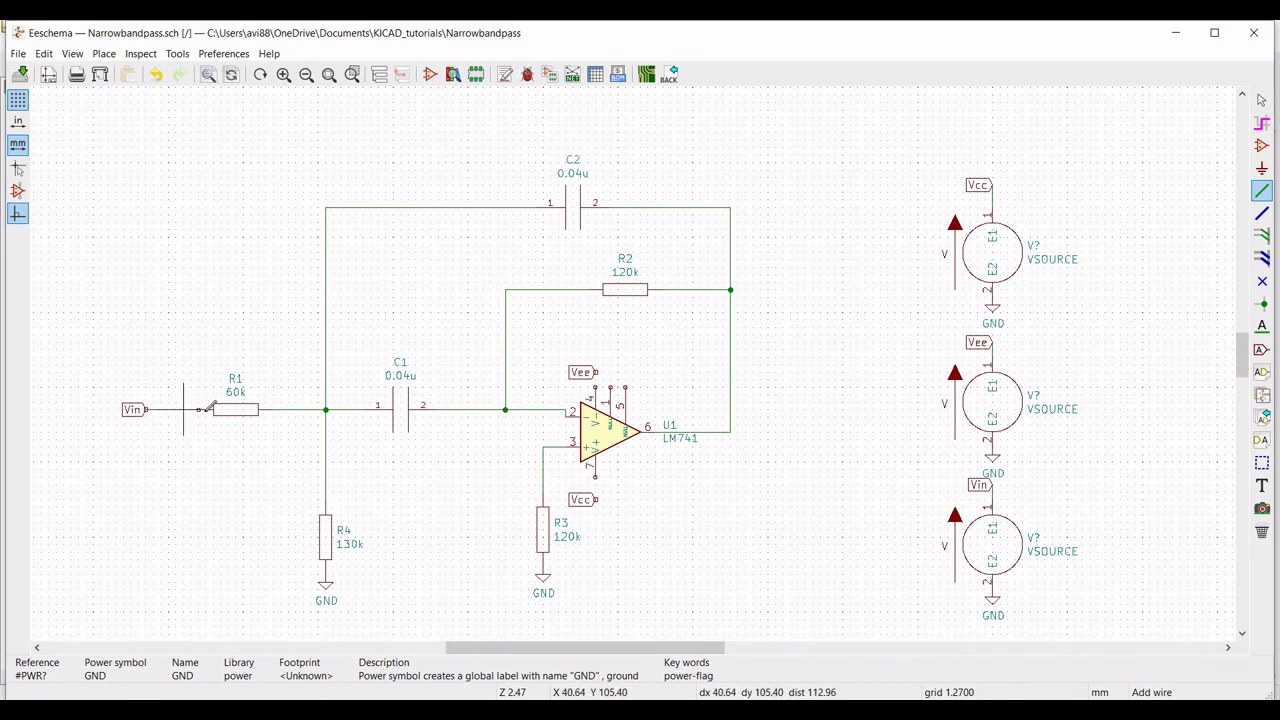
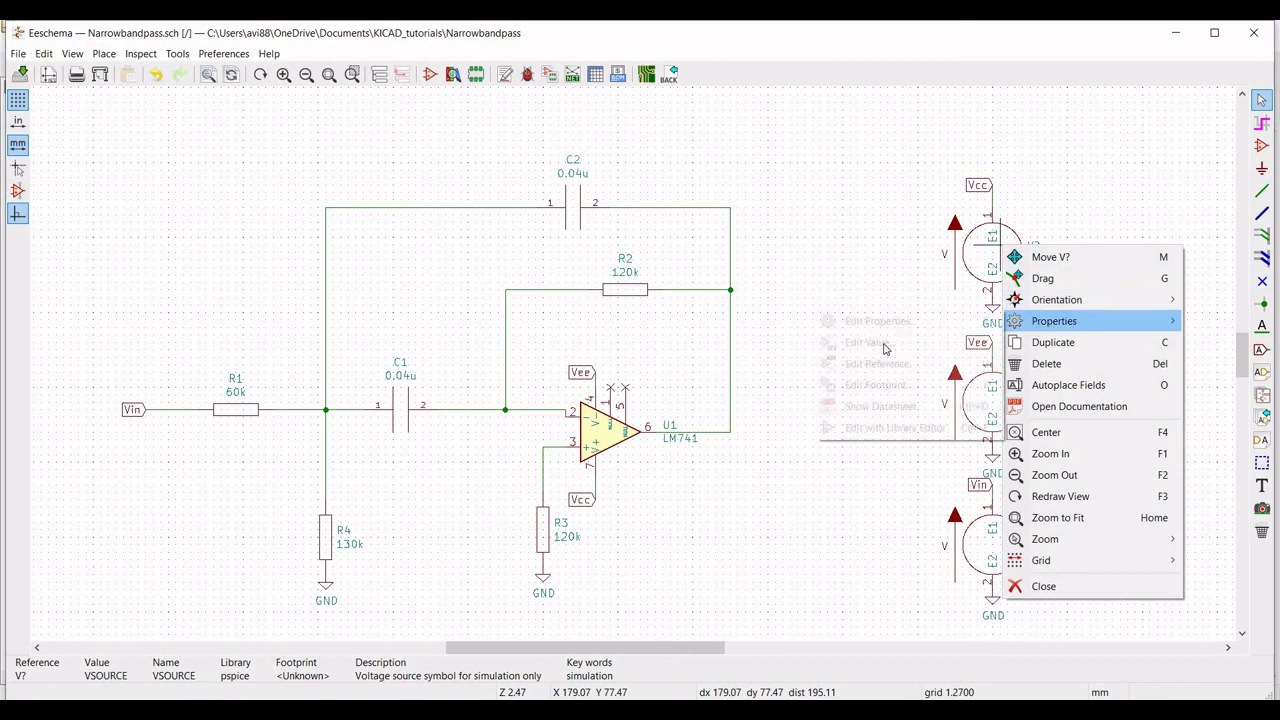
# Step: Set the uppermost voltage source's reference to Vcc and value to 0, and give its Spice model a DC value of 12 volts
pyautogui.click(865, 320)
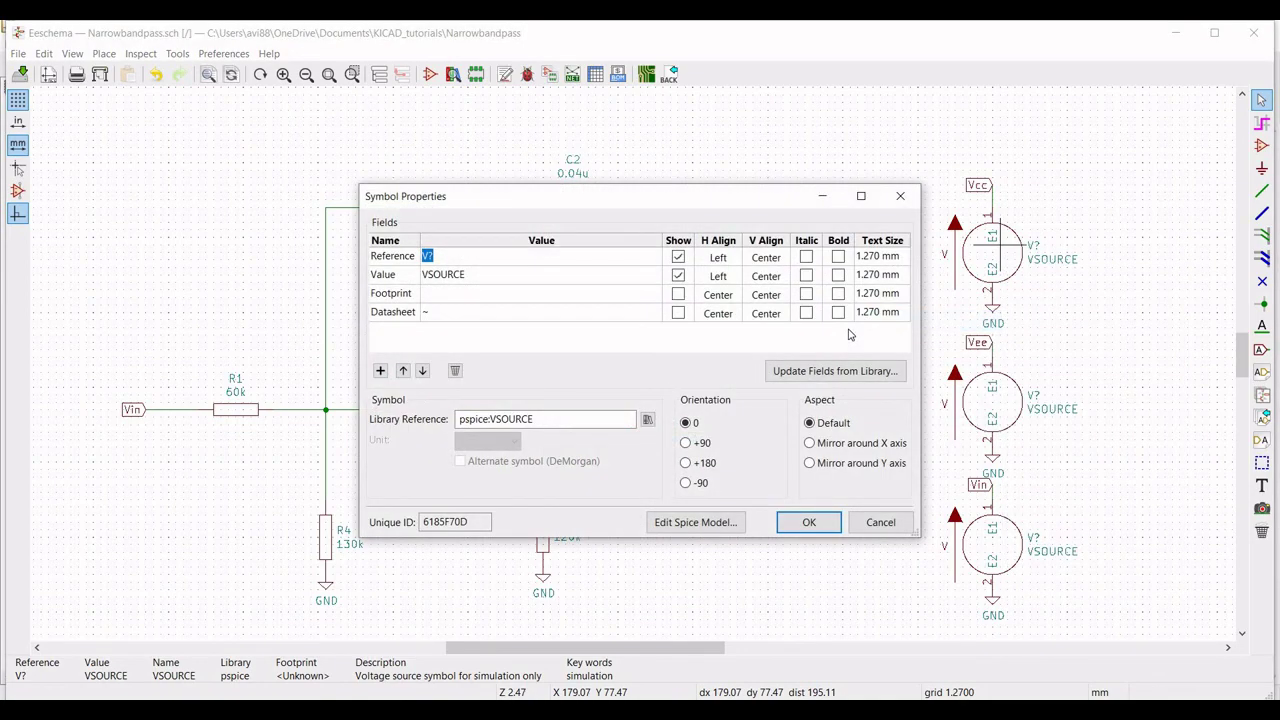
pyautogui.write('Vcc')
pyautogui.click(497, 280)
pyautogui.write('0')
pyautogui.click(670, 521)
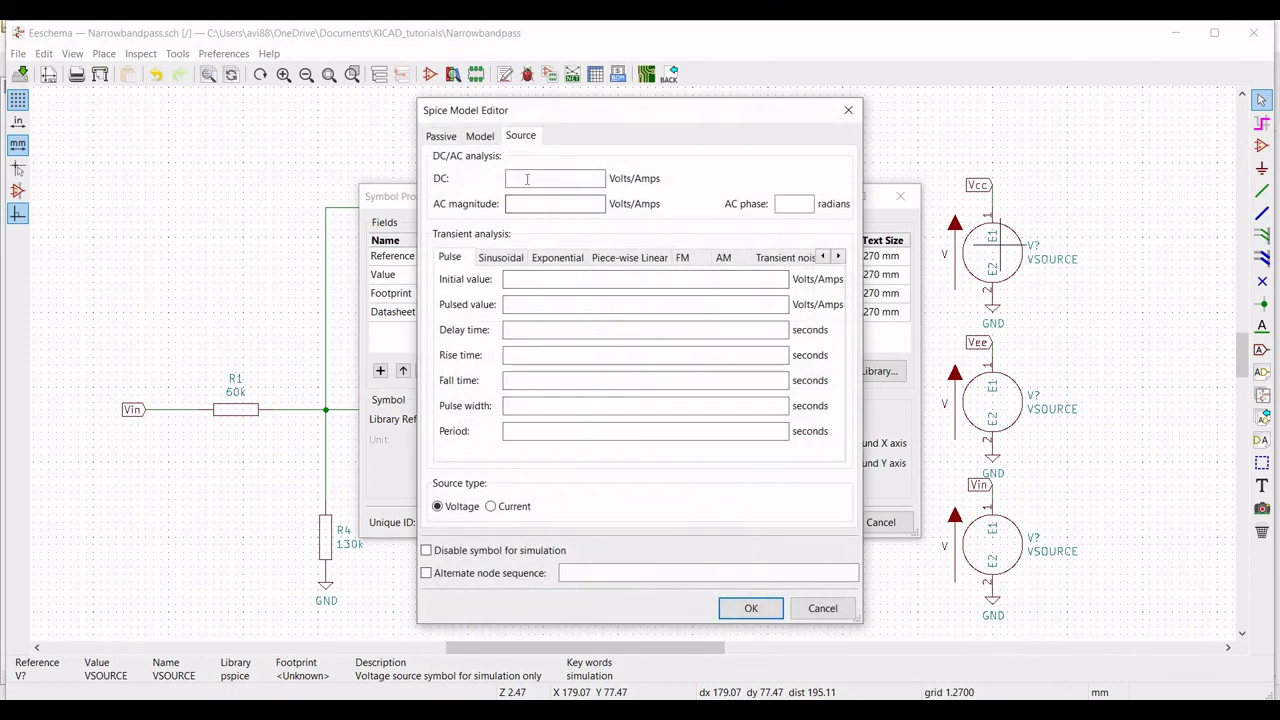
pyautogui.click(527, 179)
pyautogui.write('12')
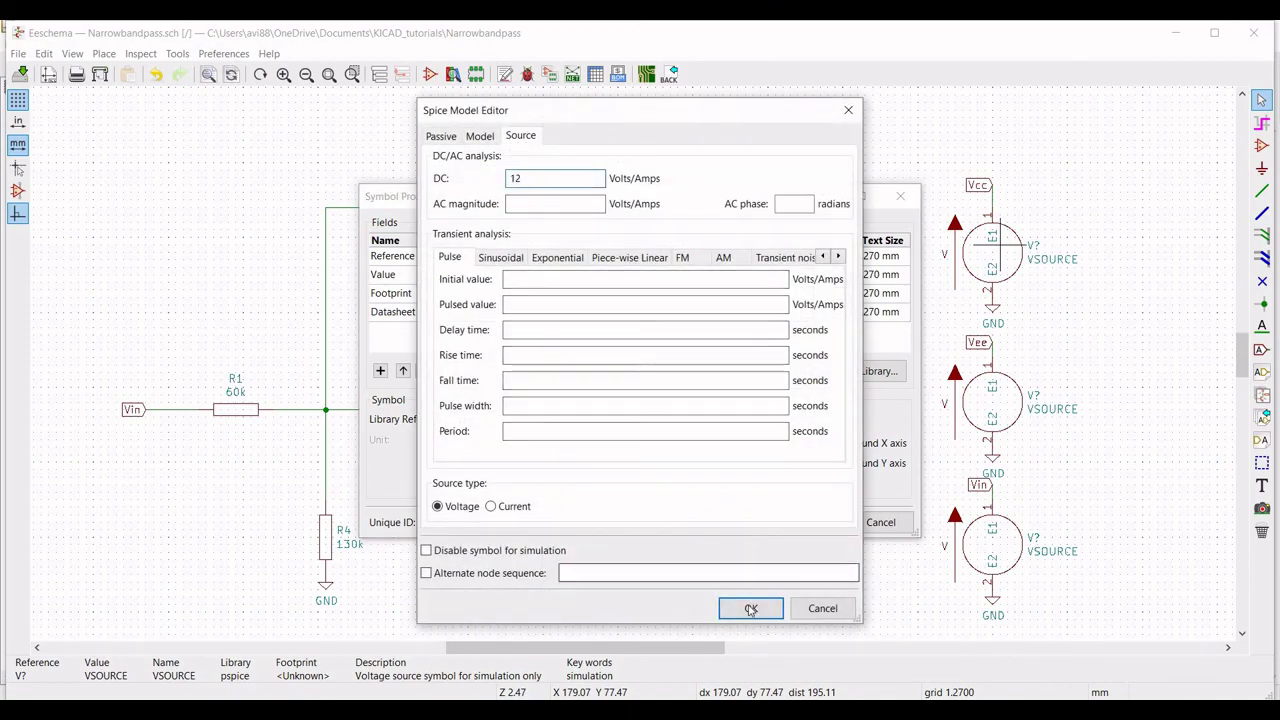
pyautogui.click(751, 608)
pyautogui.click(808, 522)
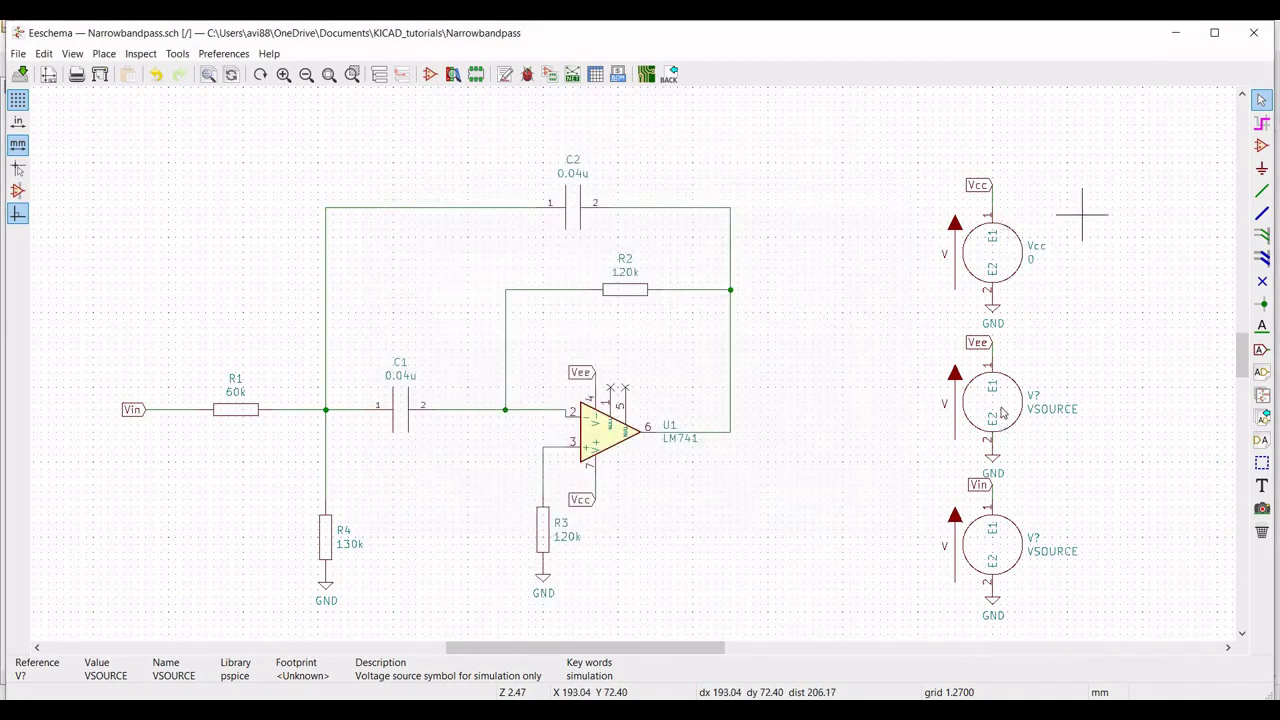
# Step: Set the middle voltage source's reference to Vee and value to 0, and give its Spice model a DC value of -12 volts
pyautogui.rightClick(1003, 408)
pyautogui.moveTo(1058, 125)
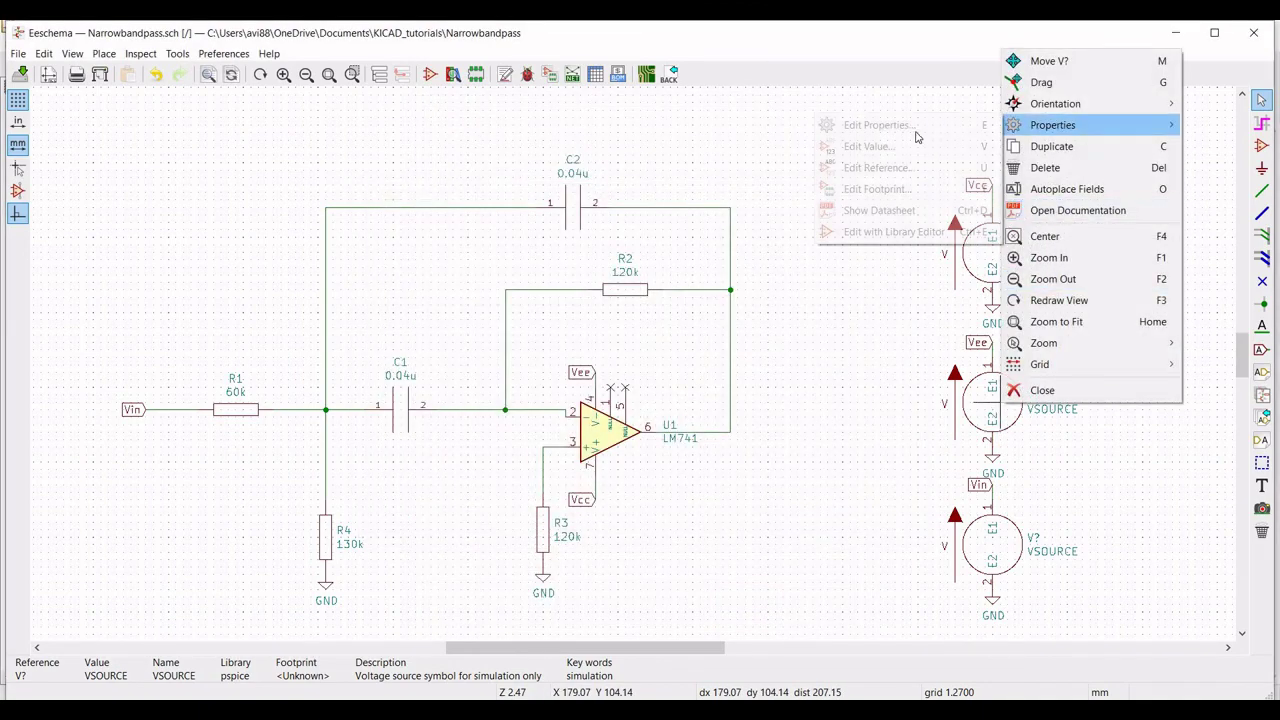
pyautogui.click(914, 129)
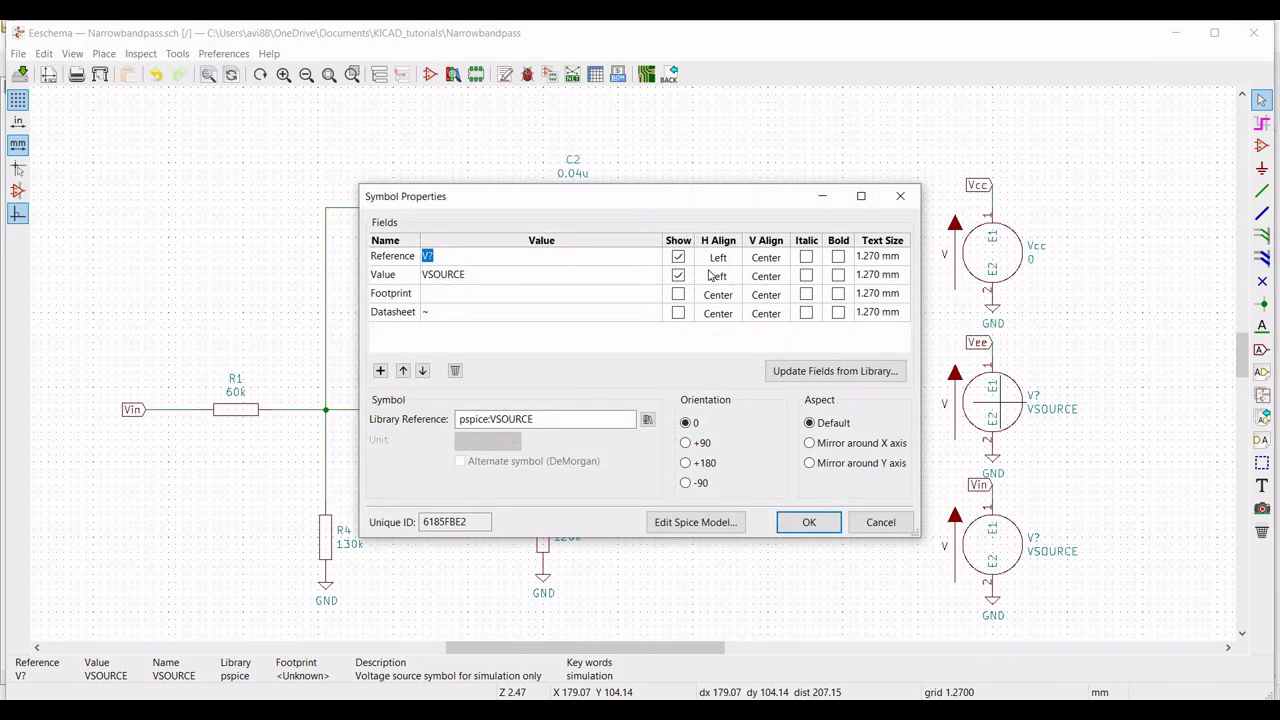
pyautogui.write('Vee')
pyautogui.click(514, 274)
pyautogui.click(695, 522)
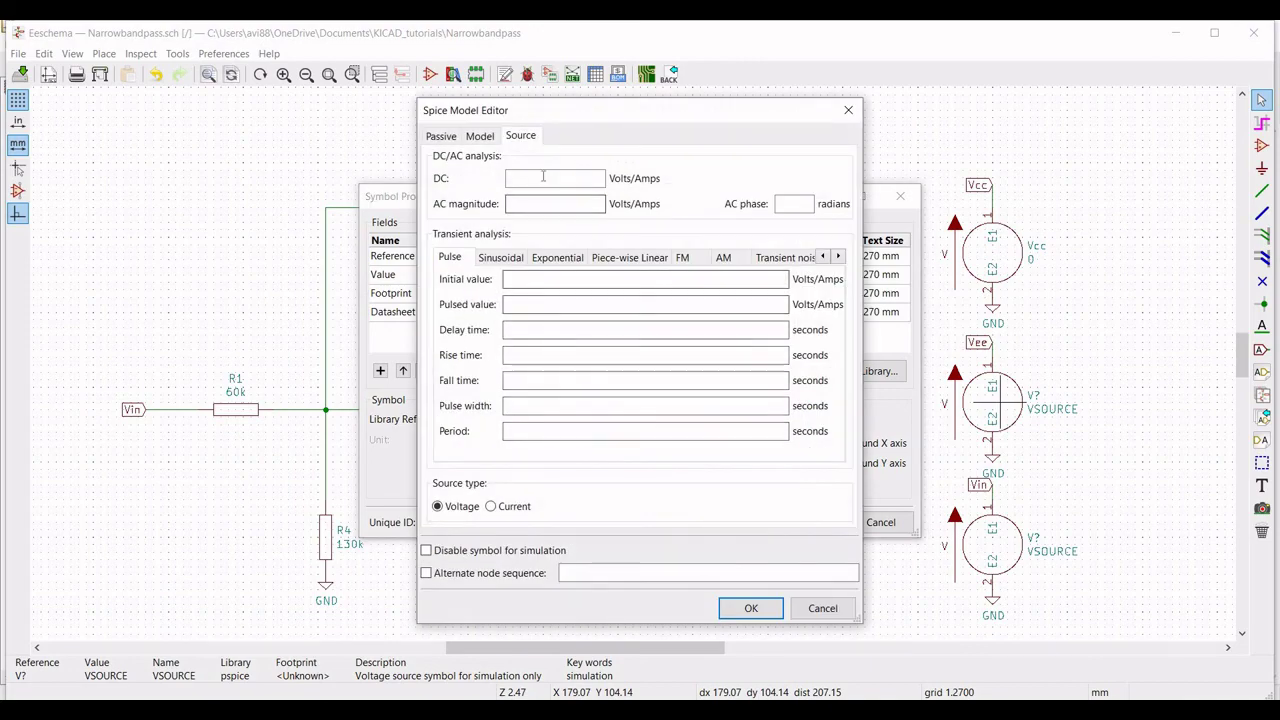
pyautogui.write('-12')
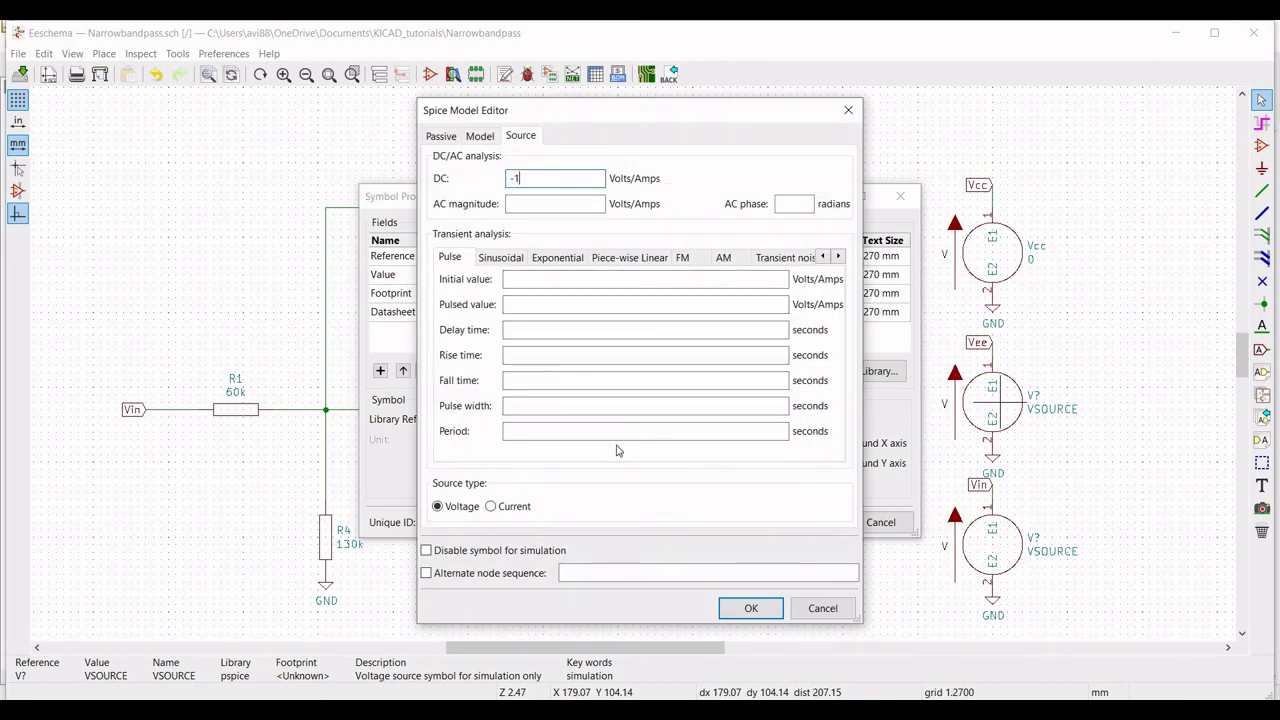
pyautogui.click(751, 609)
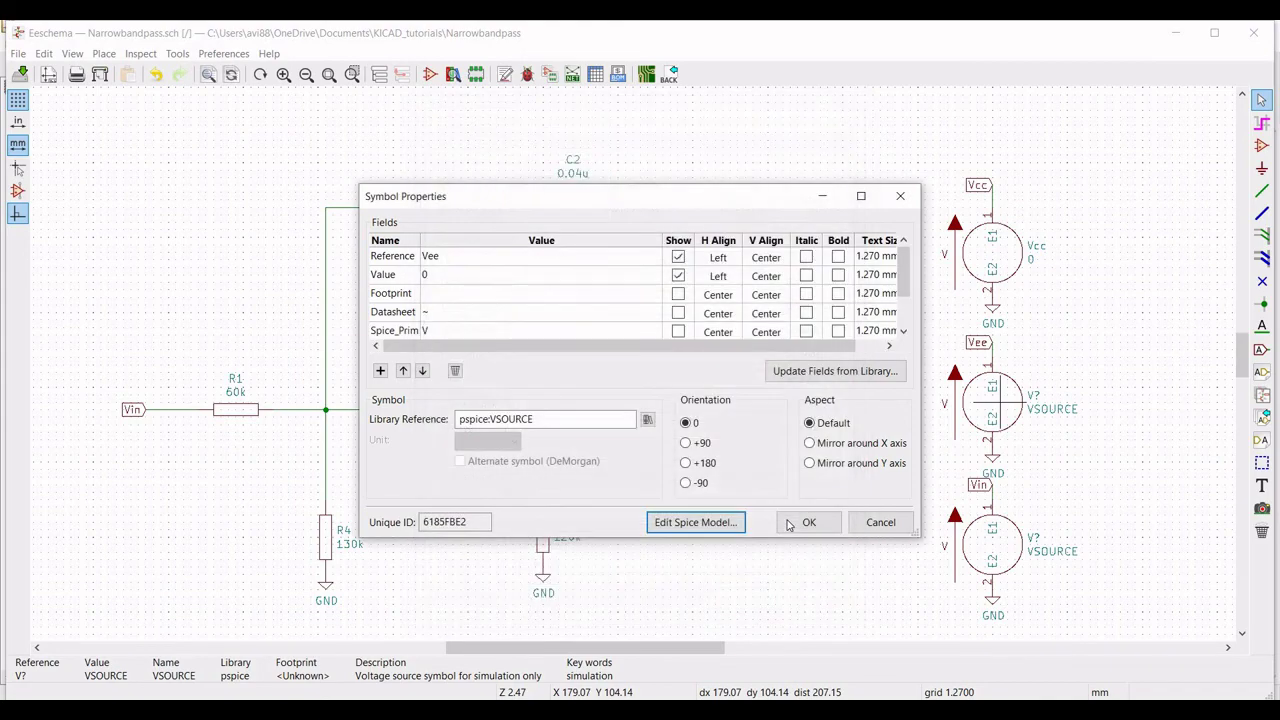
pyautogui.click(806, 521)
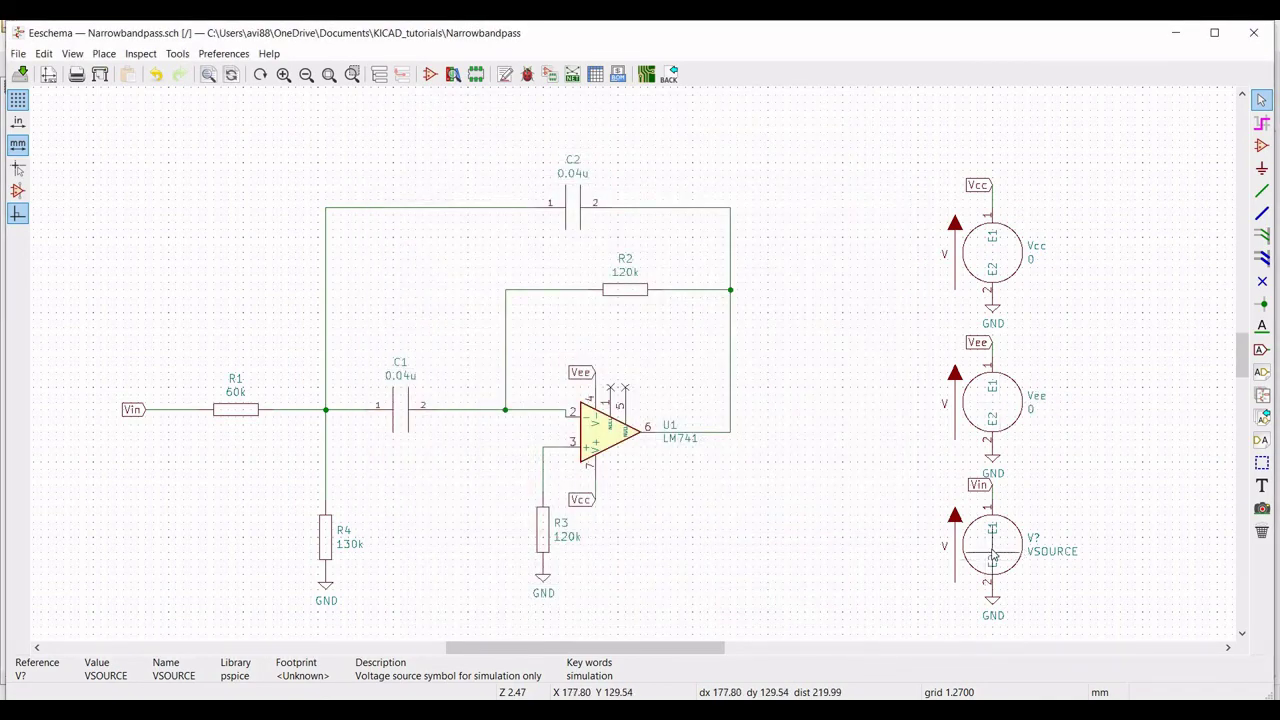
# Step: Set the lowest voltage source's reference to Vin and its value to 0
pyautogui.rightClick(992, 551)
pyautogui.moveTo(1043, 272)
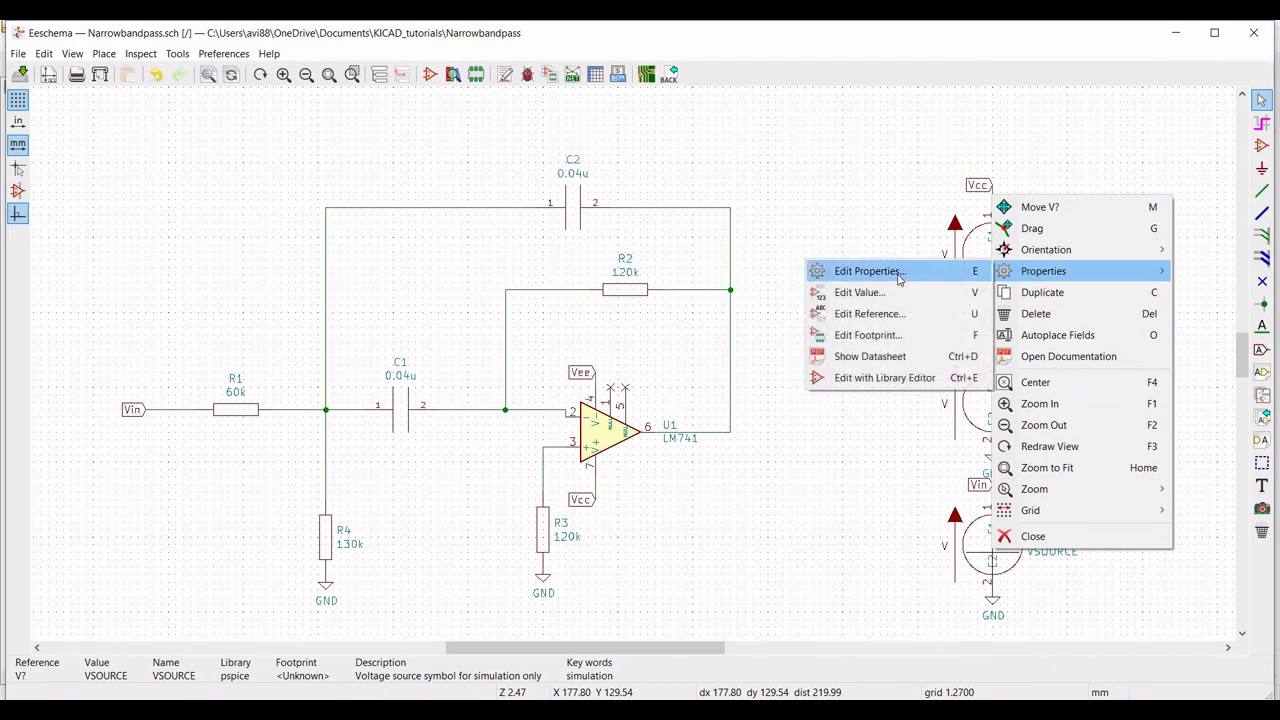
pyautogui.click(880, 271)
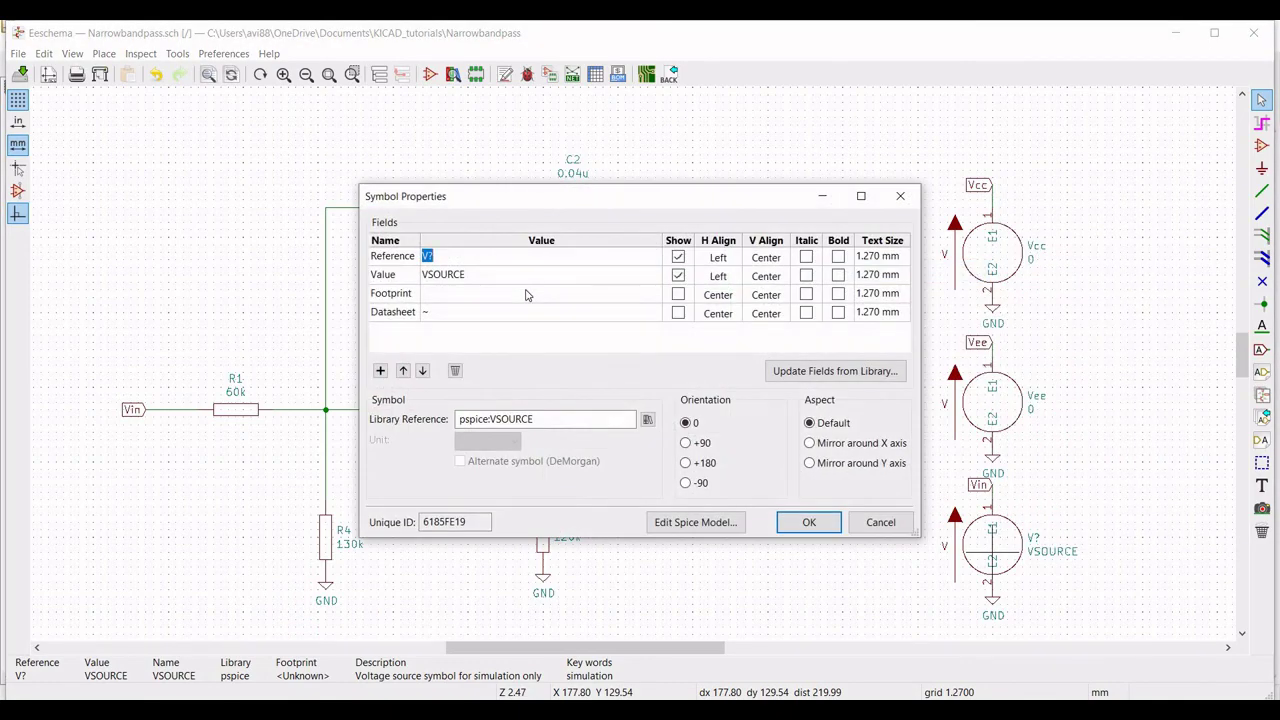
pyautogui.write('Vin')
pyautogui.click(489, 278)
pyautogui.write('0')
pyautogui.press('Tab')
# Step: Give the Vin source a sinusoidal Spice model with DC offset 0, amplitude 1 and frequency 1k Hz, plus an AC magnitude of 1
pyautogui.press('Return')
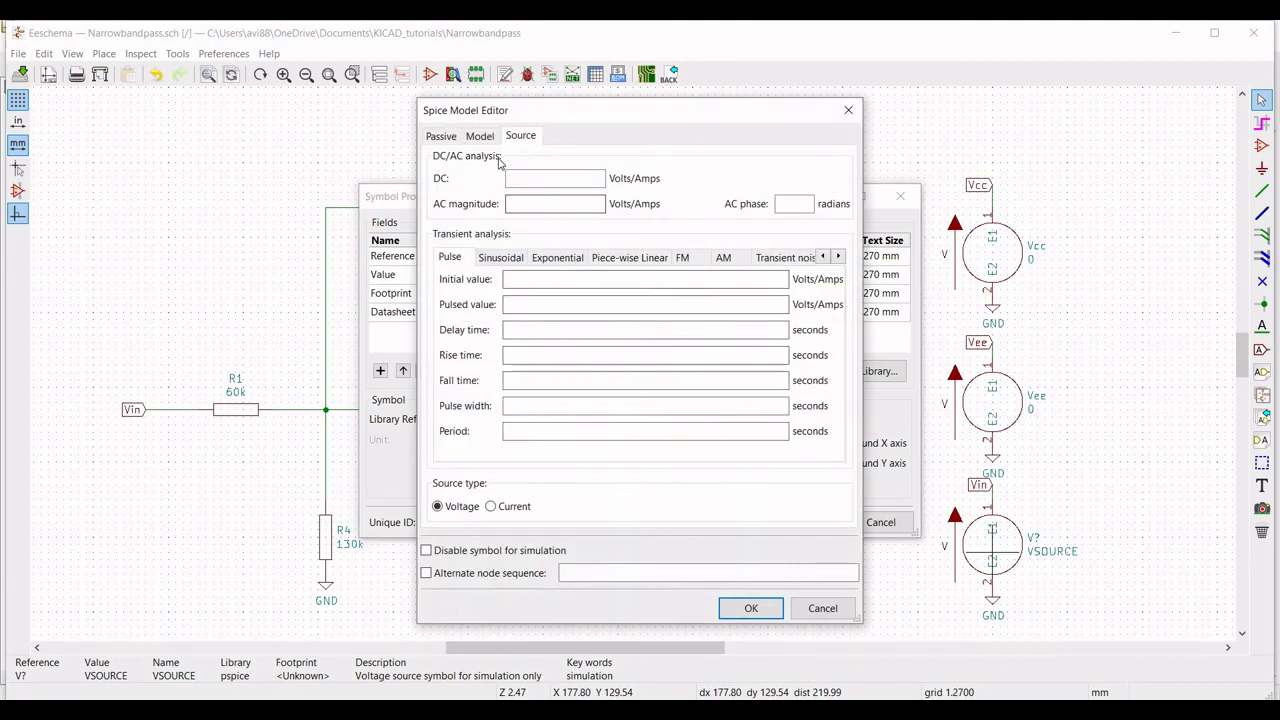
pyautogui.click(500, 258)
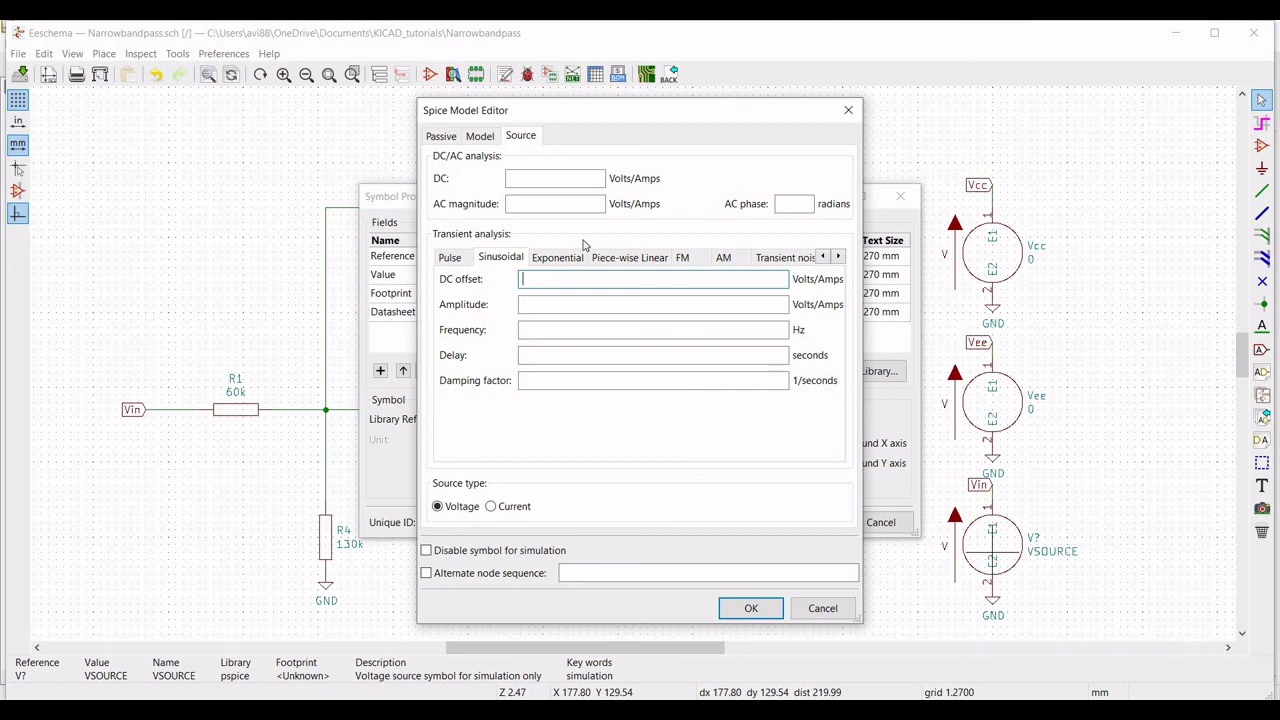
pyautogui.click(541, 304)
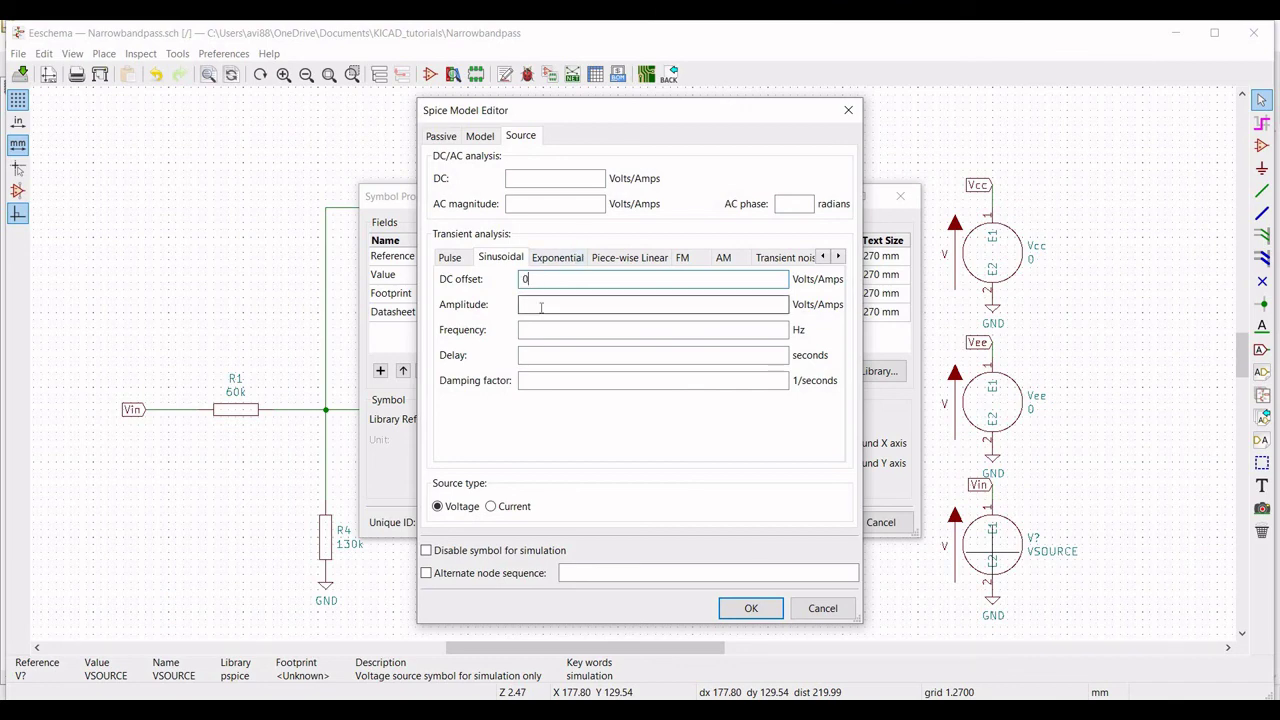
pyautogui.click(541, 305)
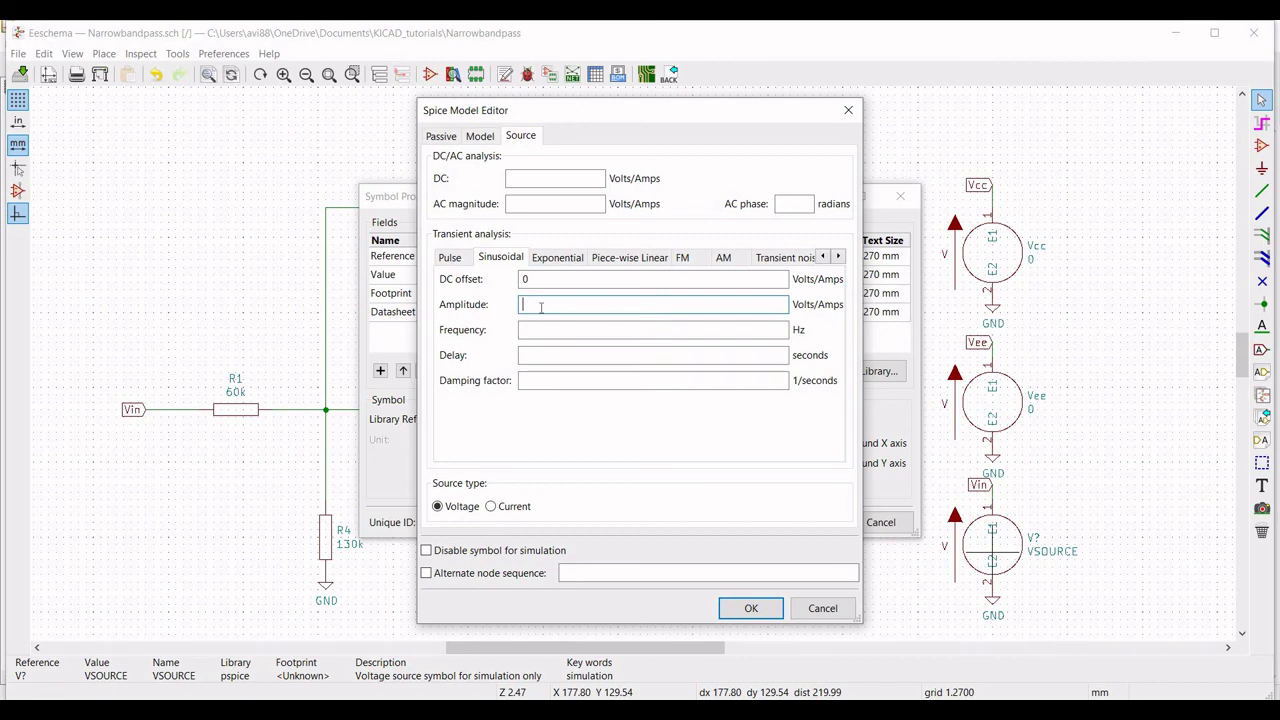
pyautogui.write('1')
pyautogui.click(560, 330)
pyautogui.write('1')
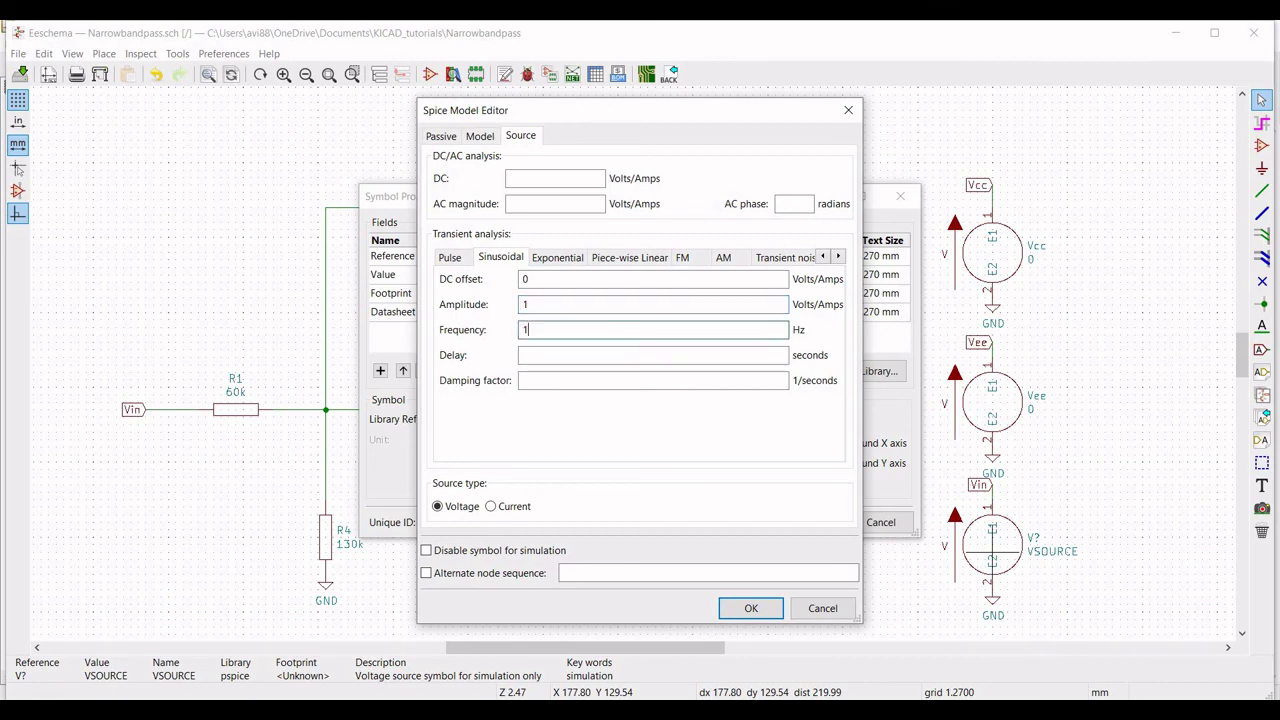
pyautogui.write('k')
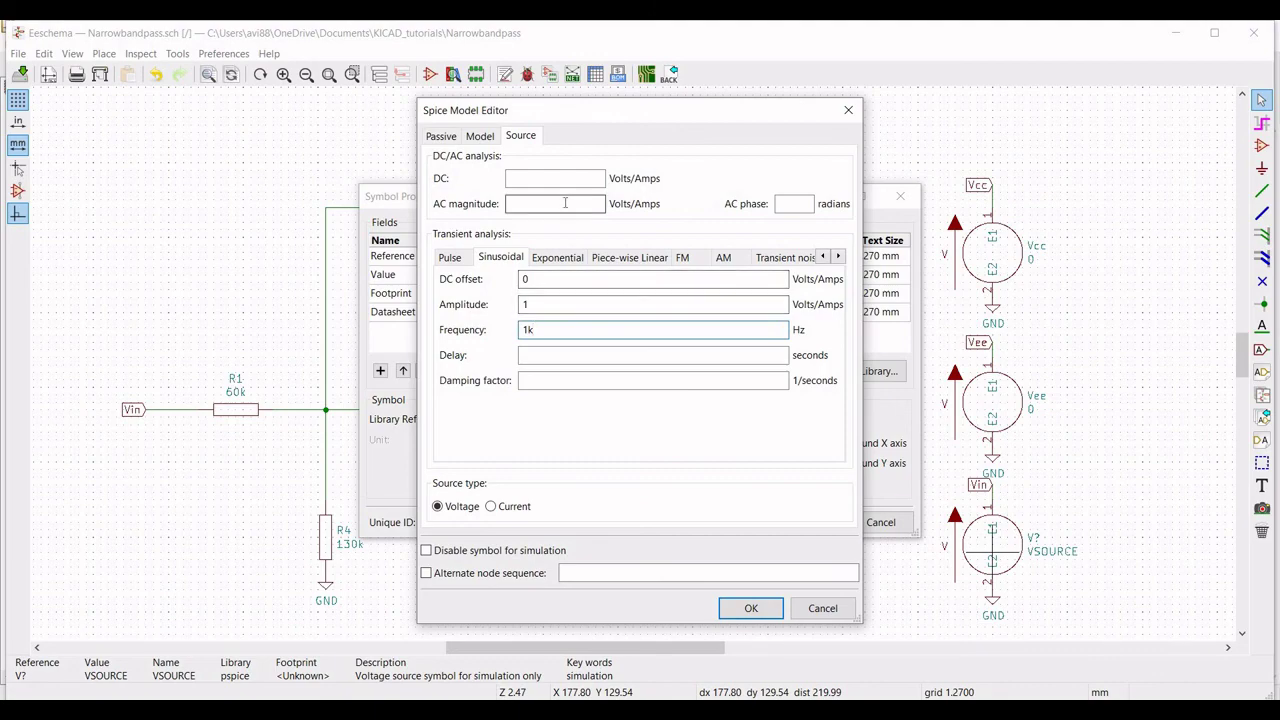
pyautogui.click(555, 203)
pyautogui.write('1')
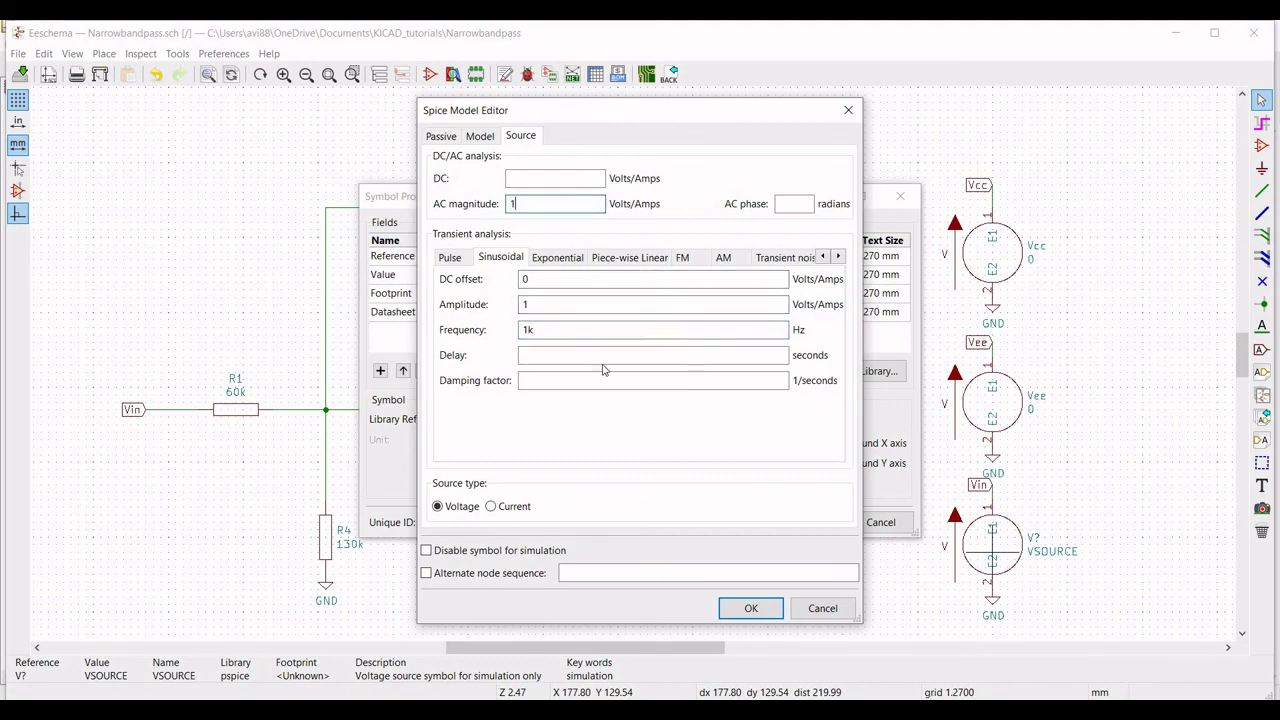
pyautogui.click(751, 608)
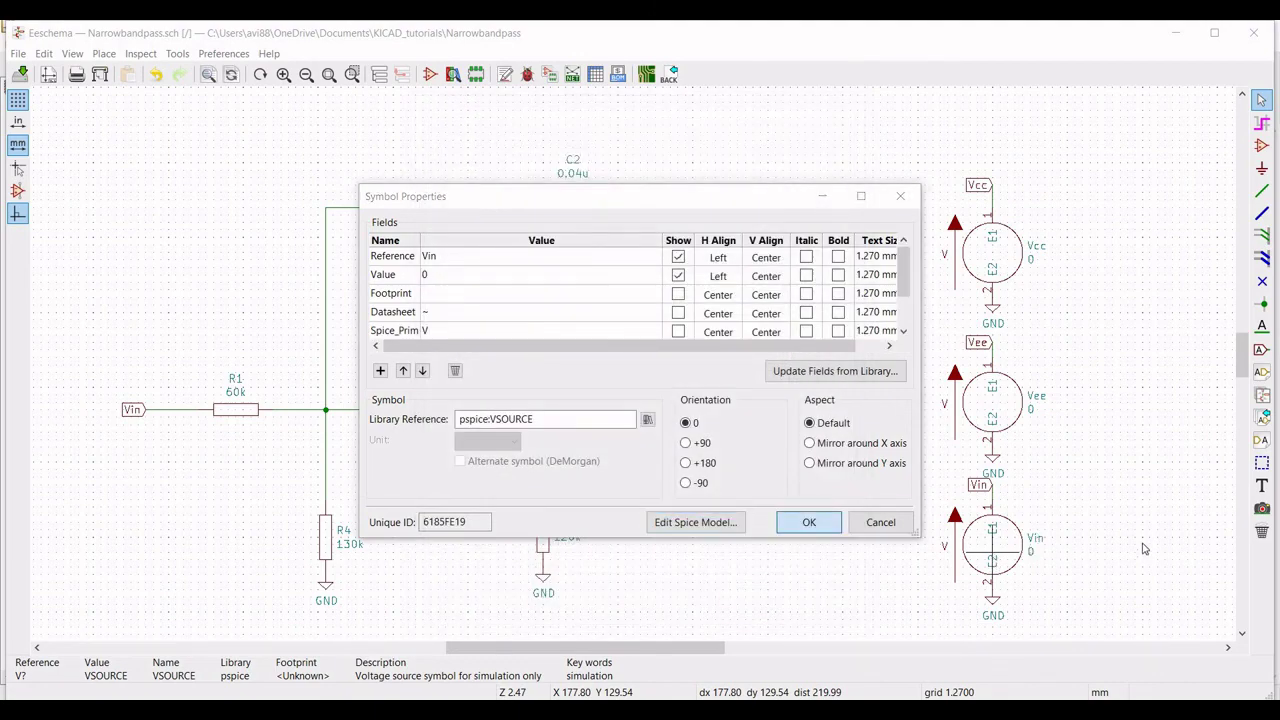
# Step: Accept the Vin source's properties and place the Spice directive text ".ac dec 100 1 3k" in the empty area above the filter circuit
pyautogui.click(800, 527)
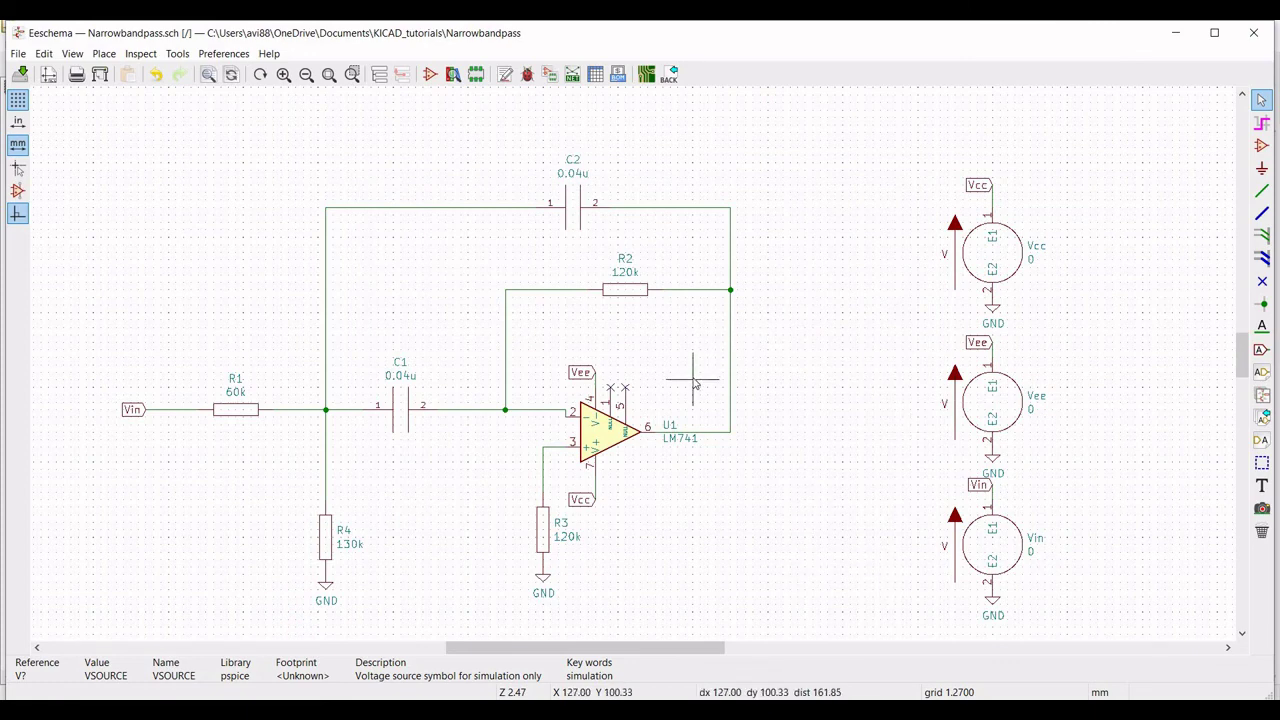
pyautogui.click(136, 125)
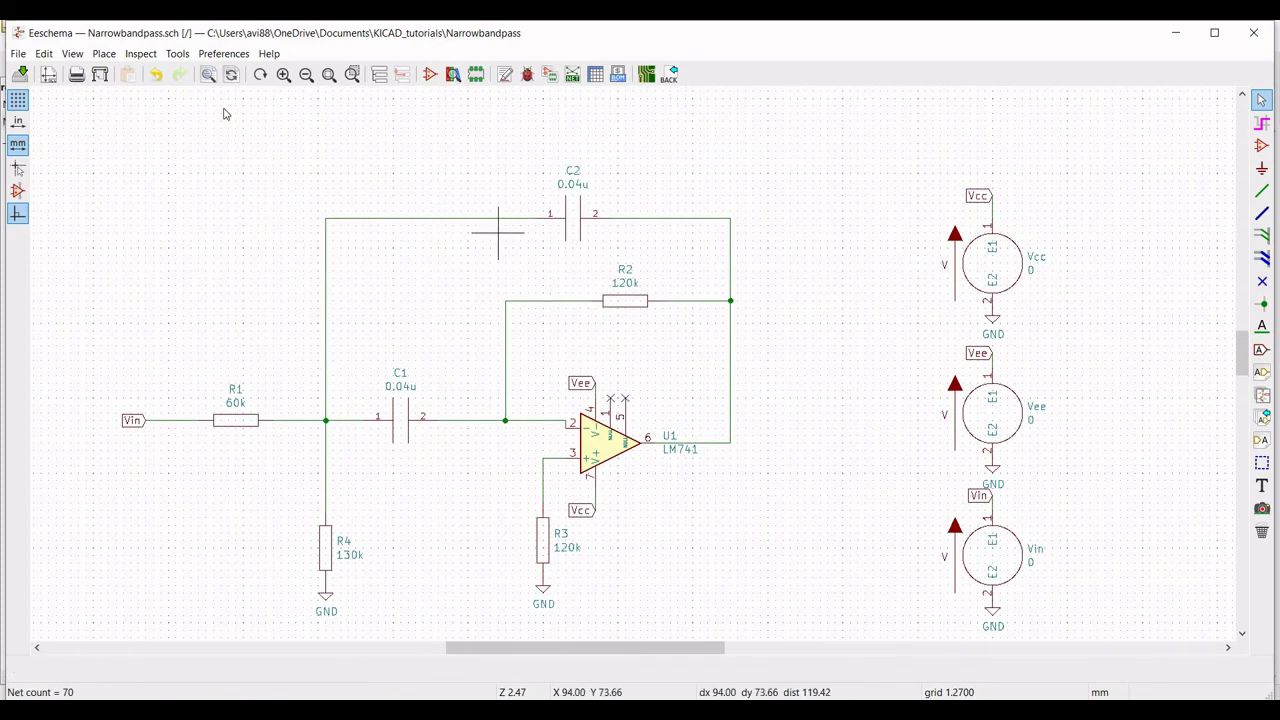
pyautogui.click(104, 53)
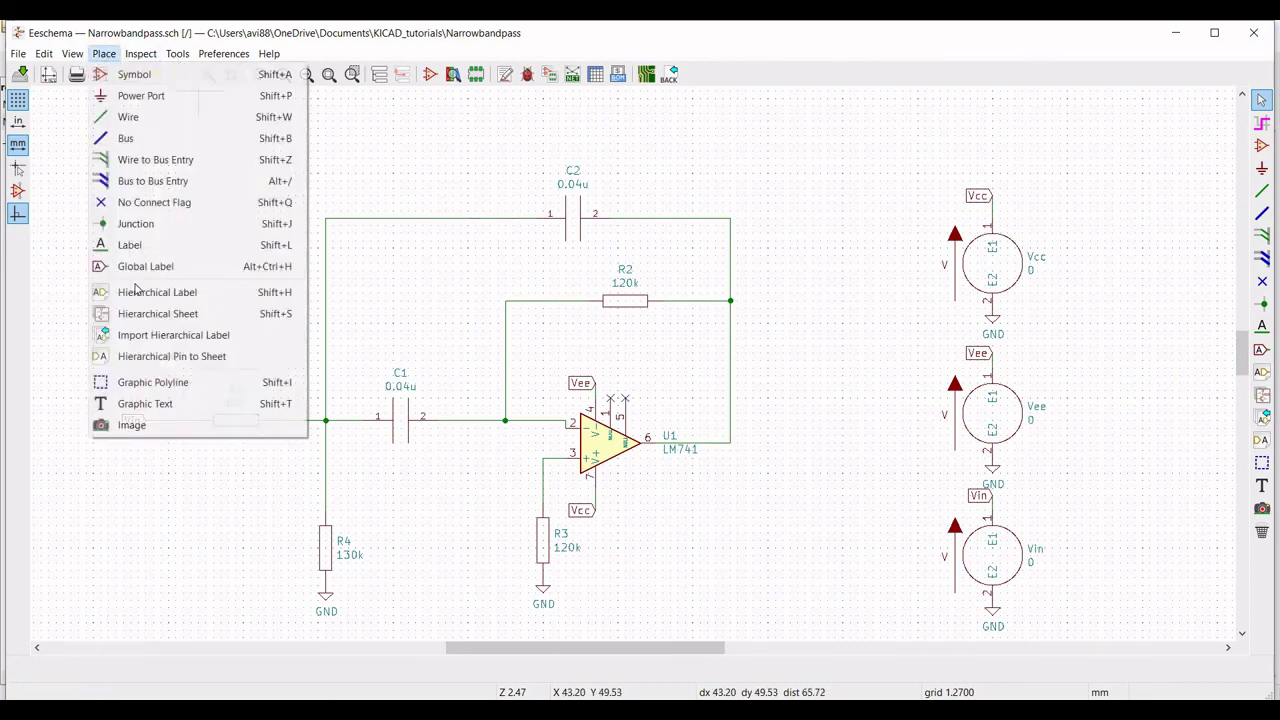
pyautogui.click(159, 409)
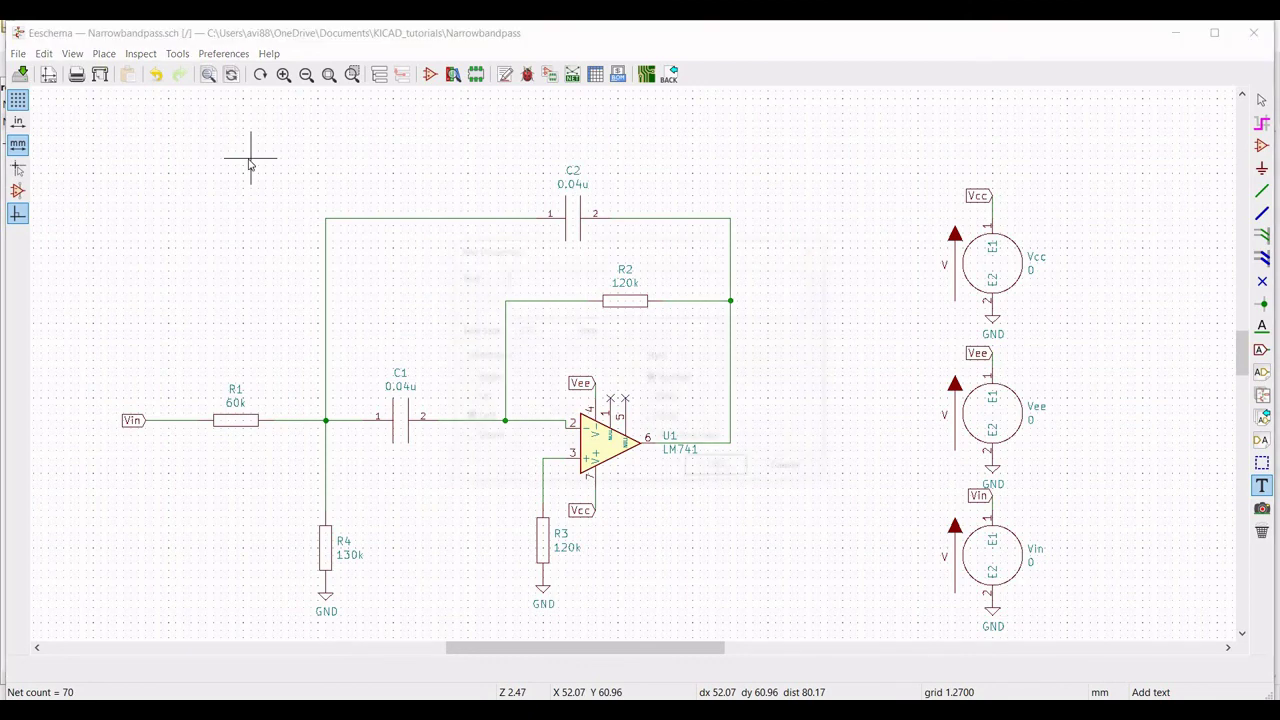
pyautogui.click(250, 160)
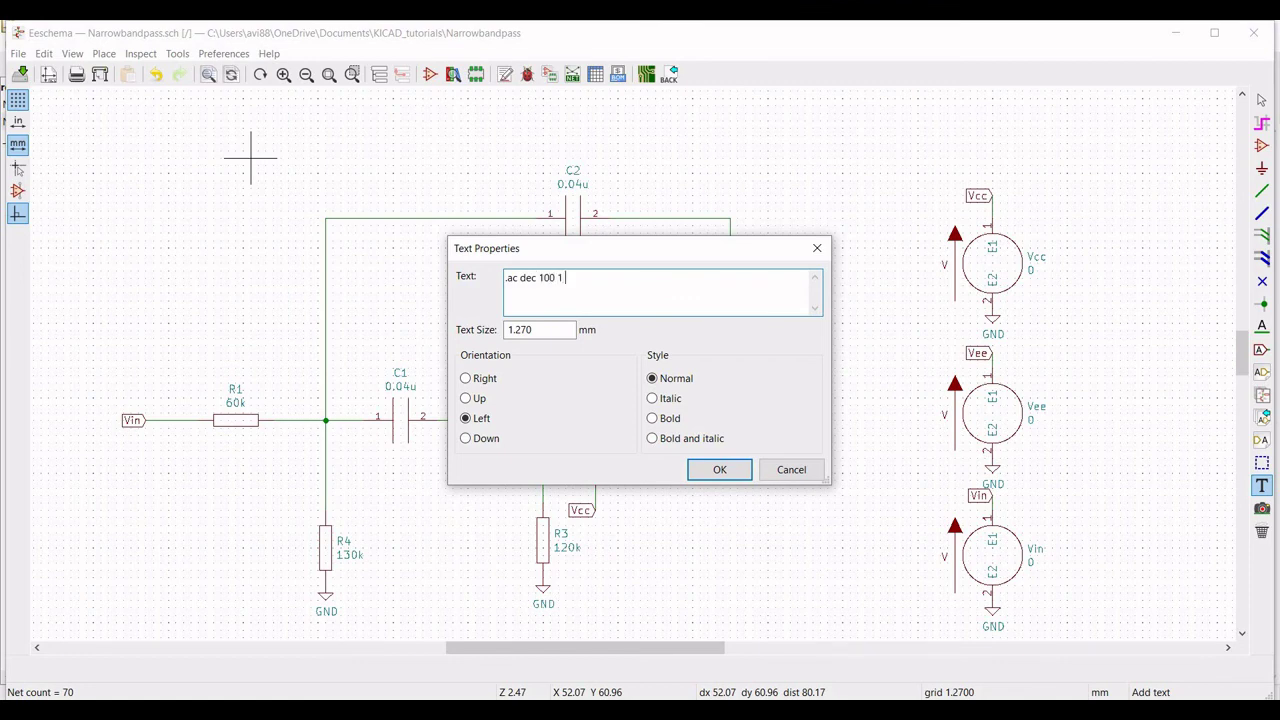
pyautogui.click(720, 470)
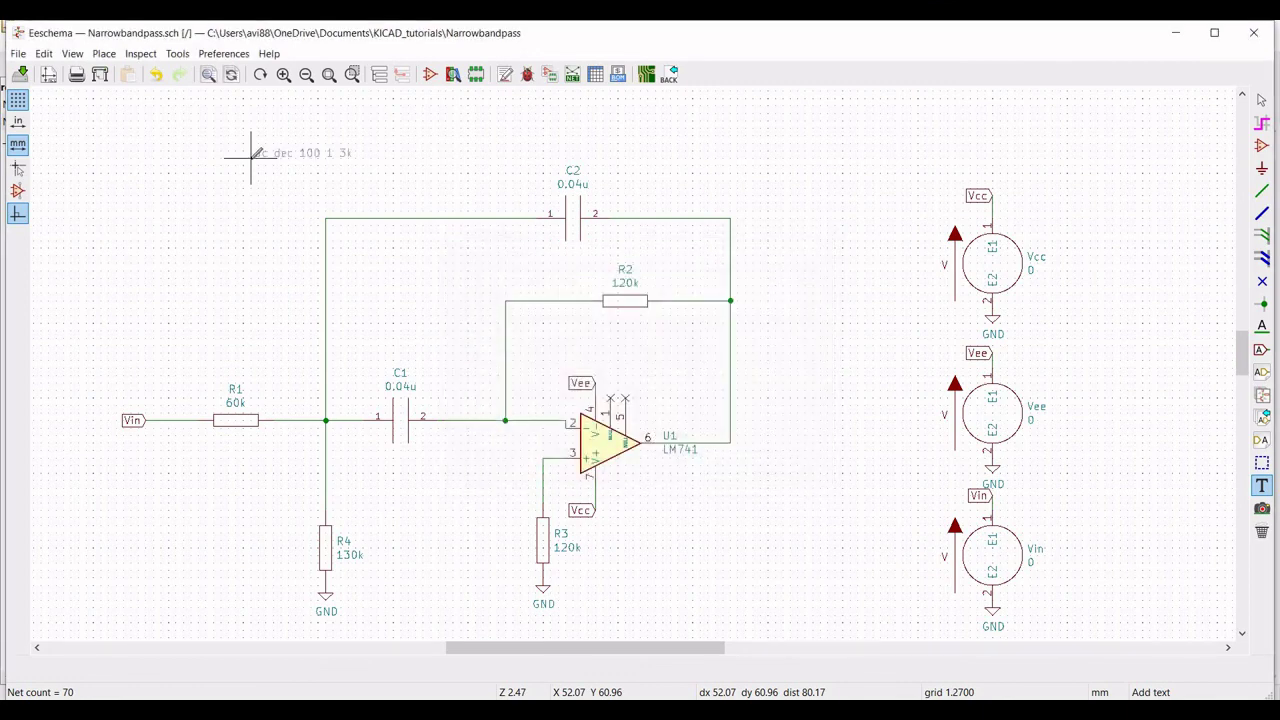
pyautogui.click(251, 157)
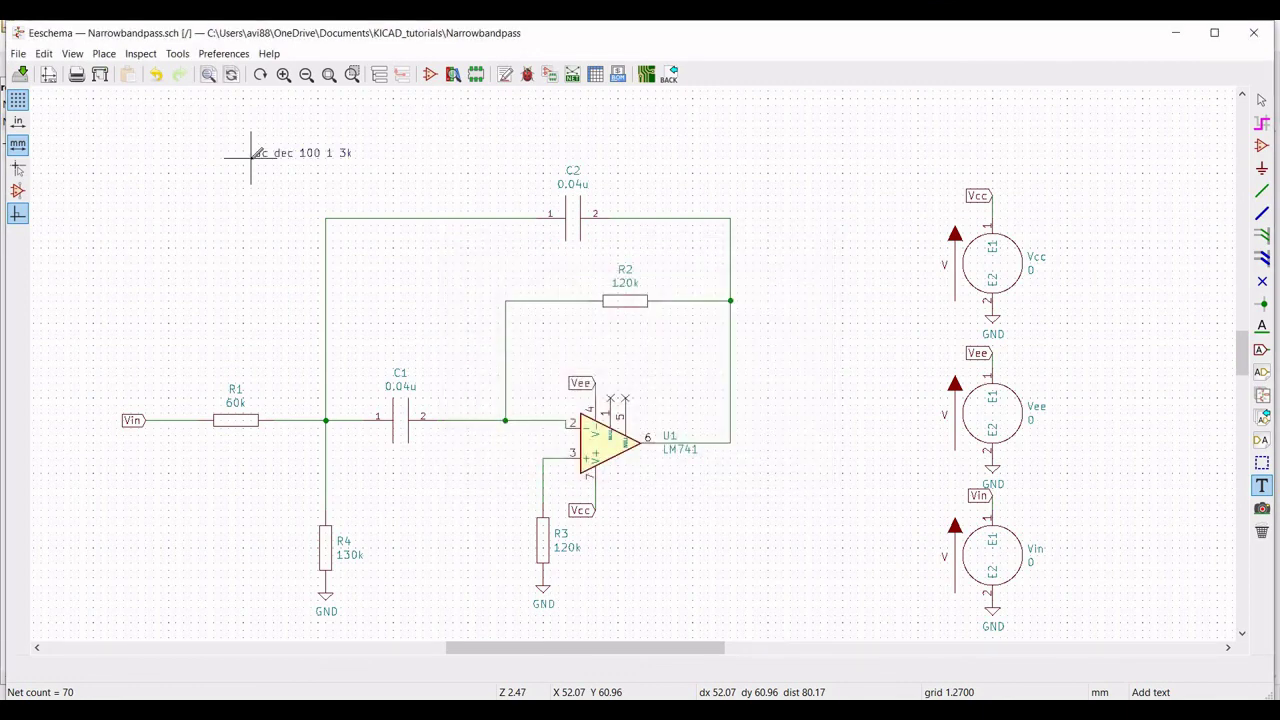
# Step: Save the schematic and open the Spice simulator for the circuit
pyautogui.click(21, 75)
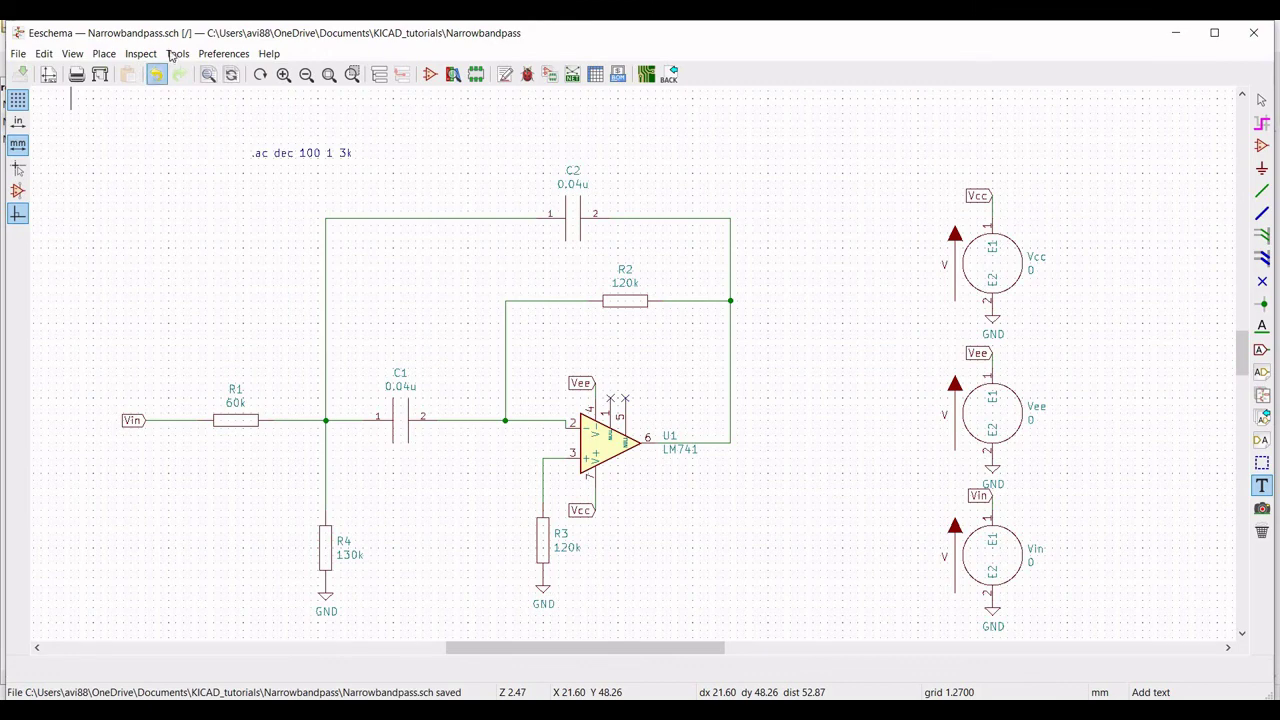
pyautogui.click(177, 53)
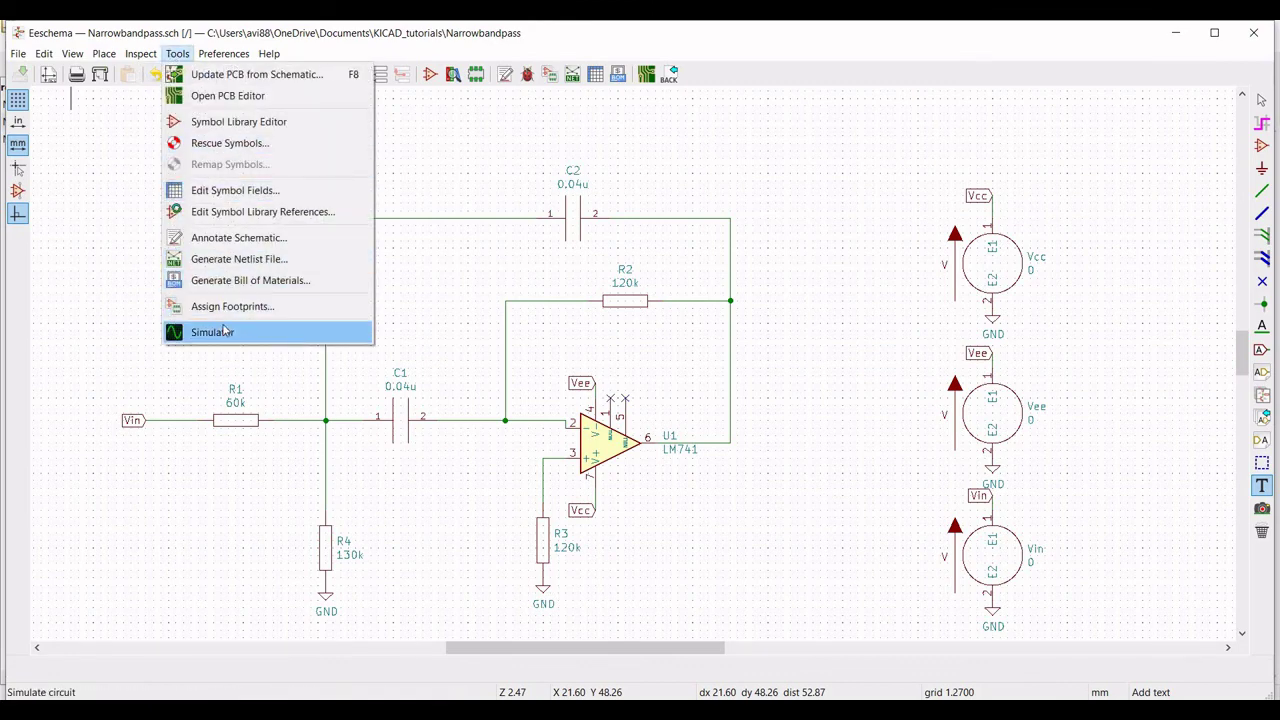
pyautogui.click(230, 332)
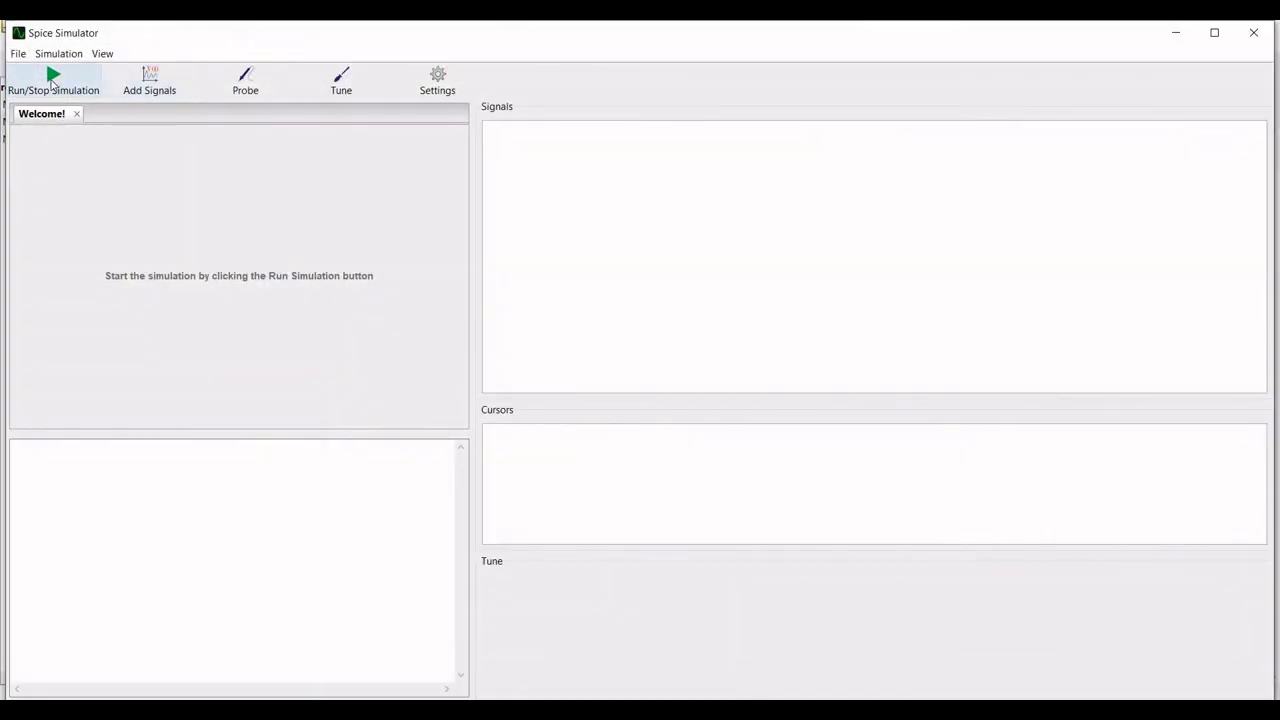
# Step: Run the AC simulation and probe the op-amp's output net to plot its gain and phase in the simulator
pyautogui.click(54, 85)
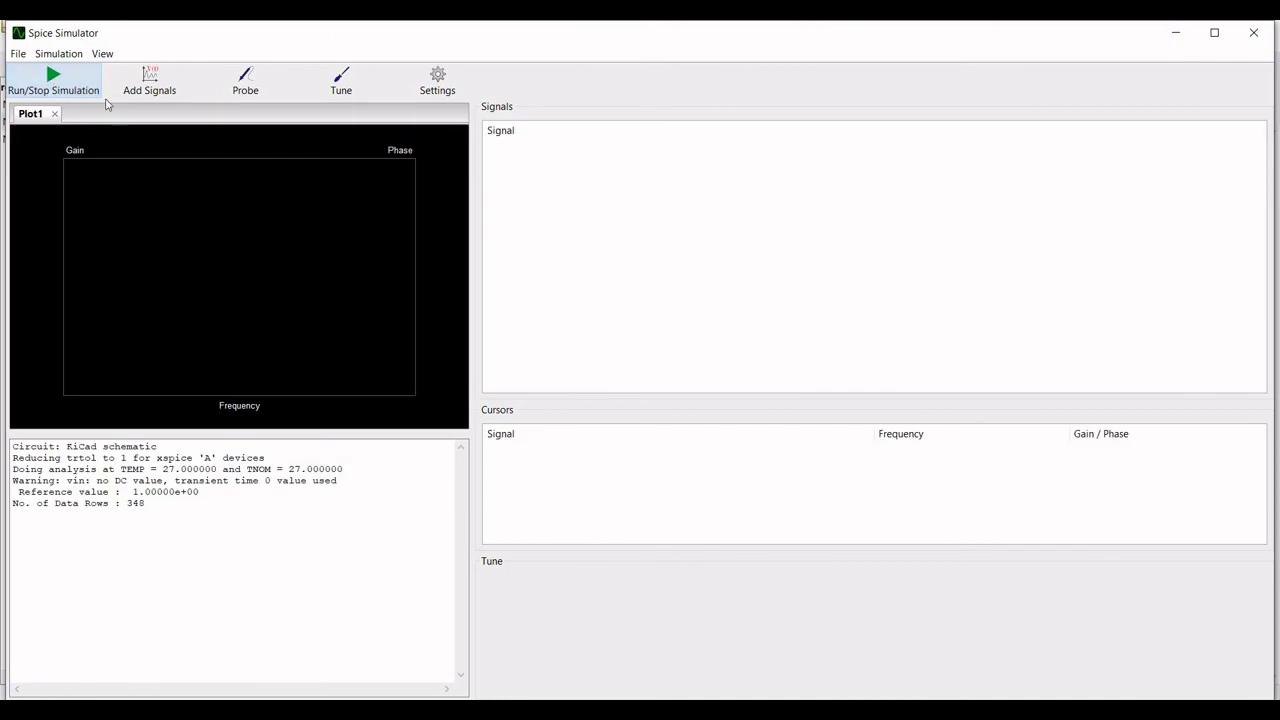
pyautogui.click(245, 84)
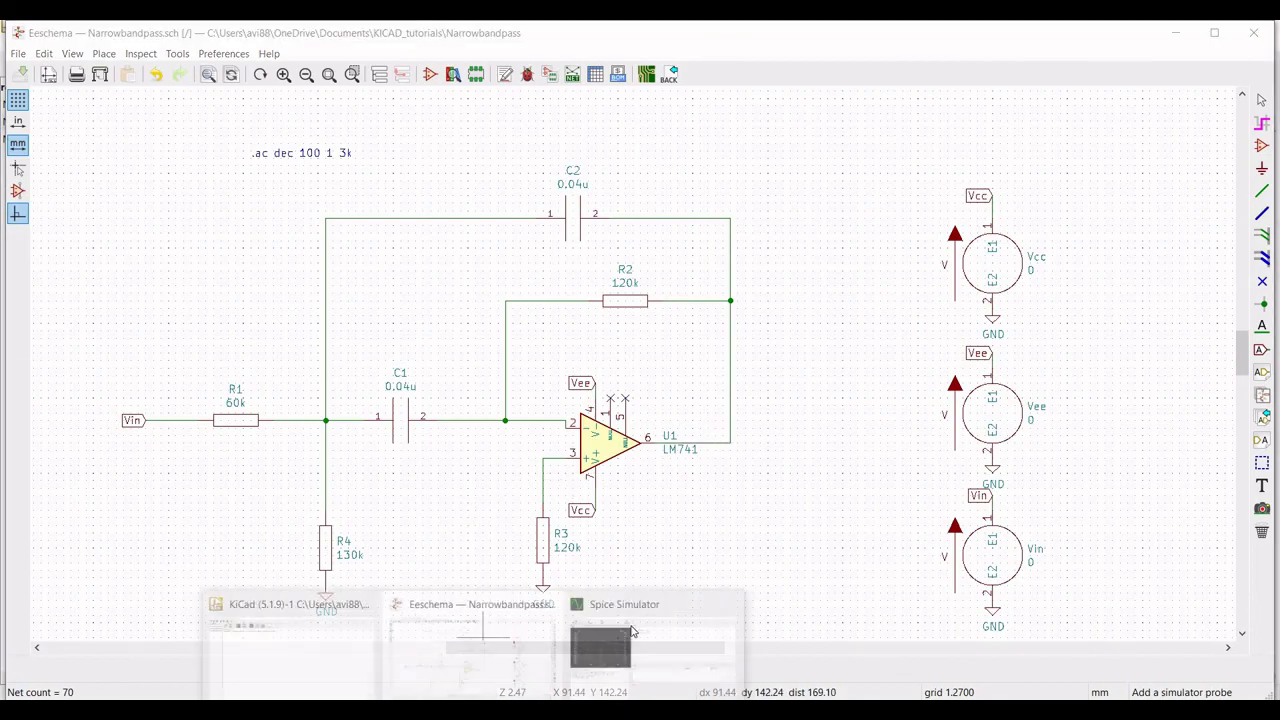
pyautogui.click(632, 630)
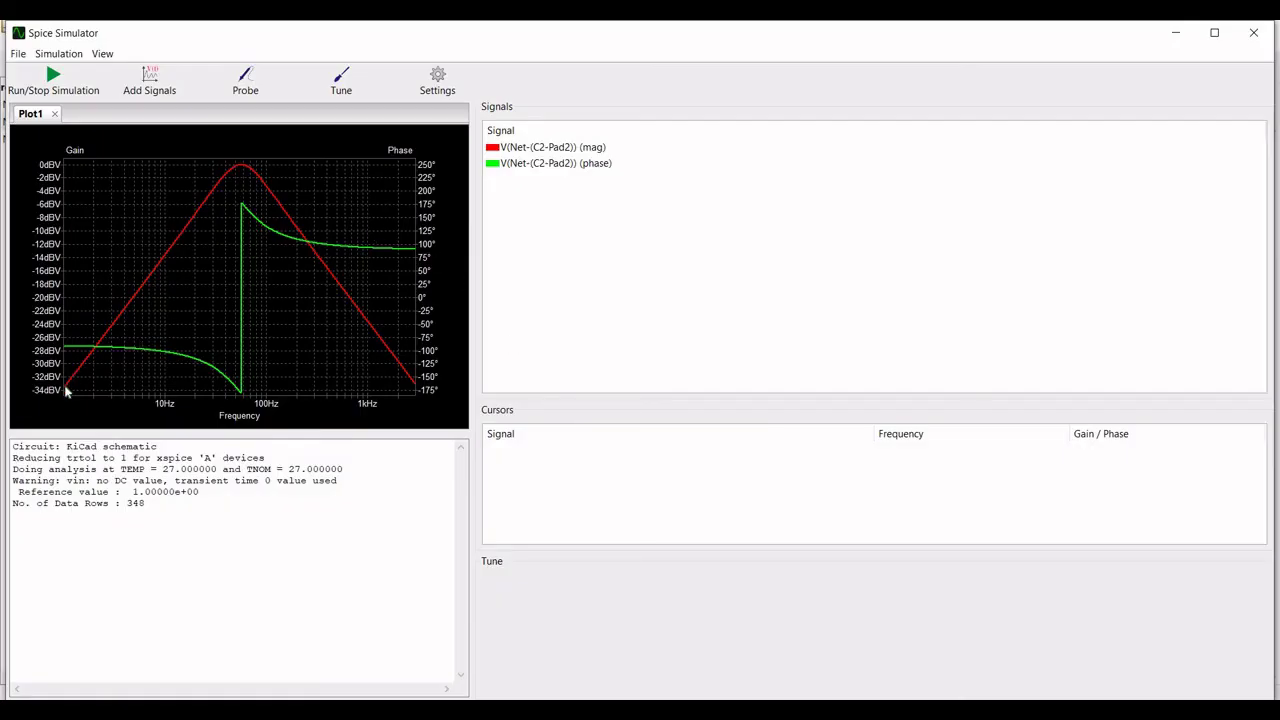